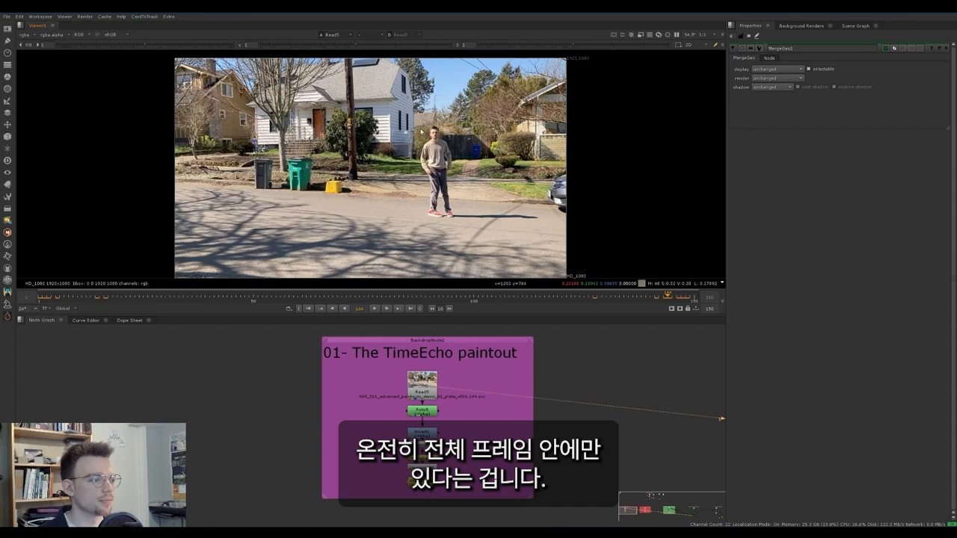
Compare the first and last frames of the Read5 plate to see which background areas the person leaves uncovered
scroll(437, 142, down, 1)
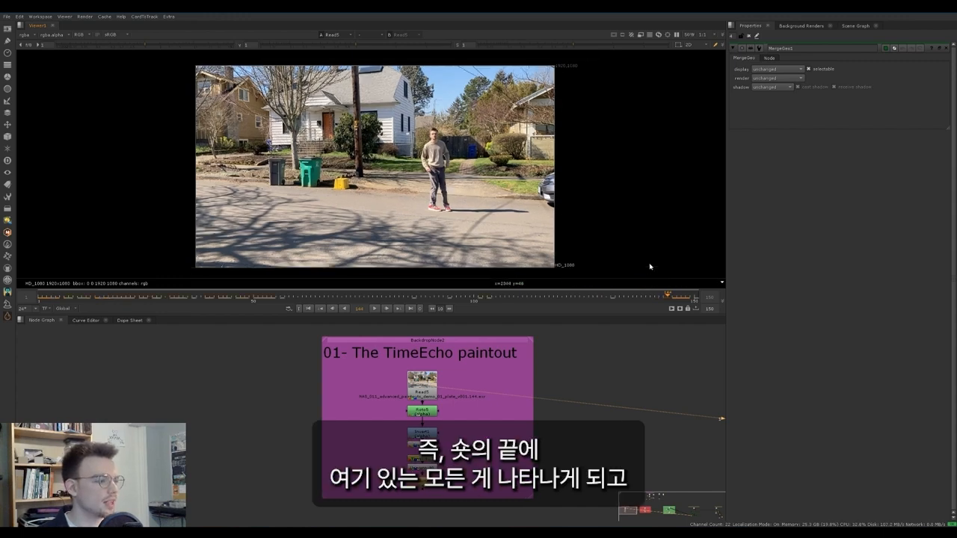
drag(182, 58, 376, 292)
click(42, 296)
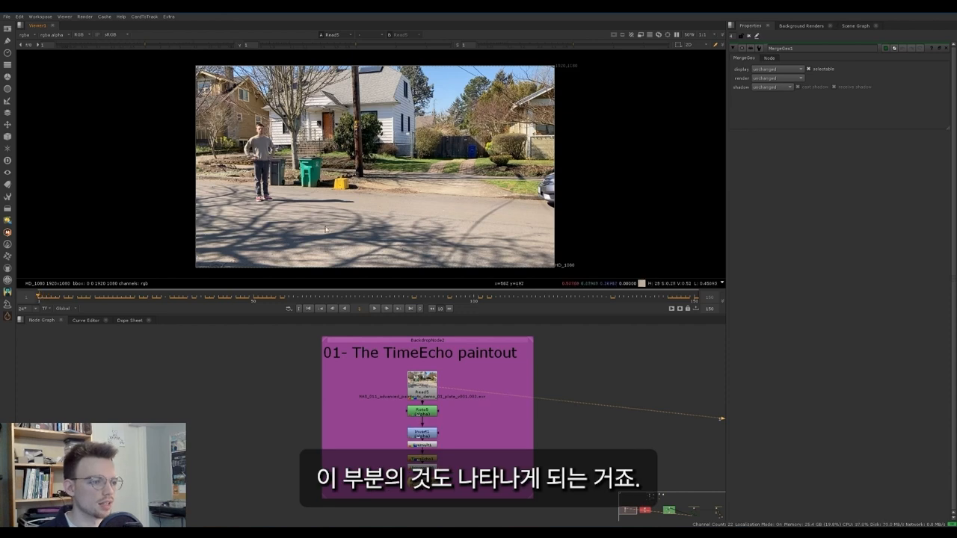
drag(384, 60, 600, 327)
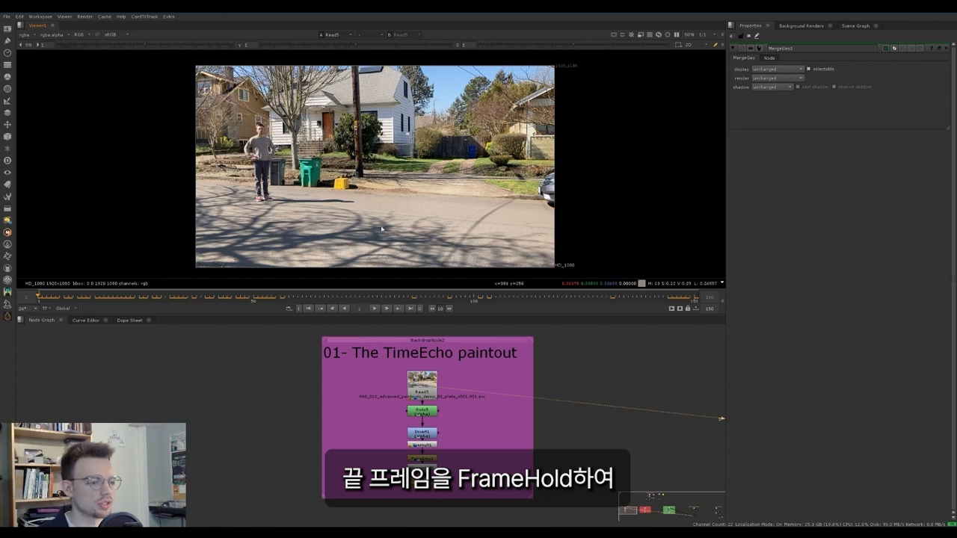
click(693, 297)
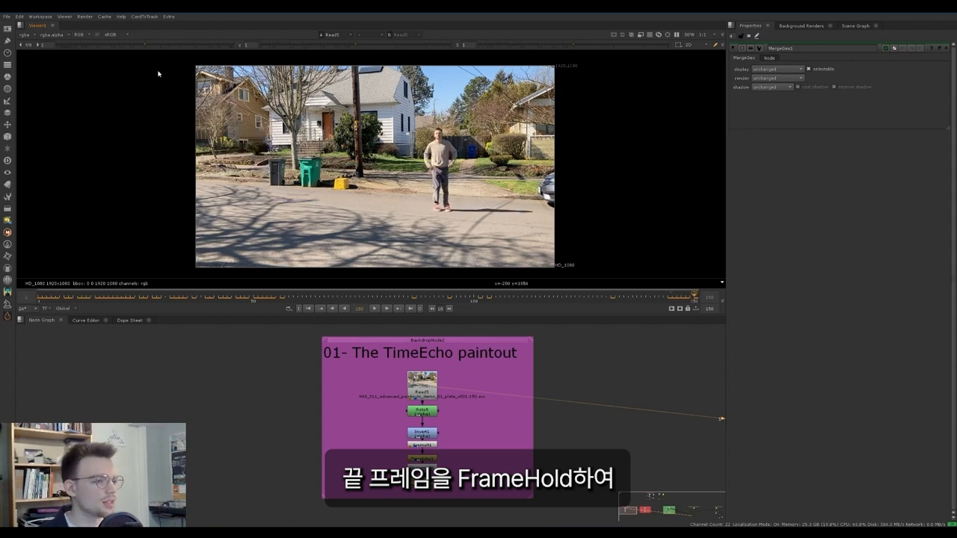
drag(153, 60, 364, 280)
click(40, 298)
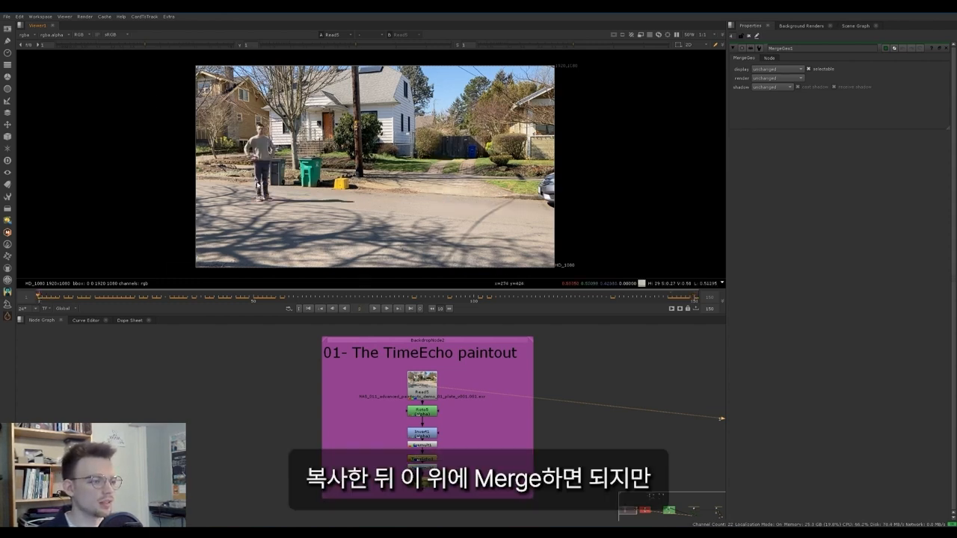
drag(170, 66, 365, 278)
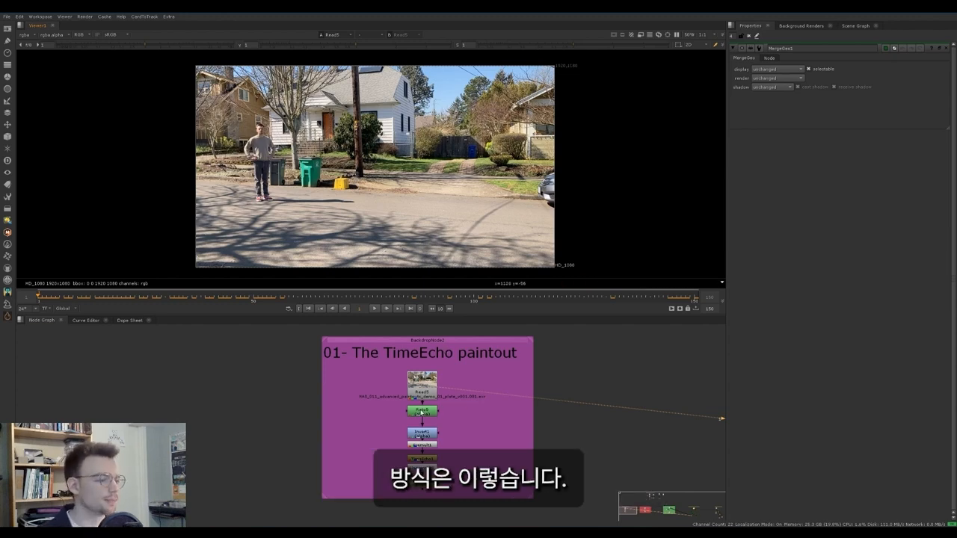
Open the Roto5 node, view its output, and scrub through the shot to check the rough shapes around the person and shadow
click(422, 411)
double_click(421, 411)
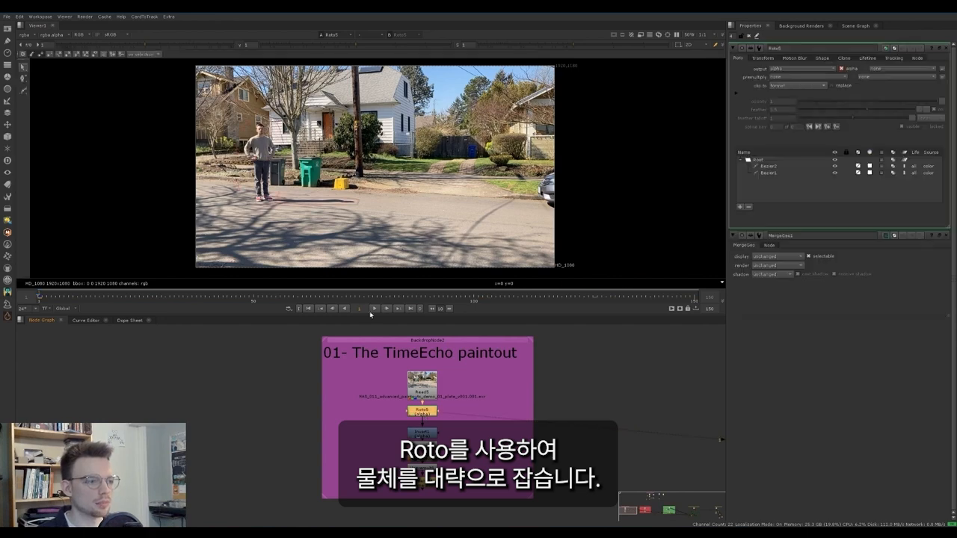
key(1)
middle_drag(256, 215, 237, 222)
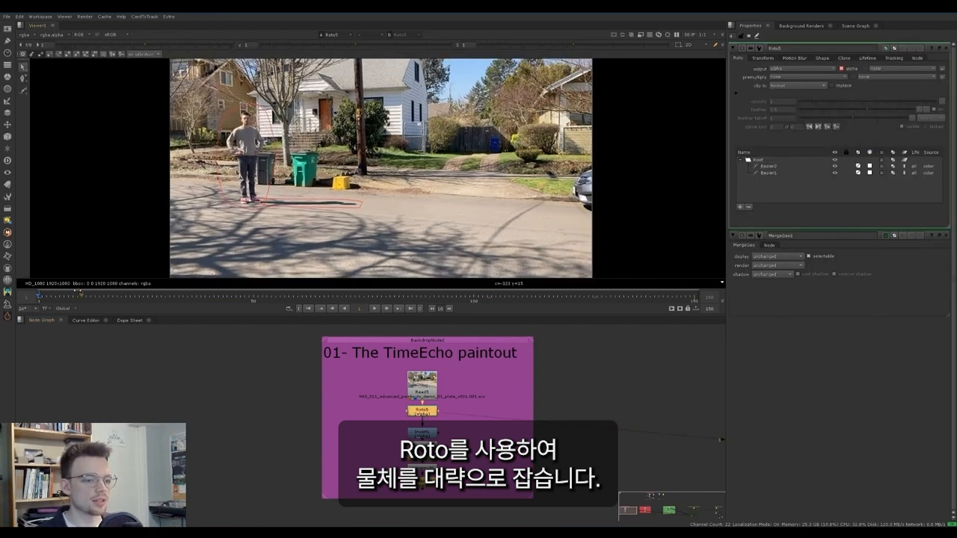
drag(43, 297, 658, 288)
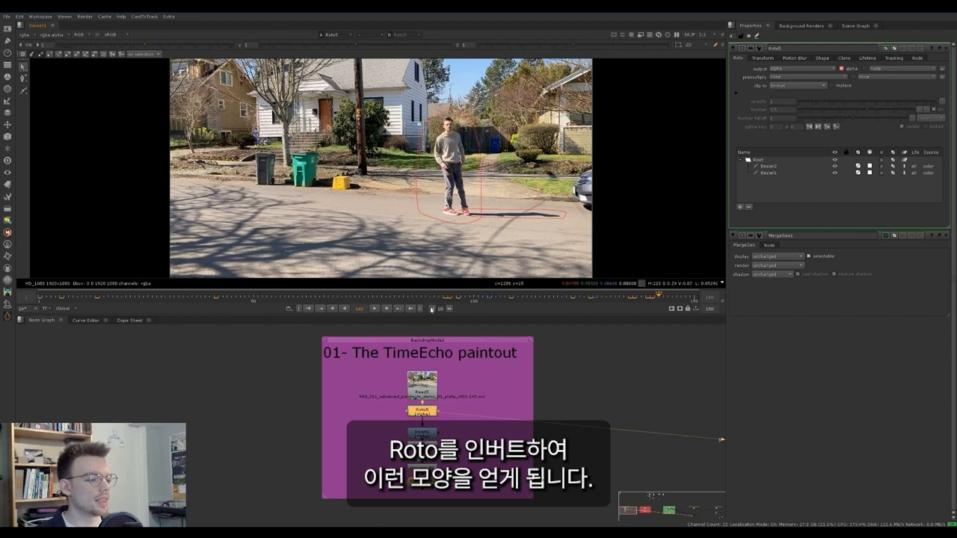
View the Invert node's result with the matte overlay on the image, and close the open node properties
click(425, 435)
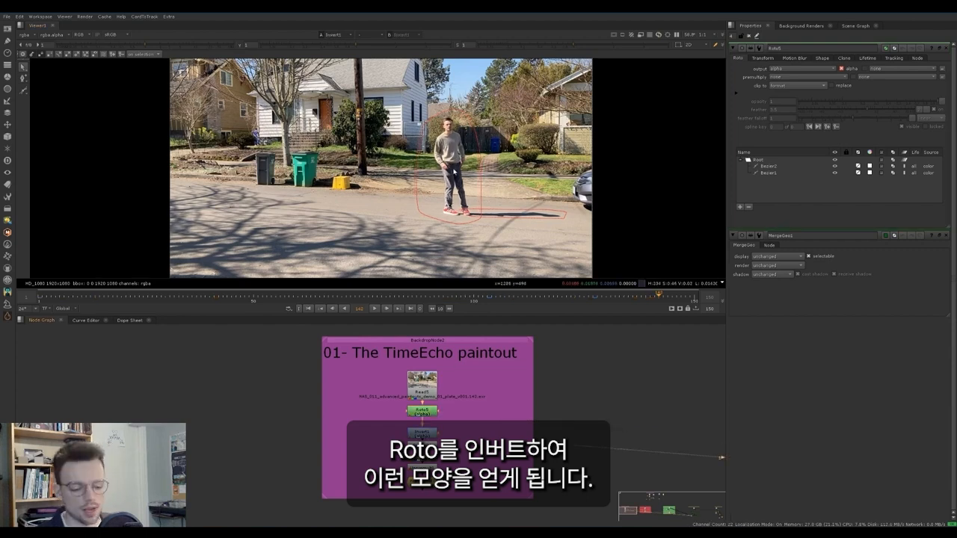
key(1)
middle_drag(451, 146, 450, 161)
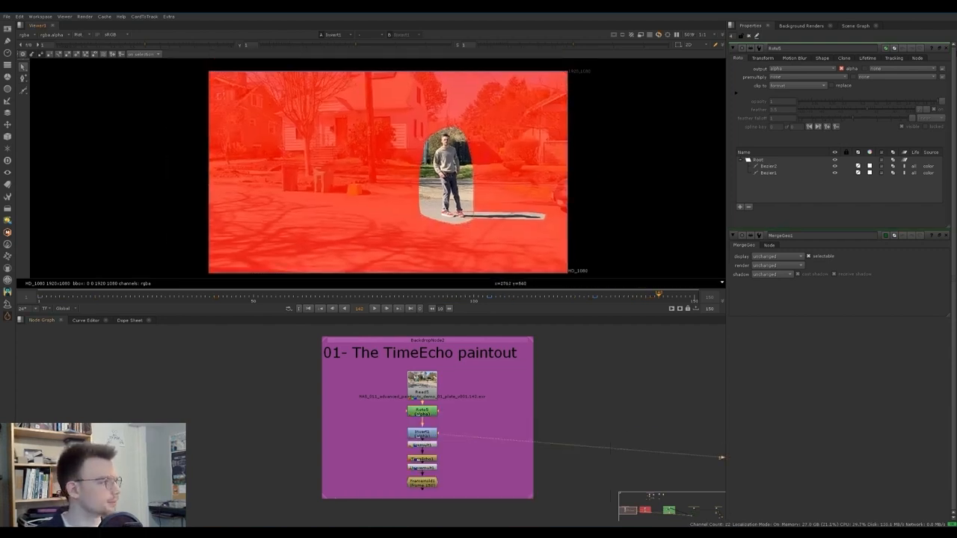
click(946, 48)
click(946, 48)
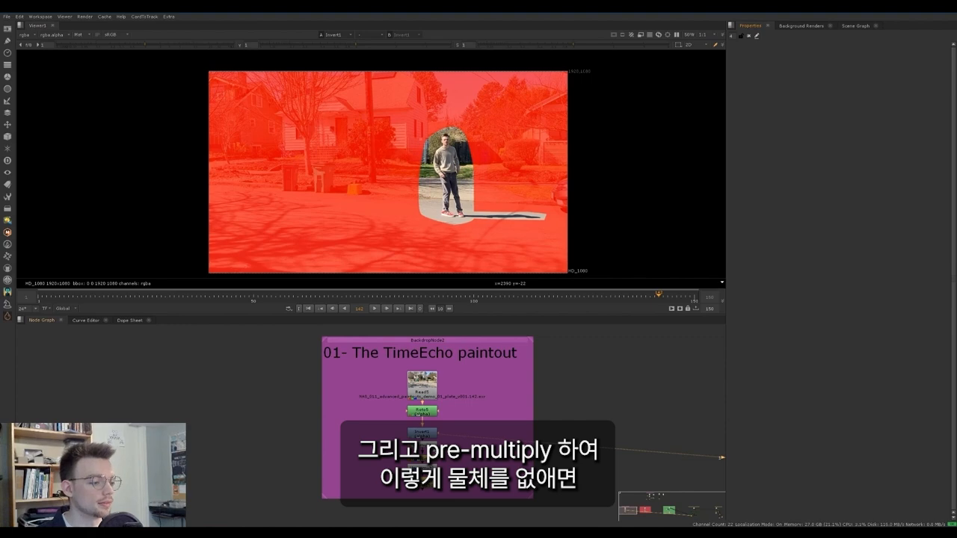
View the Premult node's output without the matte overlay and scrub to frame 150
key(1)
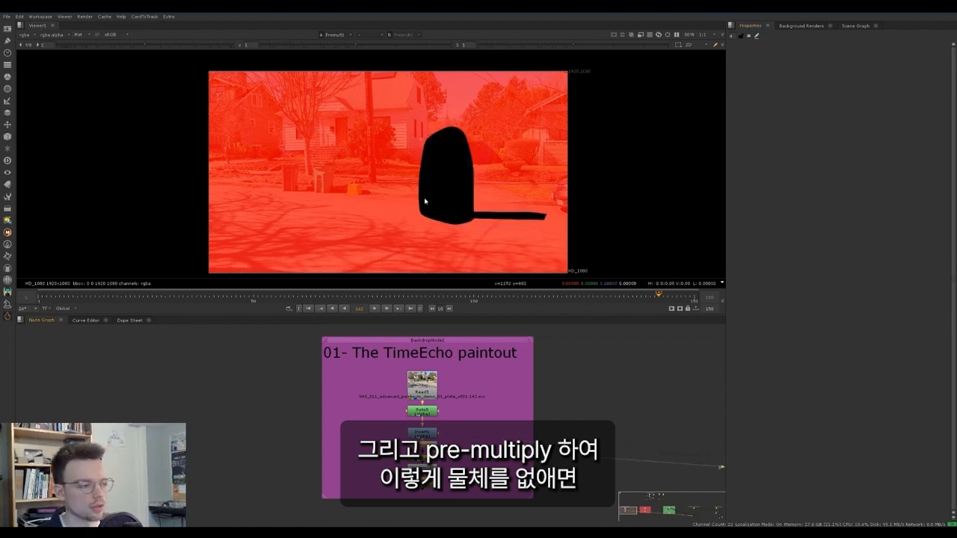
key(m)
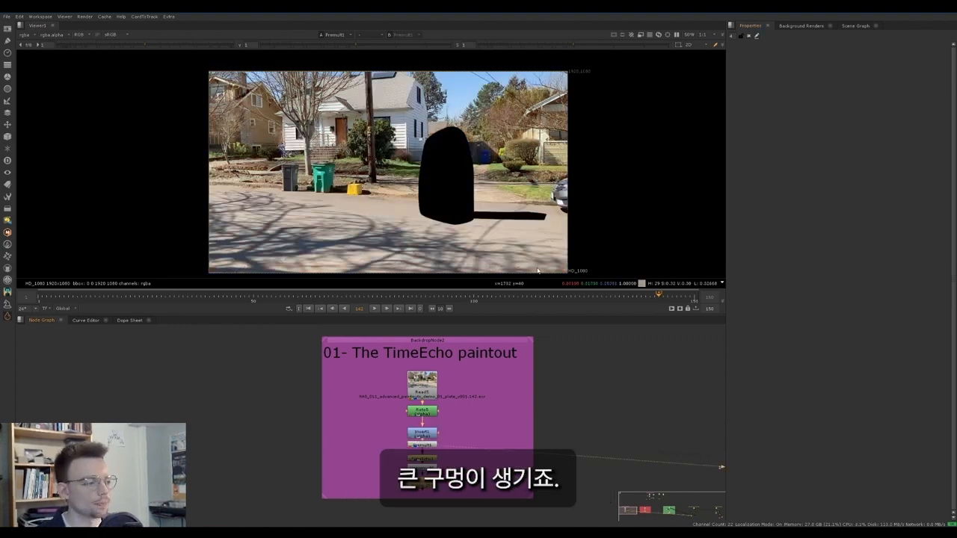
drag(650, 293, 699, 288)
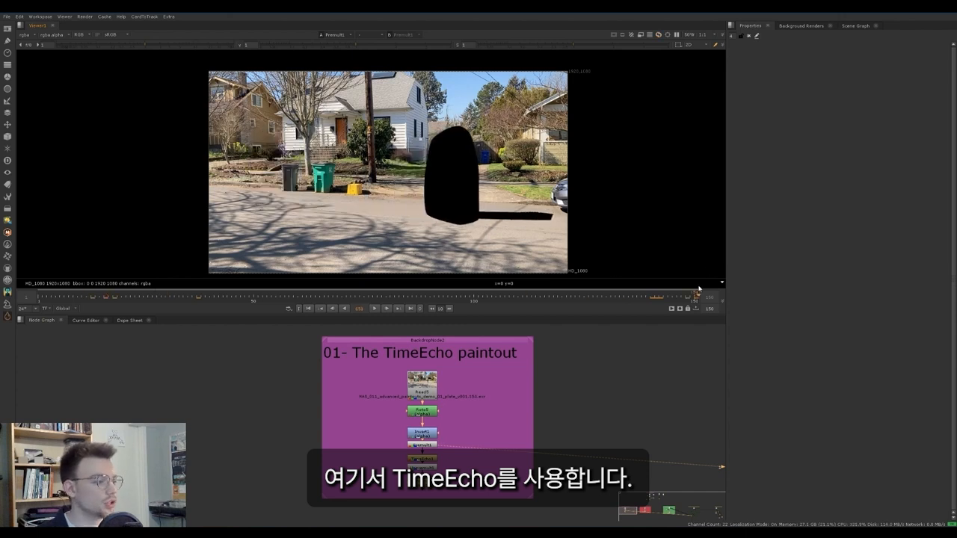
Open the TimeEcho node's settings, keep its method at Average, and view its output
double_click(423, 459)
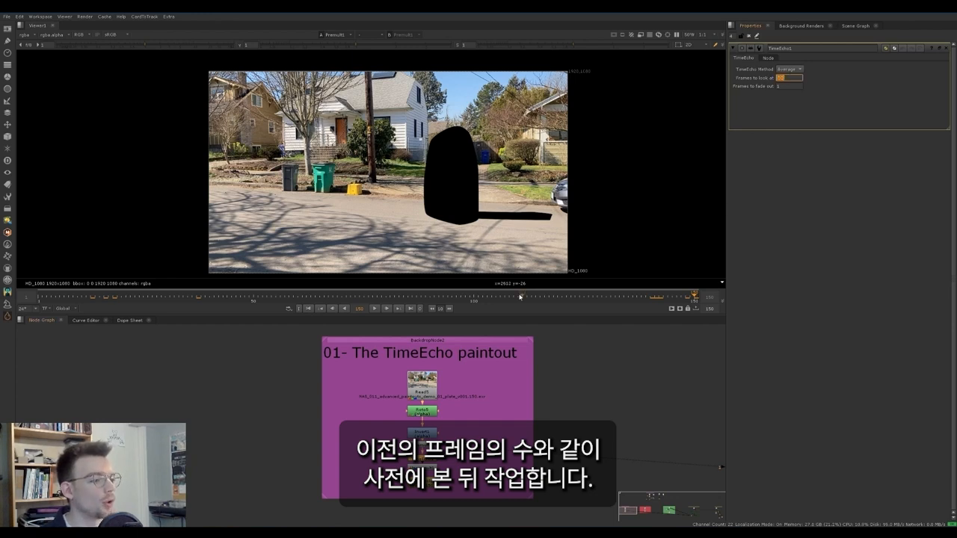
click(794, 69)
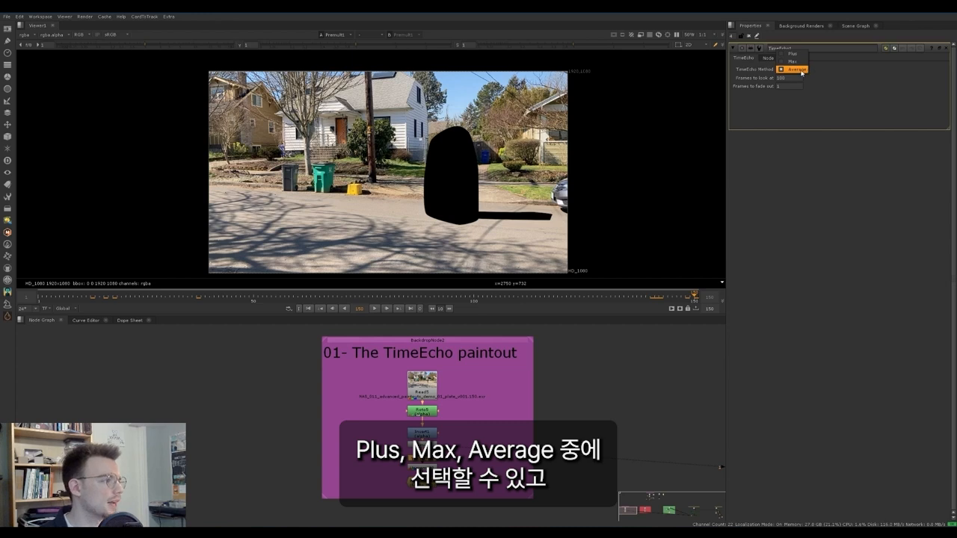
click(802, 70)
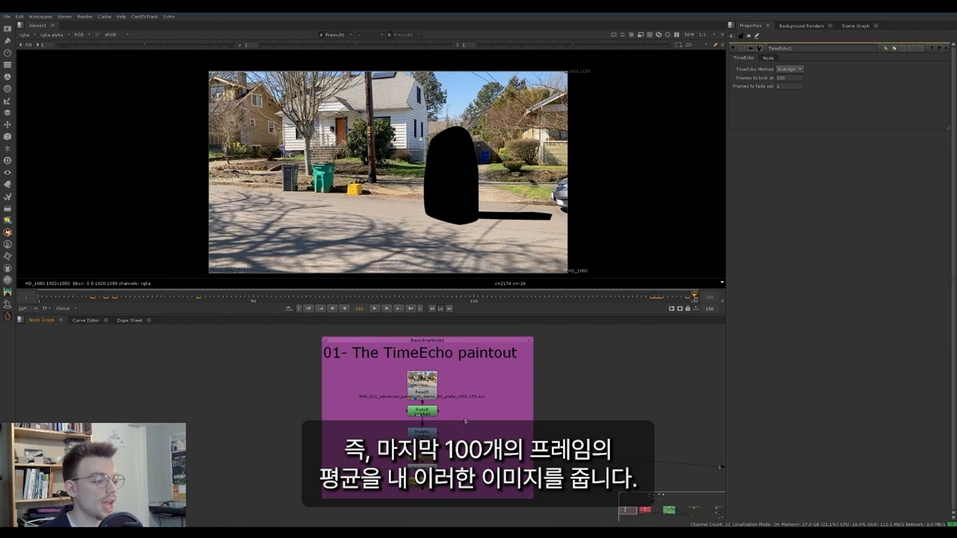
key(1)
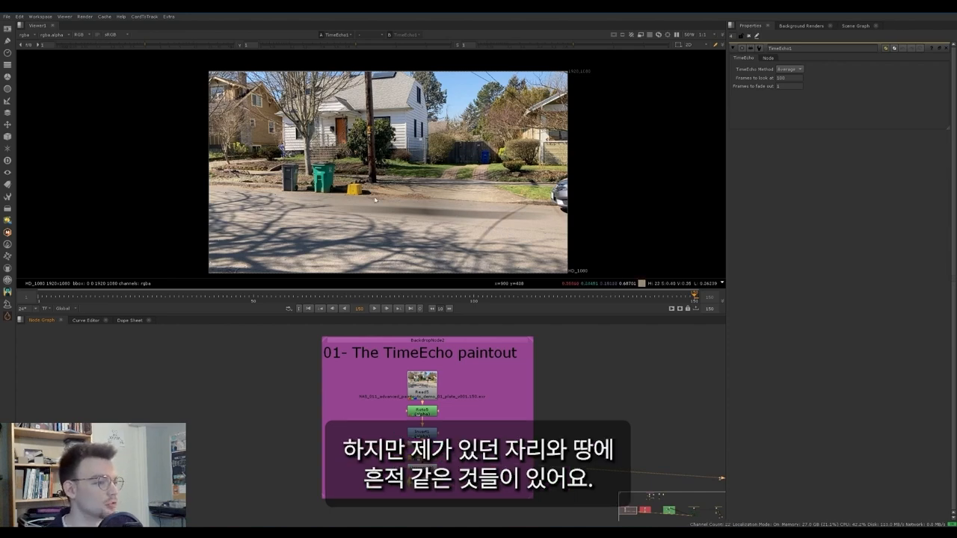
Compare the TimeEcho, Premult and Unpremult outputs at frame 150, checking the area where the person walked
scroll(449, 202, up, 1)
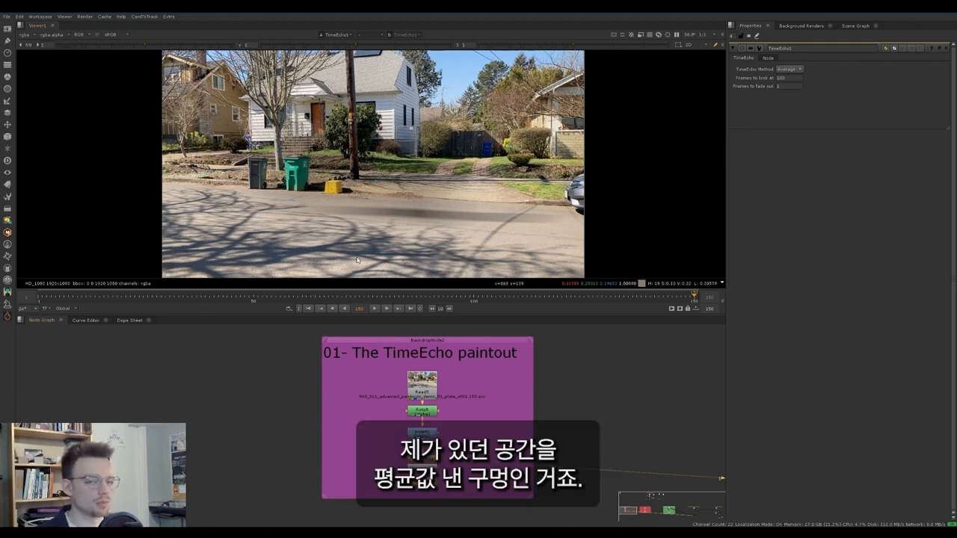
click(429, 445)
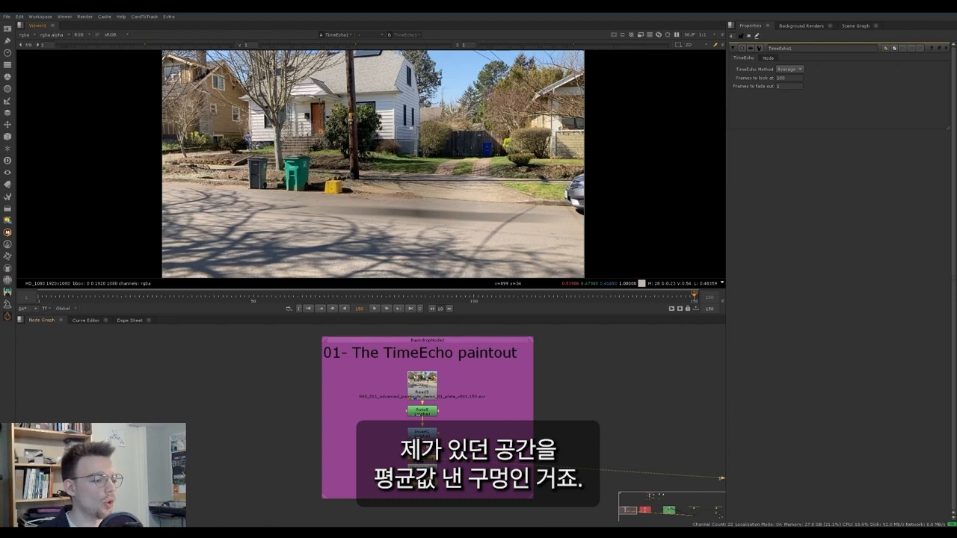
key(1)
click(432, 469)
key(1)
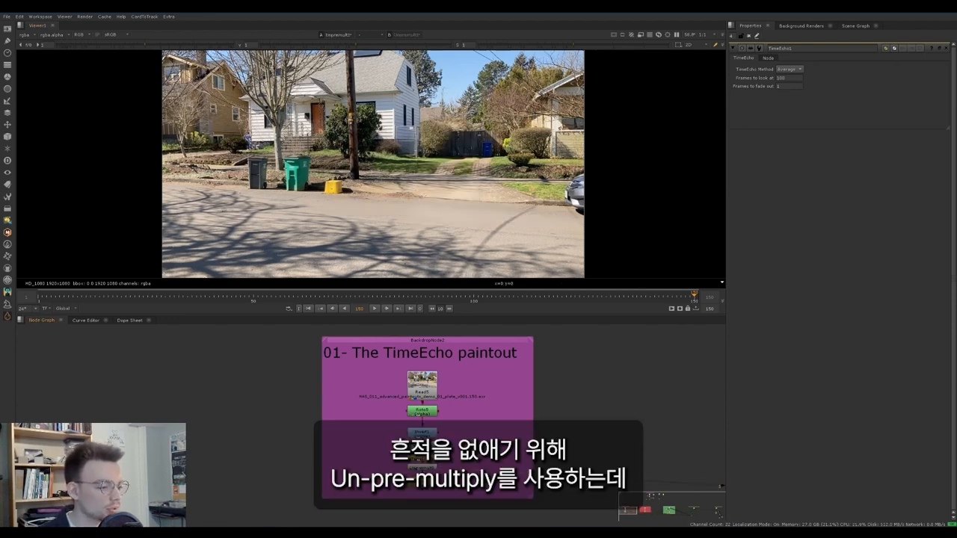
key(1)
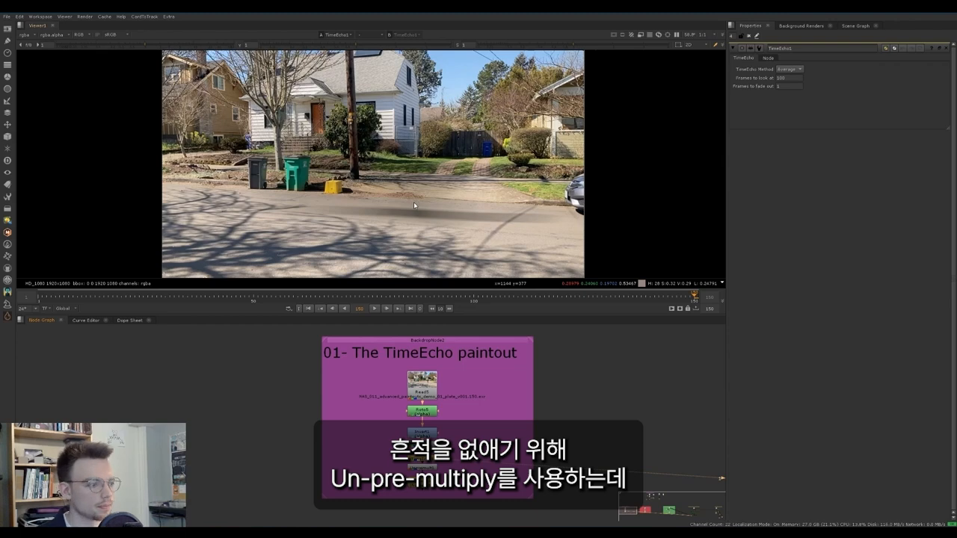
key(1)
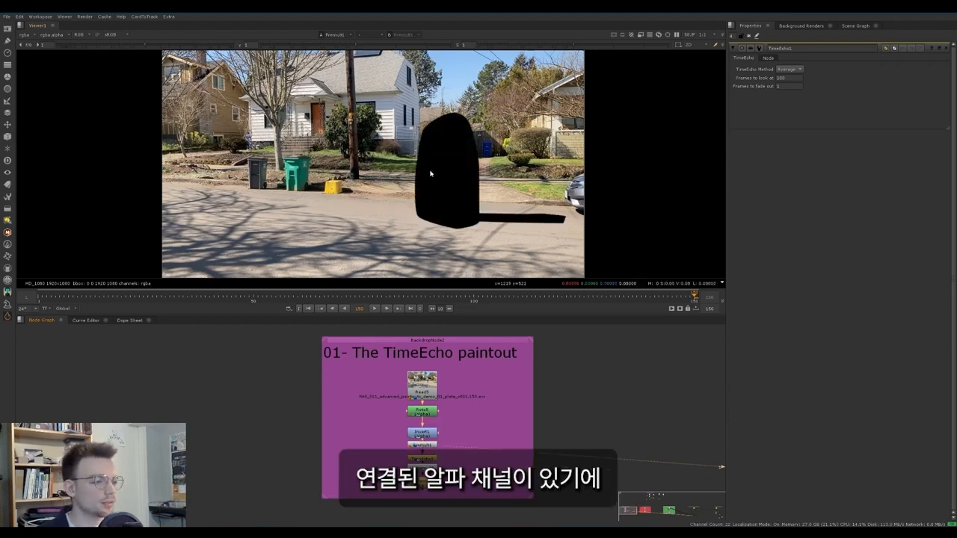
Inspect the alpha channel of the Premult and TimeEcho outputs, and return to the colour view
key(a)
key(a)
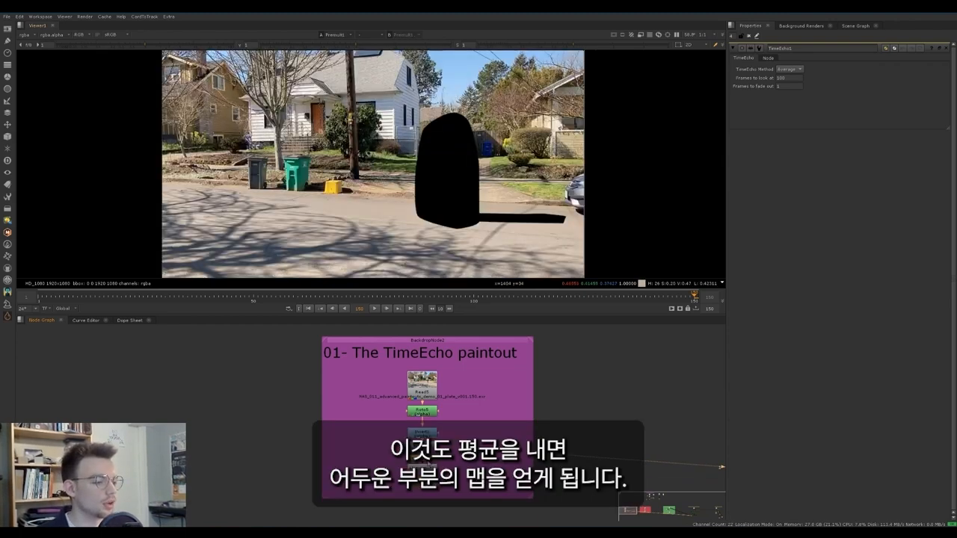
key(1)
key(a)
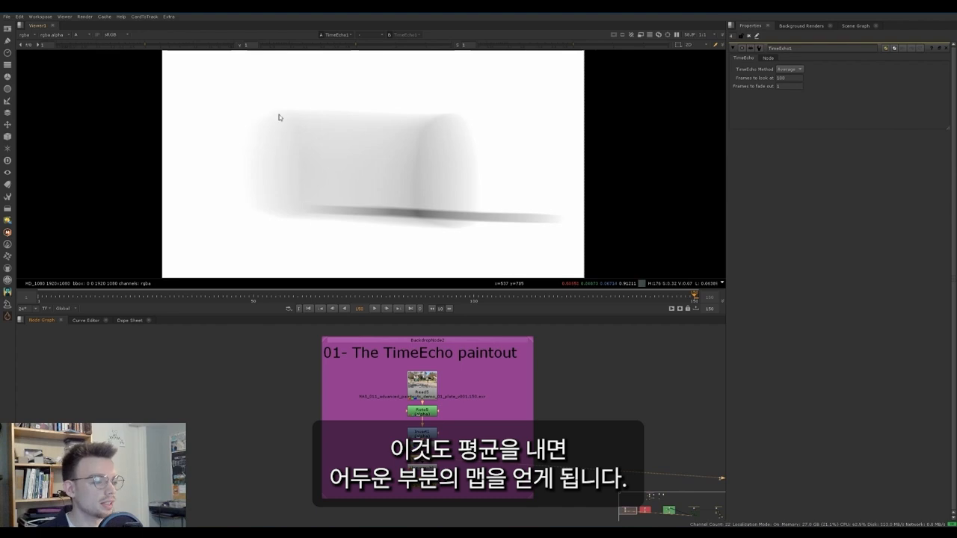
key(a)
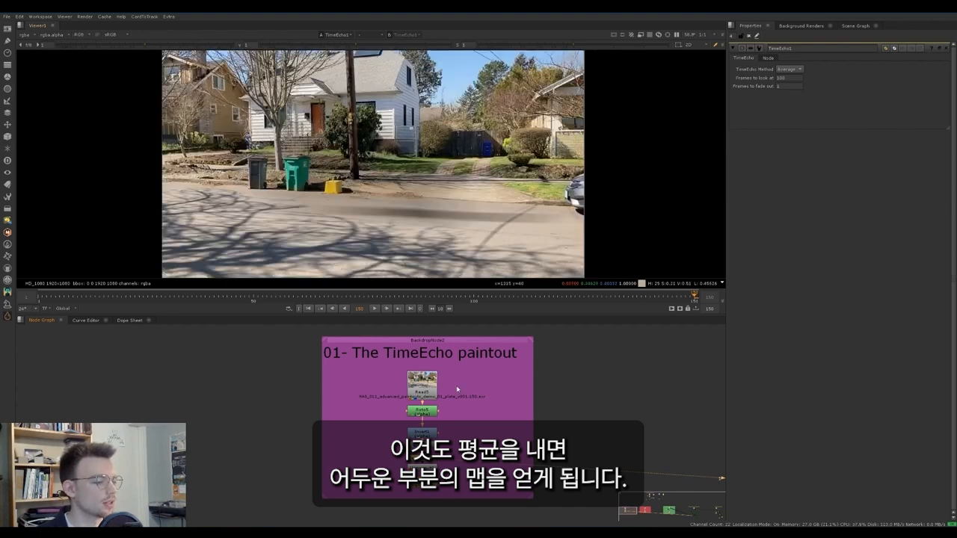
View the Unpremult result and the FrameHold output at the end of the TimeEcho paintout tree
click(423, 468)
key(1)
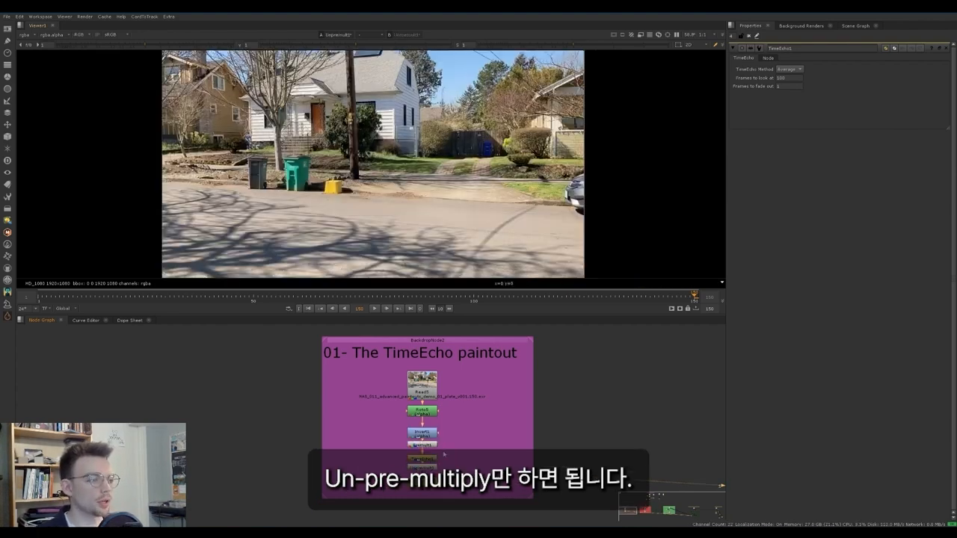
click(422, 482)
key(1)
middle_drag(497, 341, 491, 355)
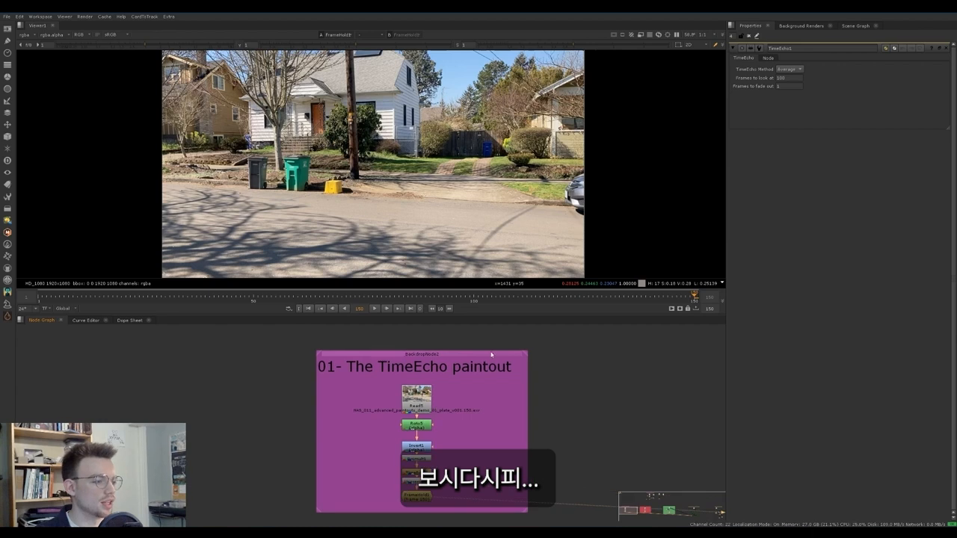
Compare the original Read5 plate with the FrameHold clean plate at frame 135, switching between them in the viewer
click(415, 407)
drag(465, 298, 629, 287)
key(2)
key(1)
key(2)
key(1)
key(2)
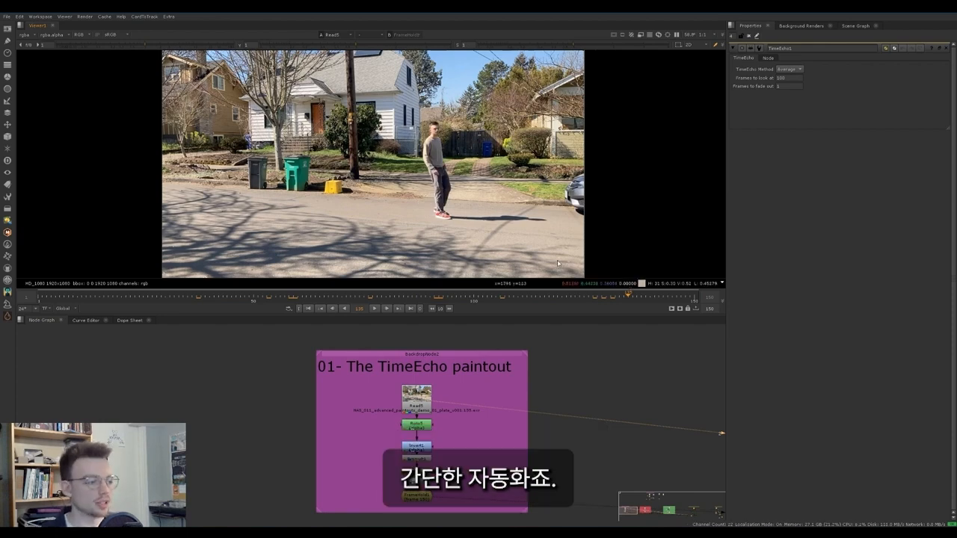
View the moving-camera plate Read7 in the "02- The TimeEcho paintout FAILS :(" section and scrub through its early frames
scroll(482, 341, up, 2)
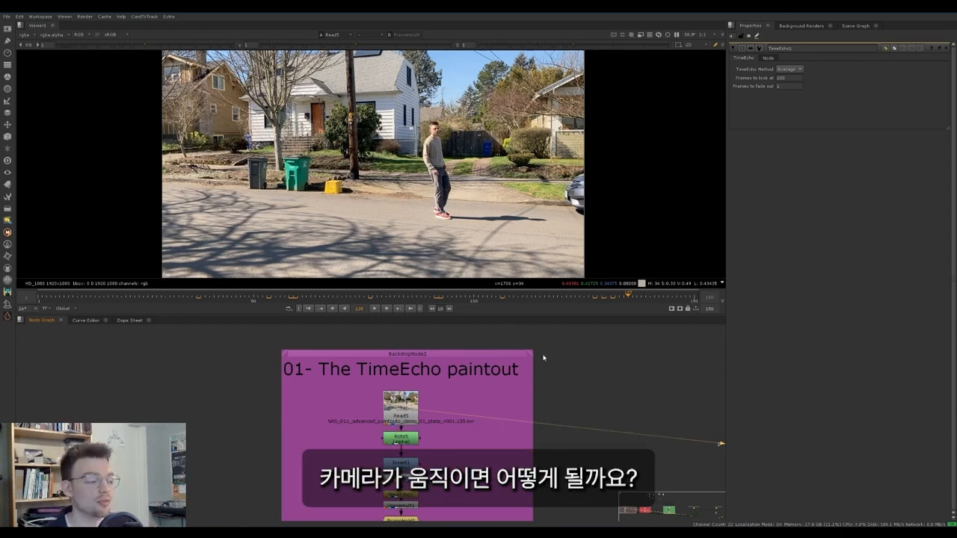
middle_drag(542, 358, 338, 365)
middle_drag(571, 376, 259, 338)
middle_drag(501, 388, 457, 387)
click(457, 387)
key(1)
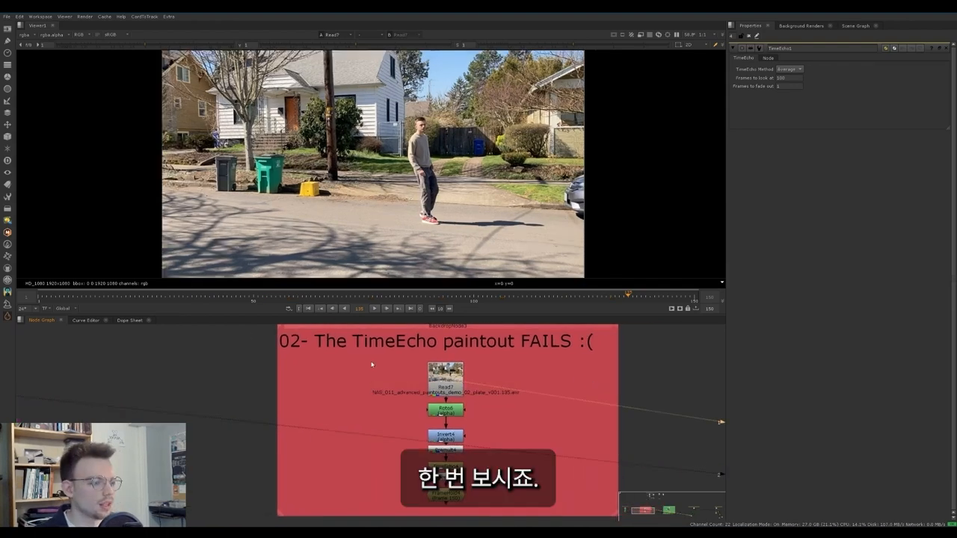
drag(79, 298, 127, 298)
View the Roto6 node's output and open its properties to check the shapes on the moving-camera shot
click(447, 411)
key(1)
double_click(446, 410)
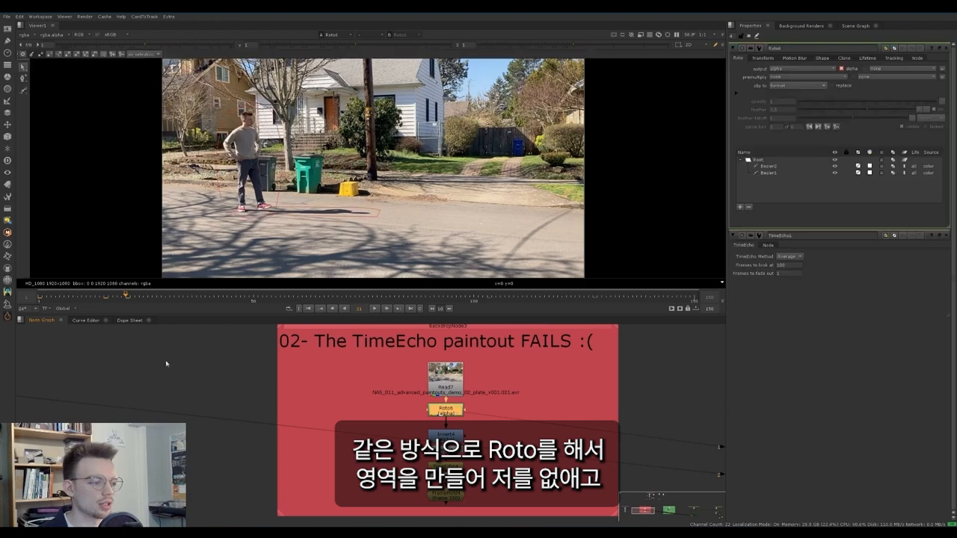
View the moving-camera shot's Premult output through to frame 150, followed by its TimeEcho output
click(446, 450)
key(1)
drag(58, 298, 701, 301)
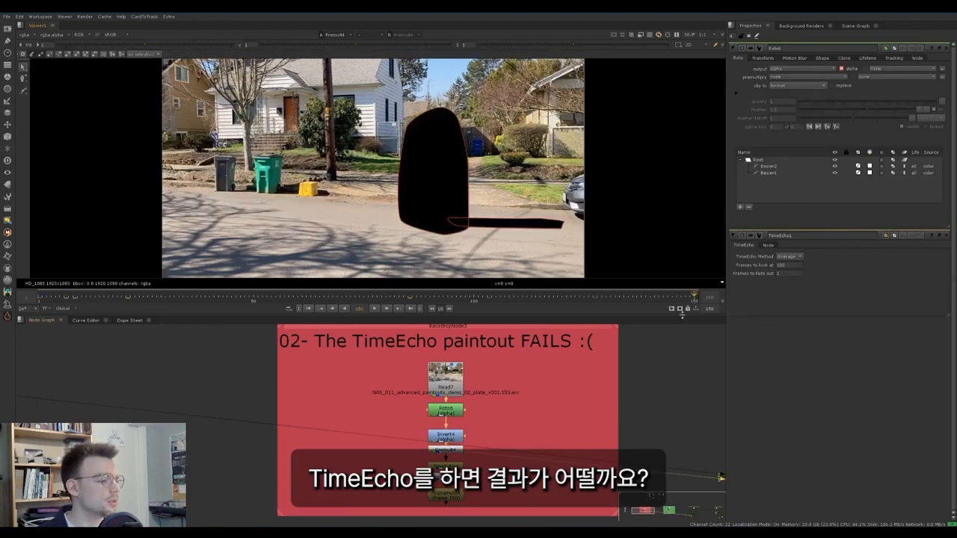
click(446, 467)
key(1)
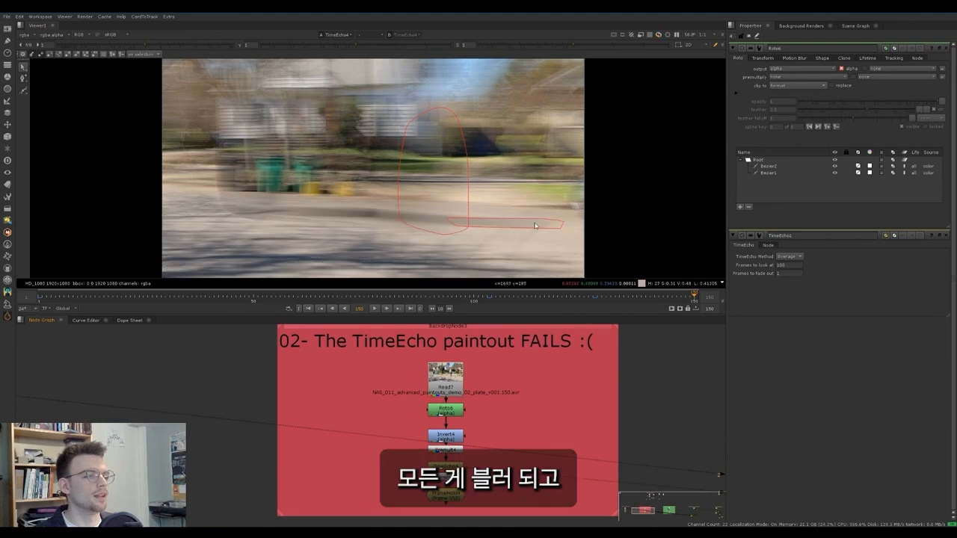
Hide the viewer overlays and view the moving-camera shot's Unpremult output
key(o)
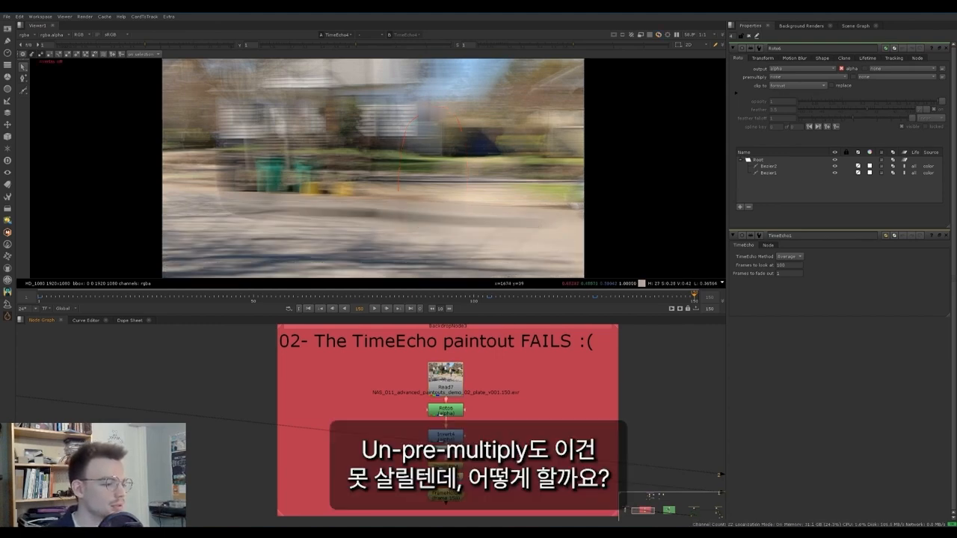
key(1)
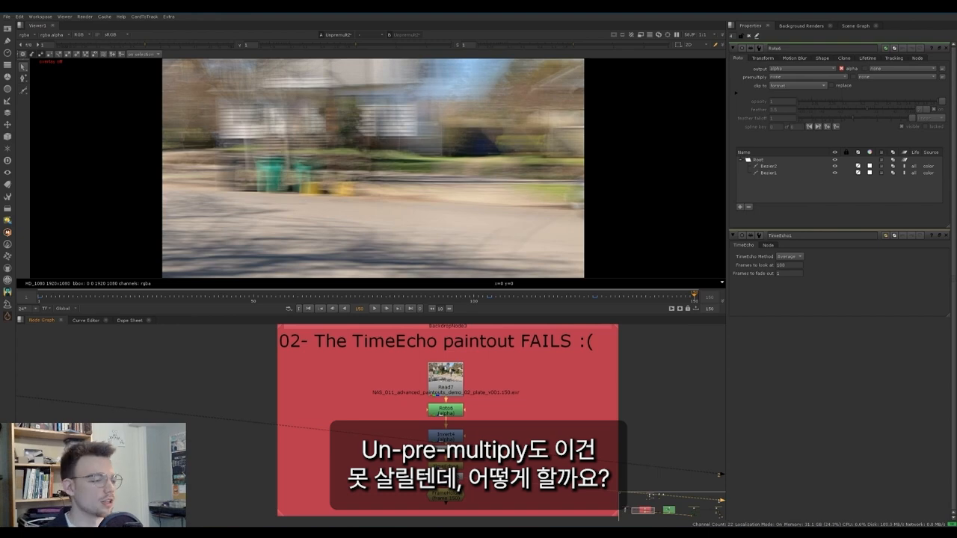
key(f)
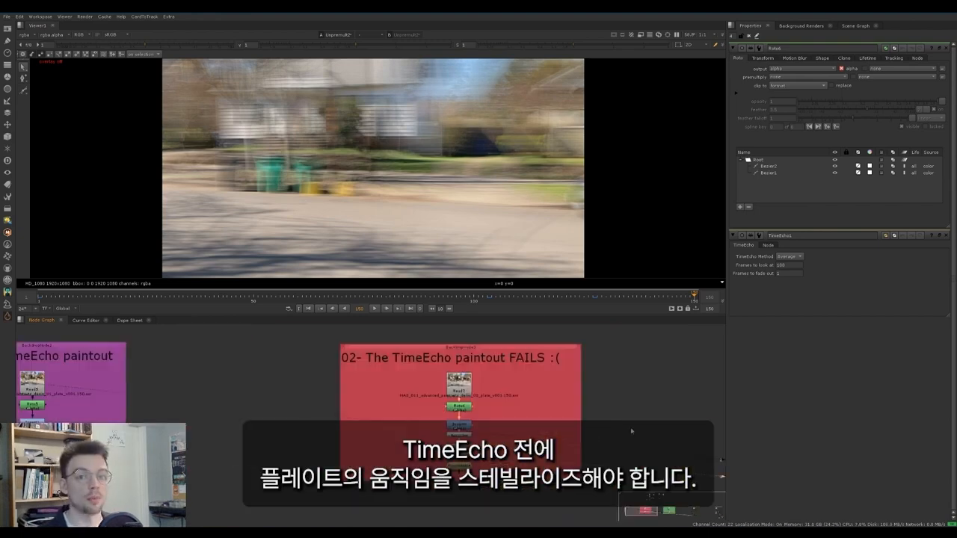
View the source plate in the "03- The TimeEcho paintout prevails :)" section and open the Tracker node's properties
middle_drag(639, 431, 604, 430)
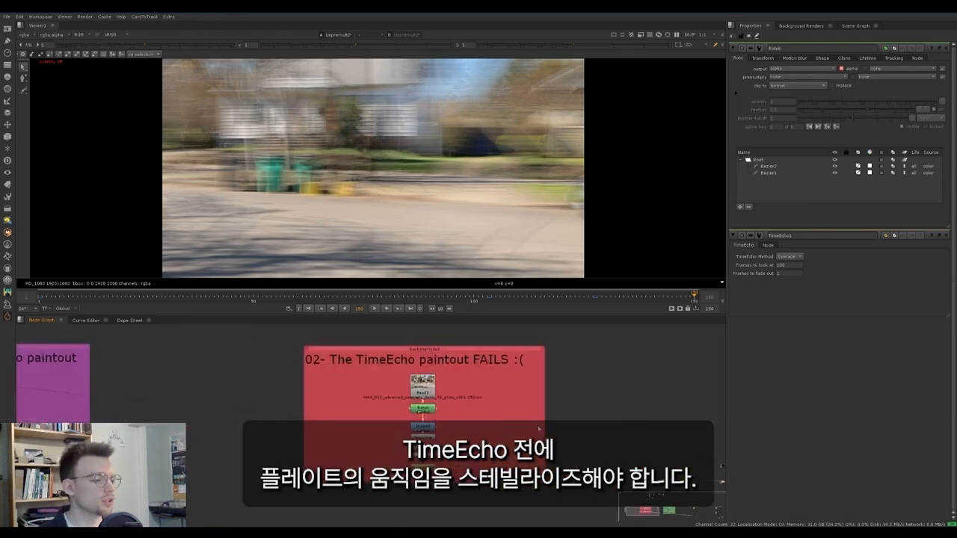
scroll(485, 412, up, 1)
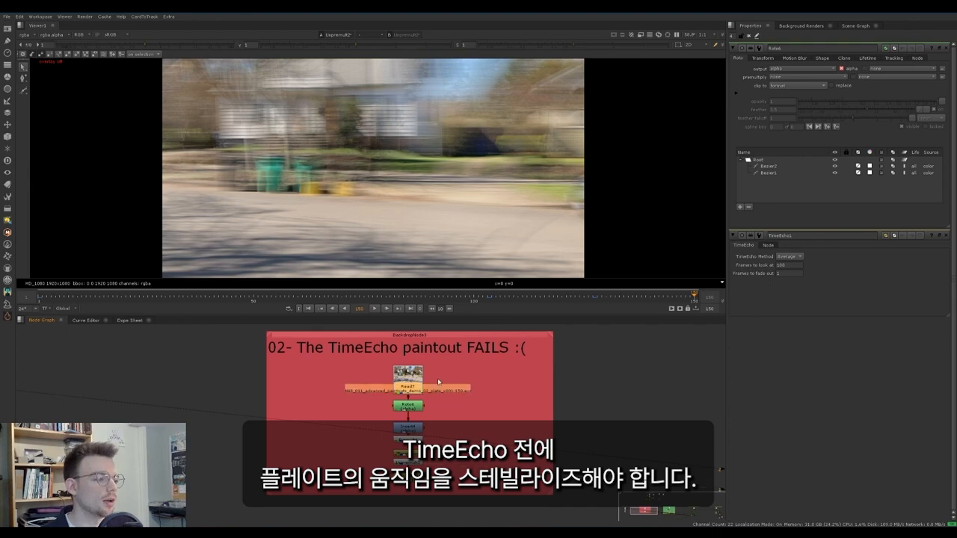
middle_drag(515, 385, 236, 383)
middle_drag(509, 395, 227, 382)
middle_drag(401, 391, 368, 392)
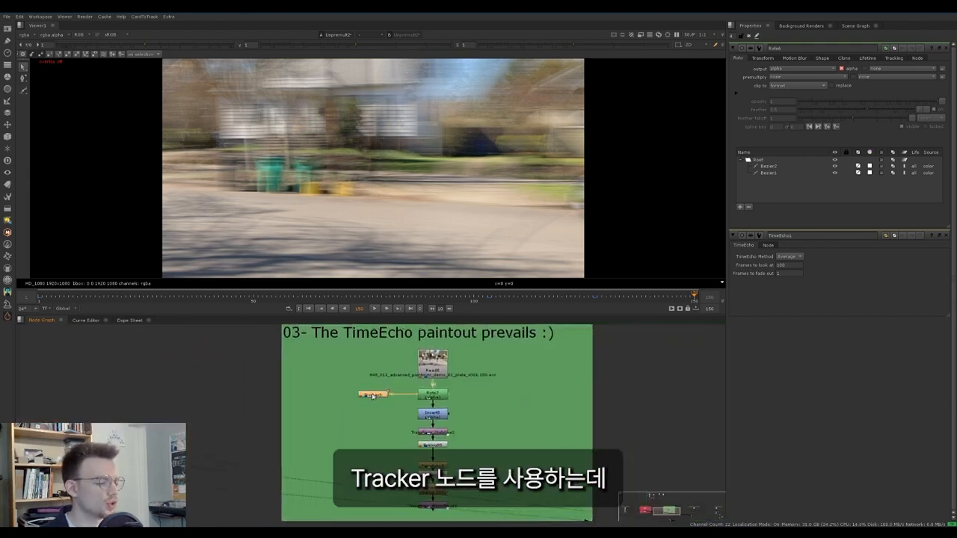
click(444, 363)
key(1)
double_click(373, 395)
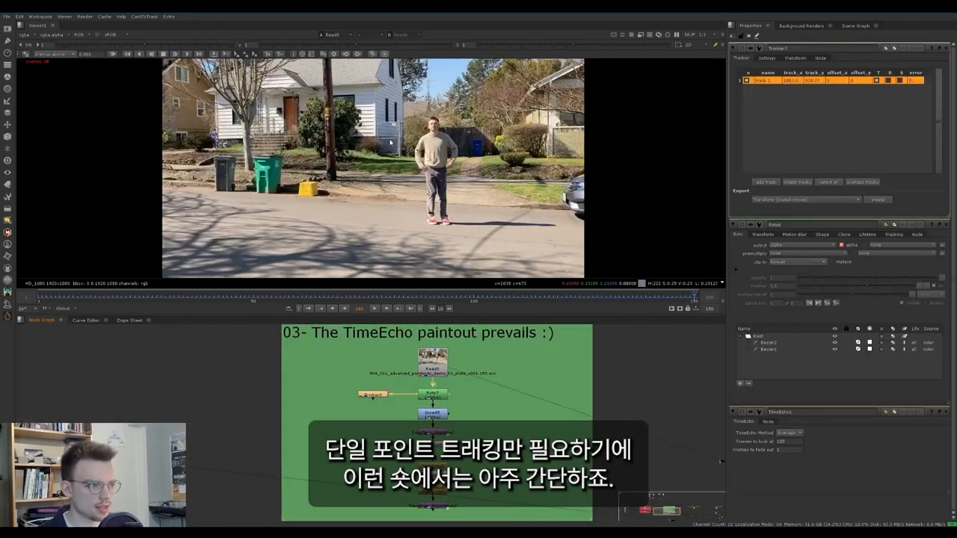
Scrub the plate to frame 77 and examine the single track point on the house's upper window
middle_drag(386, 107, 380, 132)
key(q)
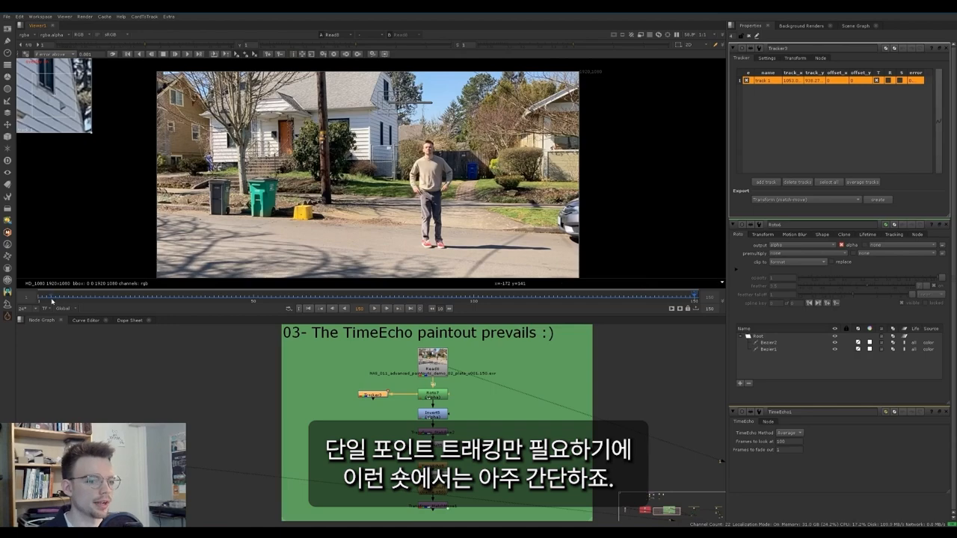
drag(52, 300, 373, 295)
scroll(400, 97, up, 3)
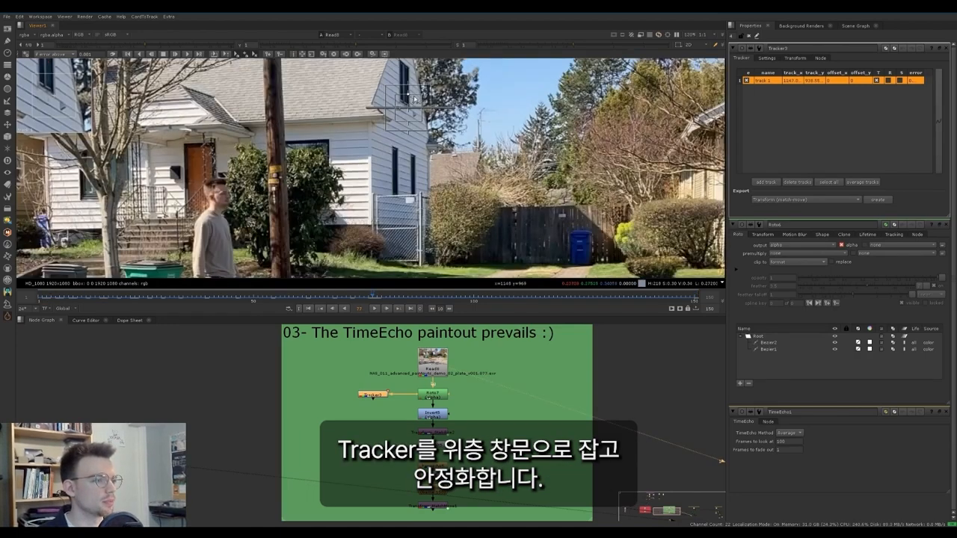
scroll(436, 220, down, 2)
View the stabilizing Transform node's output and scrub it through to frame 150
click(429, 433)
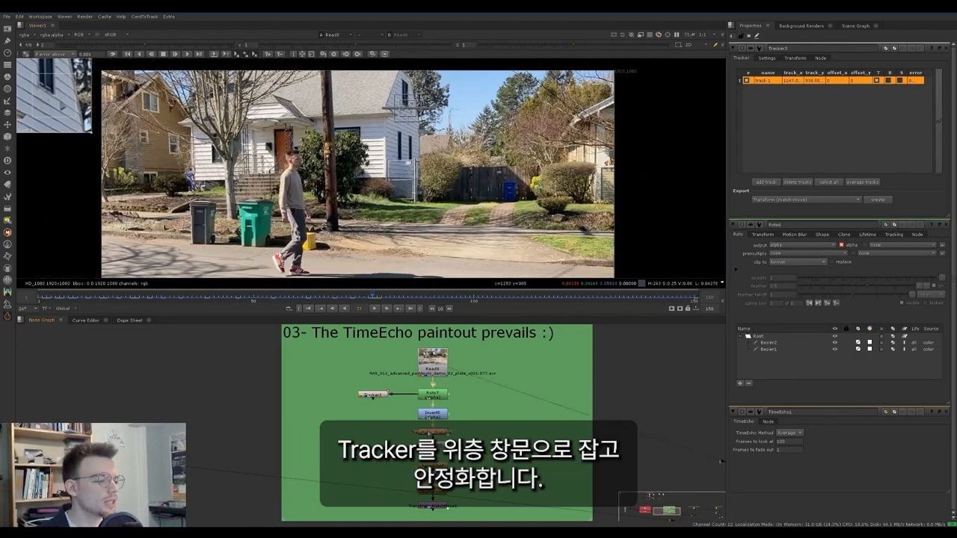
key(1)
scroll(289, 109, down, 2)
click(76, 301)
drag(76, 300, 695, 299)
View the section's FrameHold clean plate output at frame 150
middle_drag(488, 425, 490, 404)
click(434, 469)
key(1)
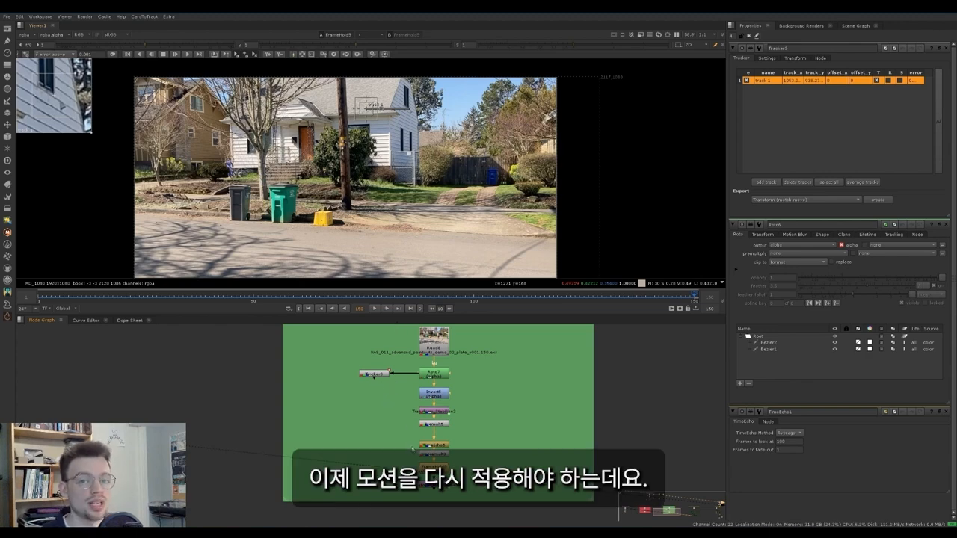
View the match-move Transform output, scrub back to frame 60, and compare it repeatedly with the original plate
click(439, 490)
key(1)
drag(636, 299, 301, 278)
key(2)
key(1)
key(2)
key(1)
key(2)
key(1)
key(2)
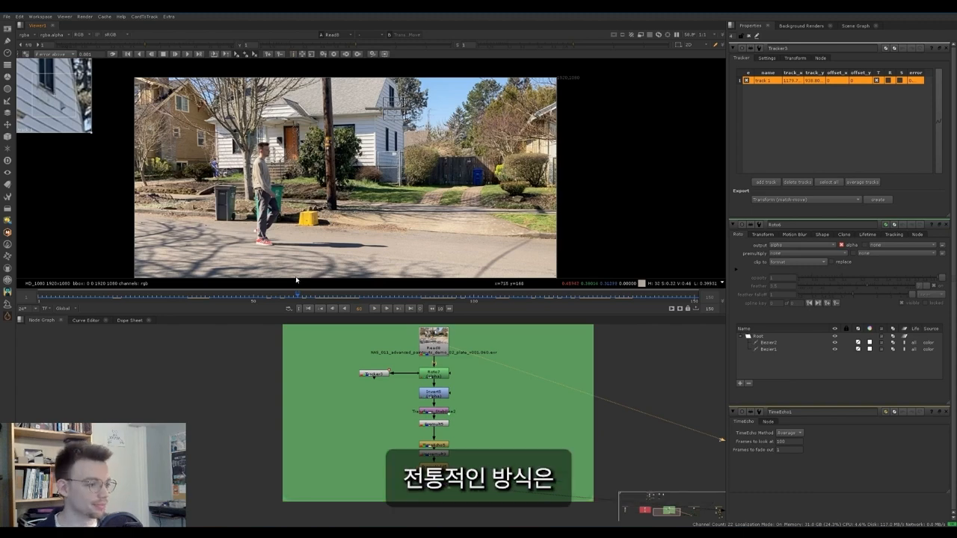
Close all node properties and view the cardboard box plate in the "04- 3d stabilization with camtracking" section
ctrl+click(945, 49)
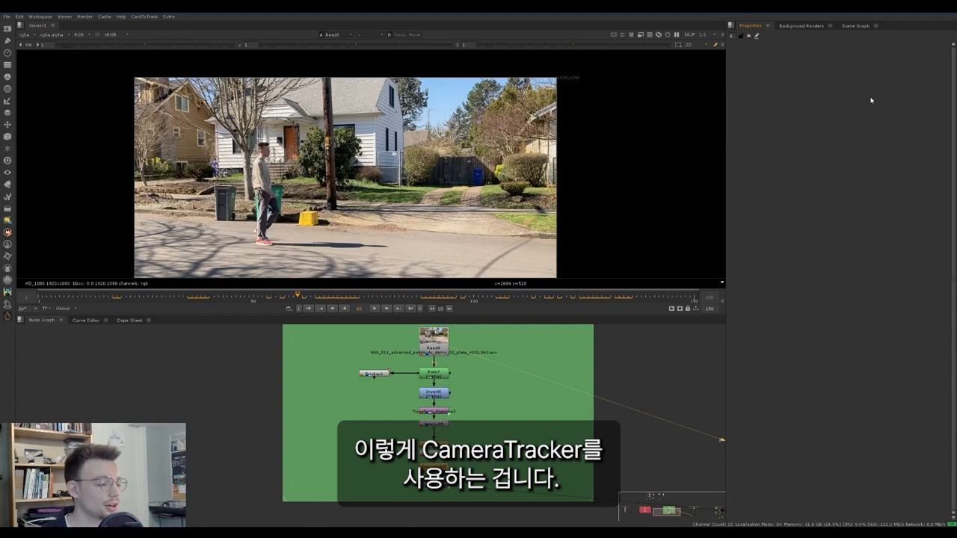
middle_drag(637, 364, 513, 376)
scroll(553, 365, down, 3)
middle_drag(568, 365, 308, 366)
scroll(532, 364, up, 2)
click(509, 359)
key(1)
middle_drag(461, 169, 438, 131)
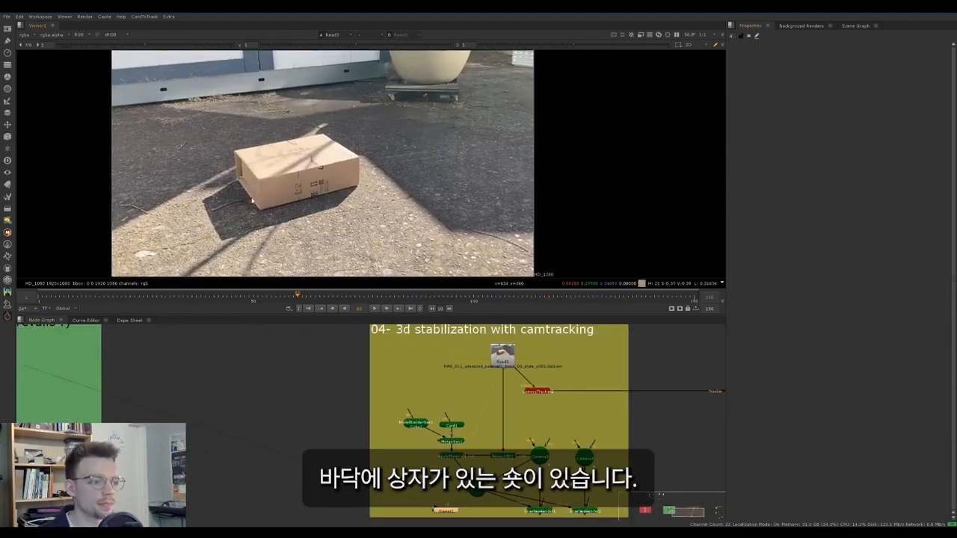
Scrub the box plate from its first frames to about frame 126 to examine the camera movement
scroll(458, 427, up, 1)
middle_drag(458, 427, 354, 424)
scroll(362, 434, down, 2)
drag(41, 295, 586, 295)
Open the CameraTracker node's properties and scrub the shot to review its tracked feature points
click(421, 397)
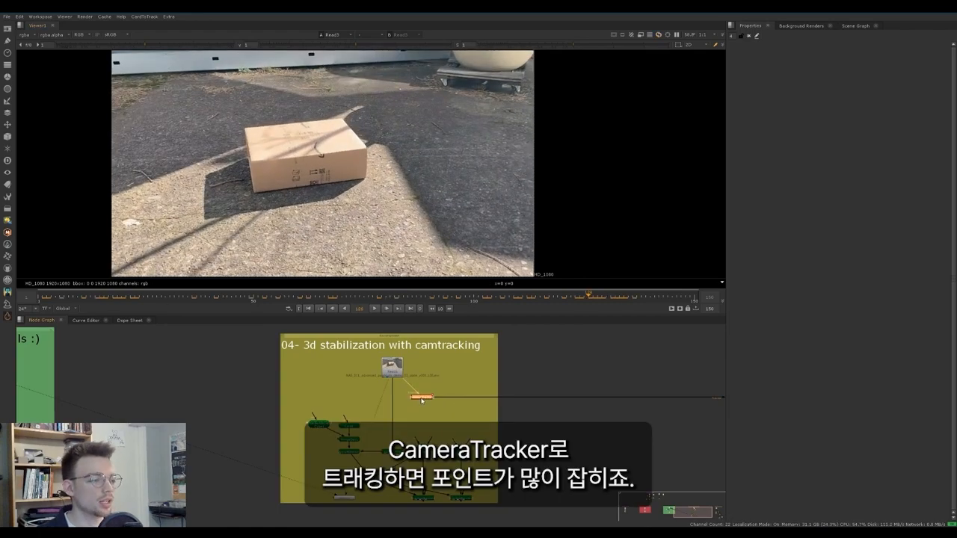
double_click(422, 396)
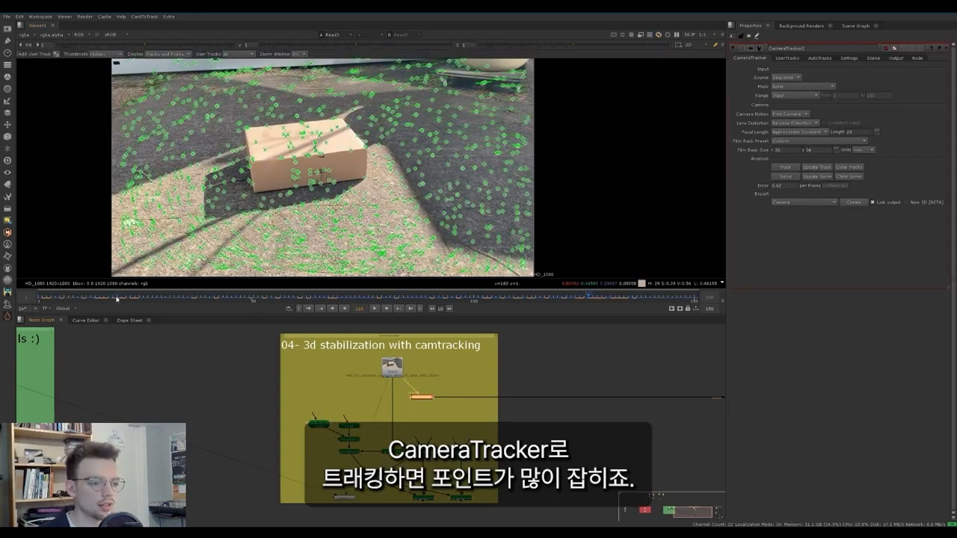
drag(118, 299, 423, 294)
Switch the viewer to 3D and examine the camera tracker's point cloud from the side
key(Tab)
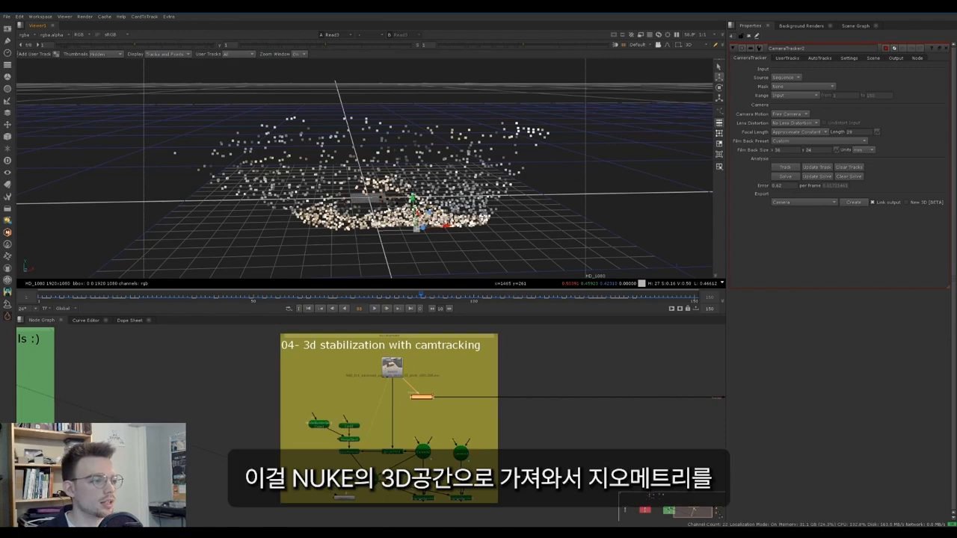
ctrl+drag(418, 220, 291, 206)
scroll(321, 196, up, 3)
middle_drag(326, 194, 337, 187)
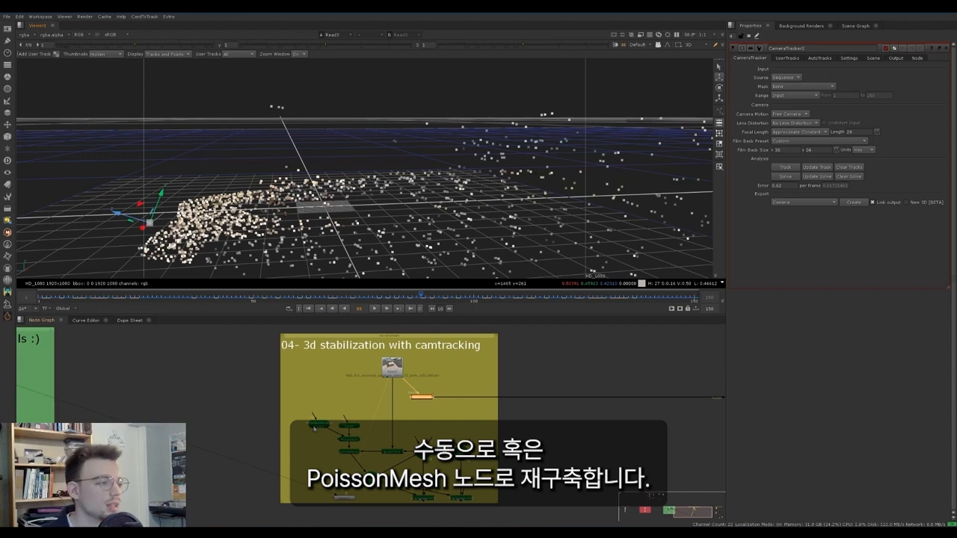
Open the properties of the Card and ModelBuilderGeo nodes that rebuild the ground and the box
click(322, 400)
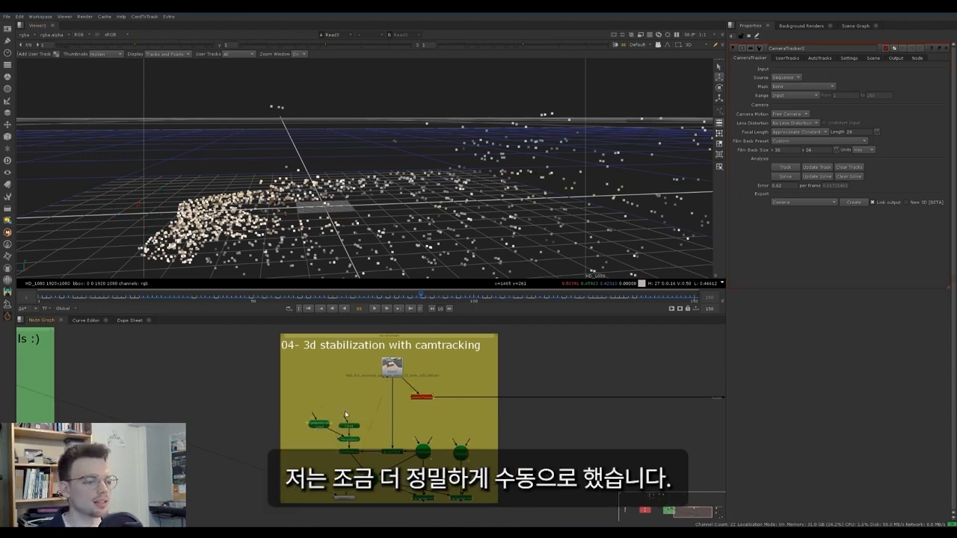
double_click(351, 429)
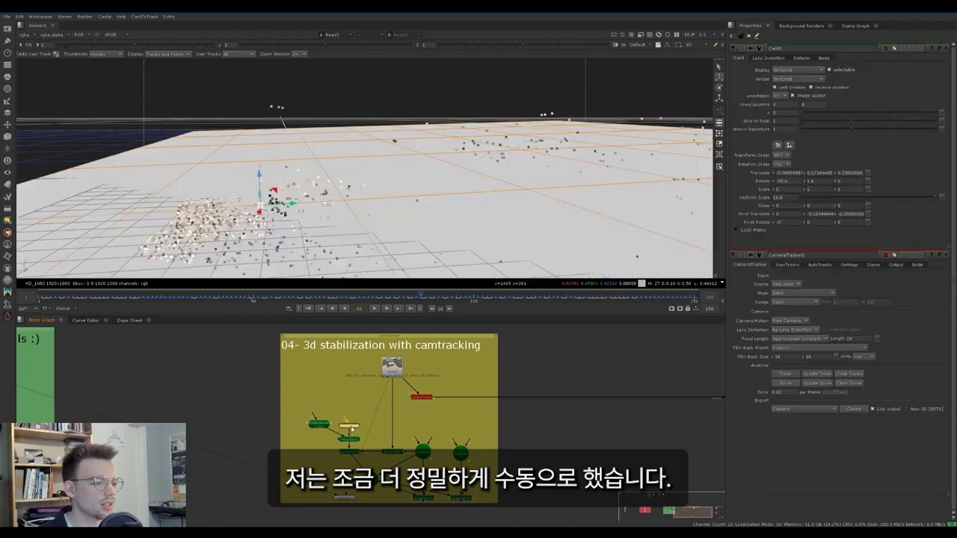
double_click(320, 426)
Examine the plate projected onto the ground and box geometry in 3D, from several angles including the tracked camera's side
ctrl+drag(330, 234, 344, 177)
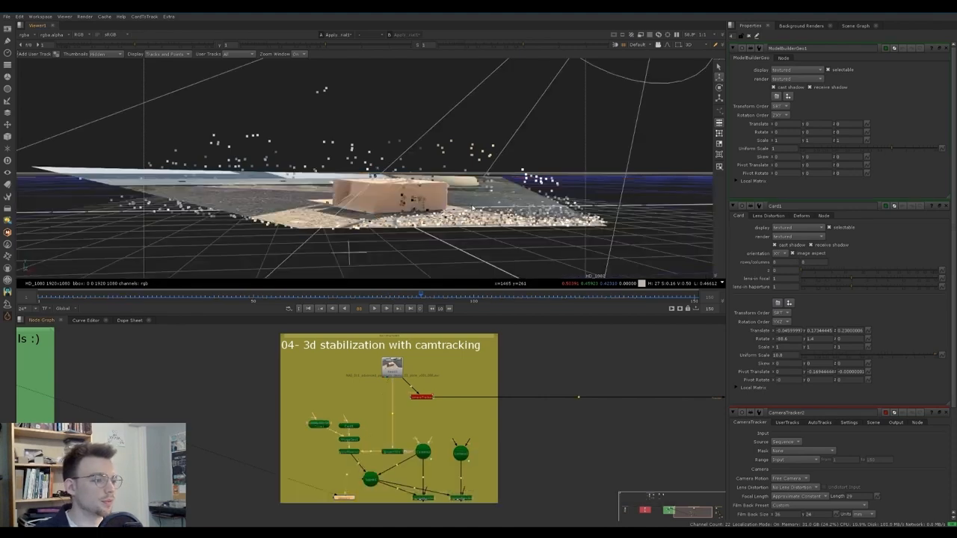
ctrl+drag(348, 180, 359, 213)
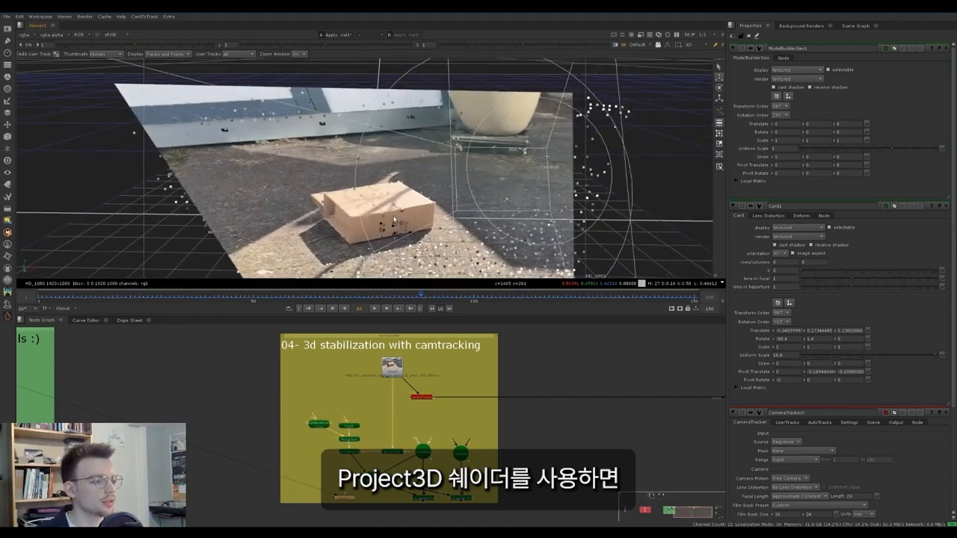
scroll(394, 217, down, 3)
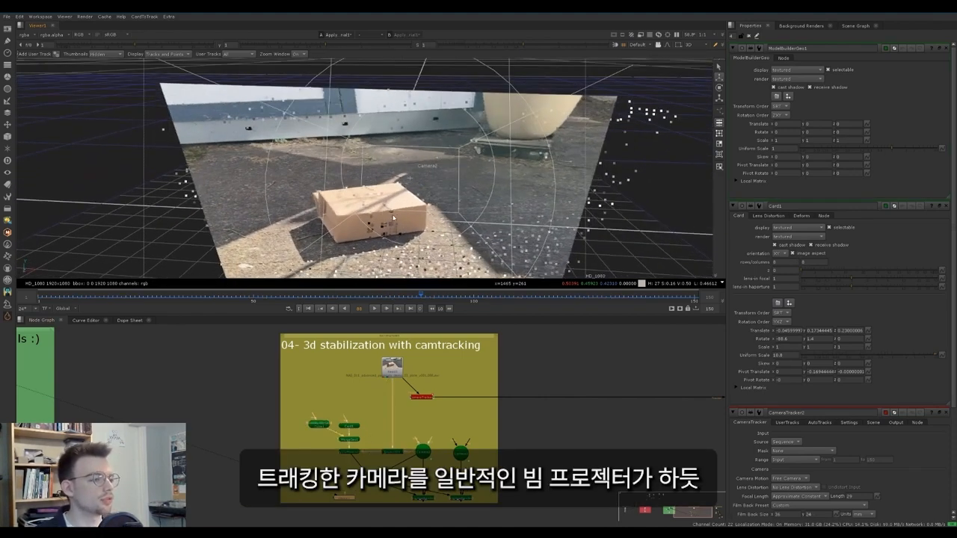
click(390, 373)
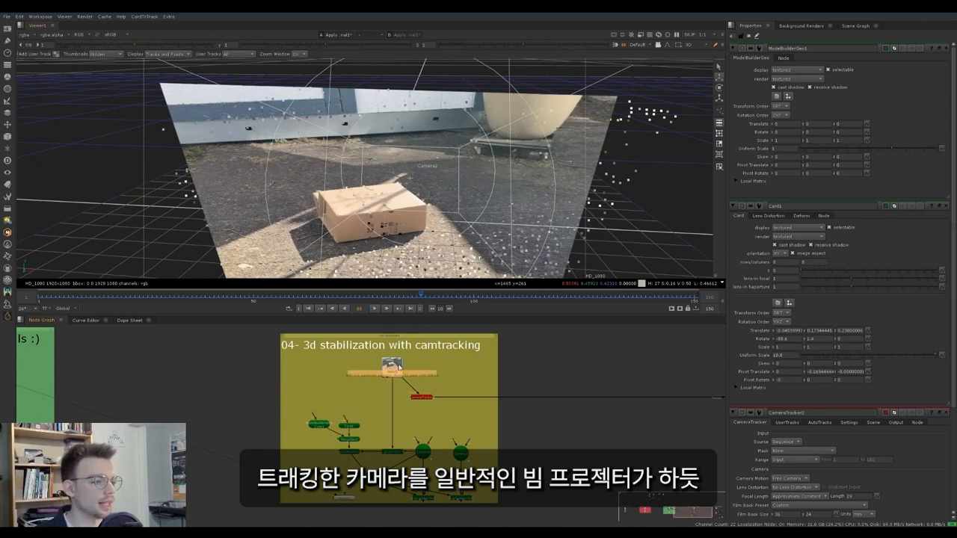
ctrl+drag(413, 190, 493, 214)
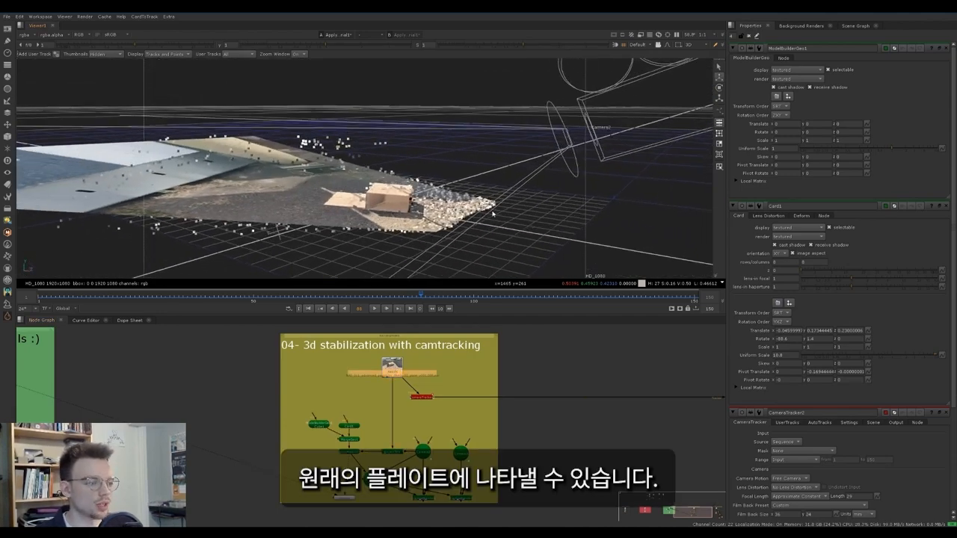
View the ScanlineRender through the original tracked camera, scrub through its frames, and close all node properties
middle_drag(406, 423, 398, 413)
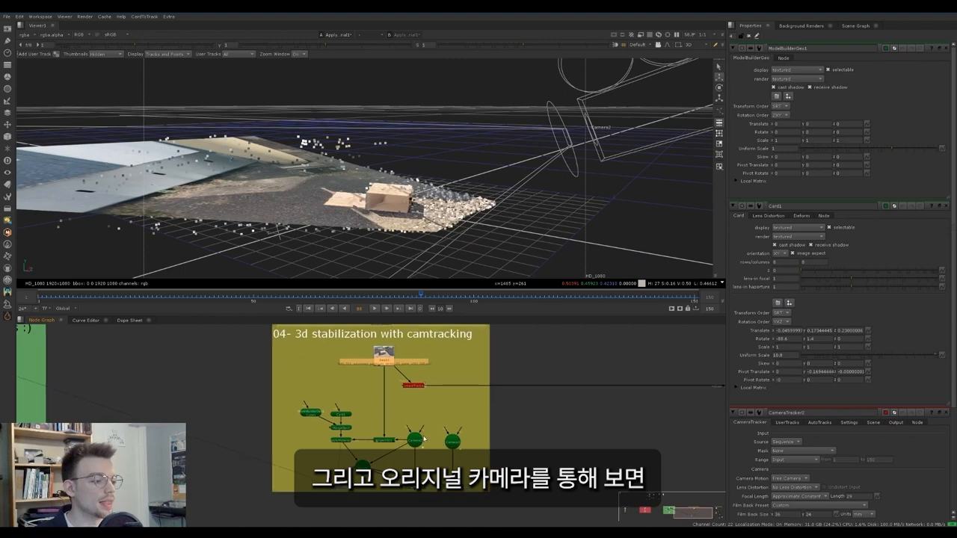
click(412, 490)
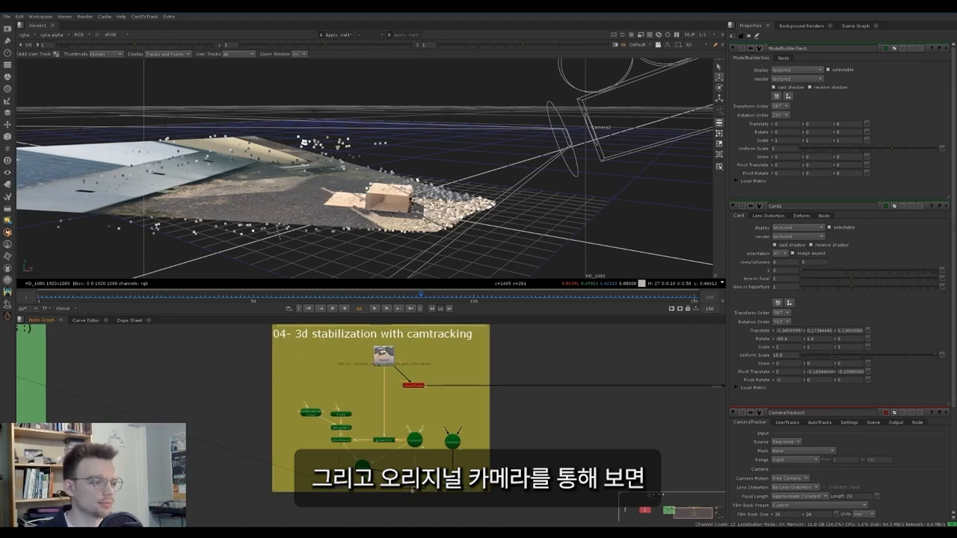
key(1)
click(138, 300)
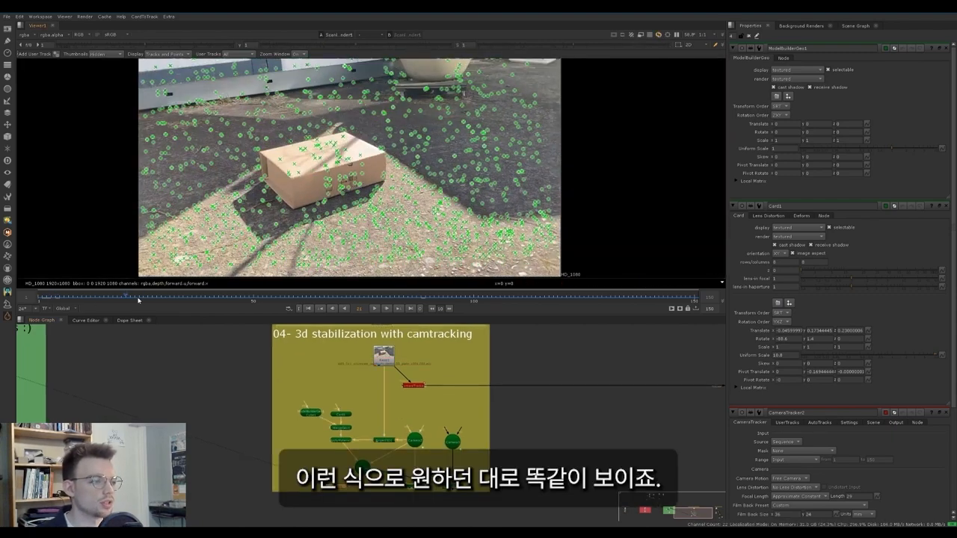
drag(138, 300, 448, 299)
ctrl+click(944, 50)
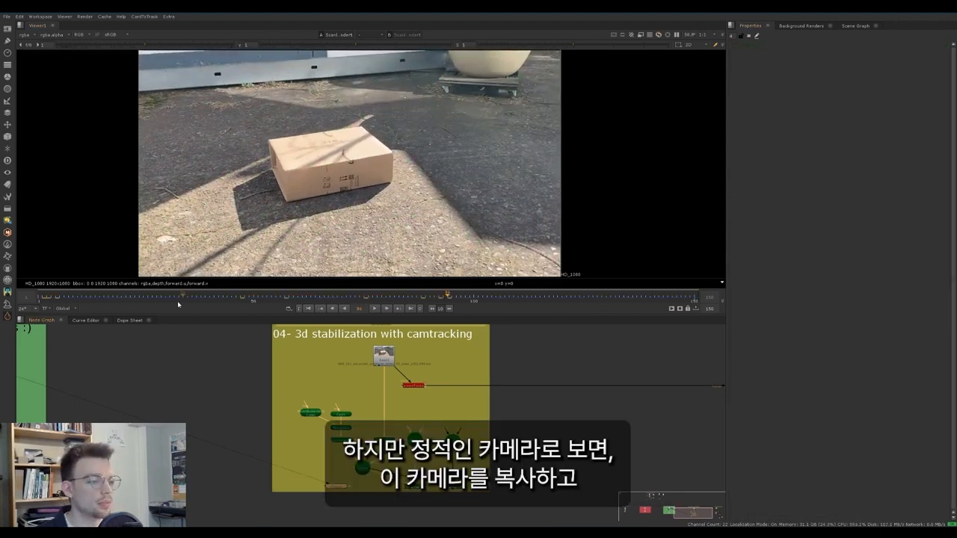
Go to frame 1, open the animated and static camera properties to compare their transforms, and close the animated camera's
click(43, 300)
drag(45, 301, 38, 301)
double_click(415, 439)
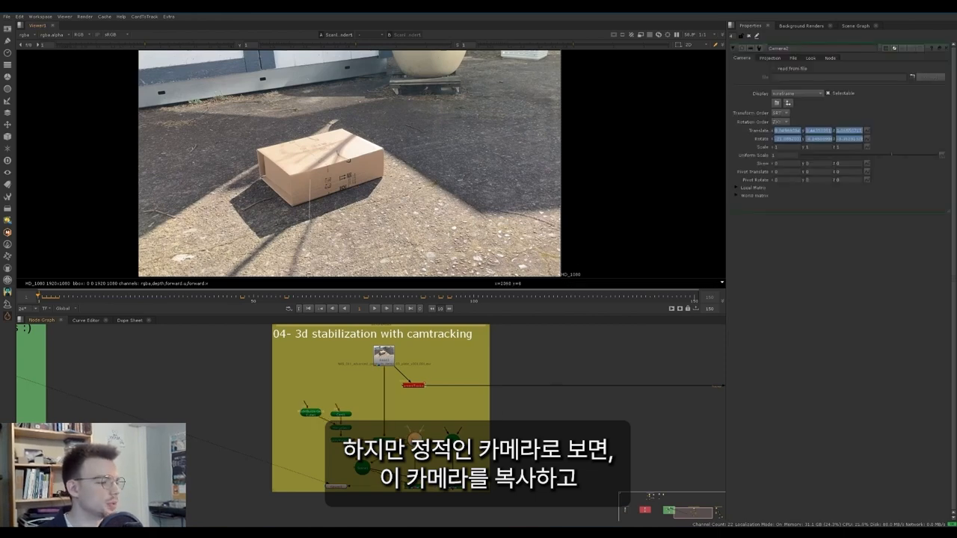
double_click(452, 440)
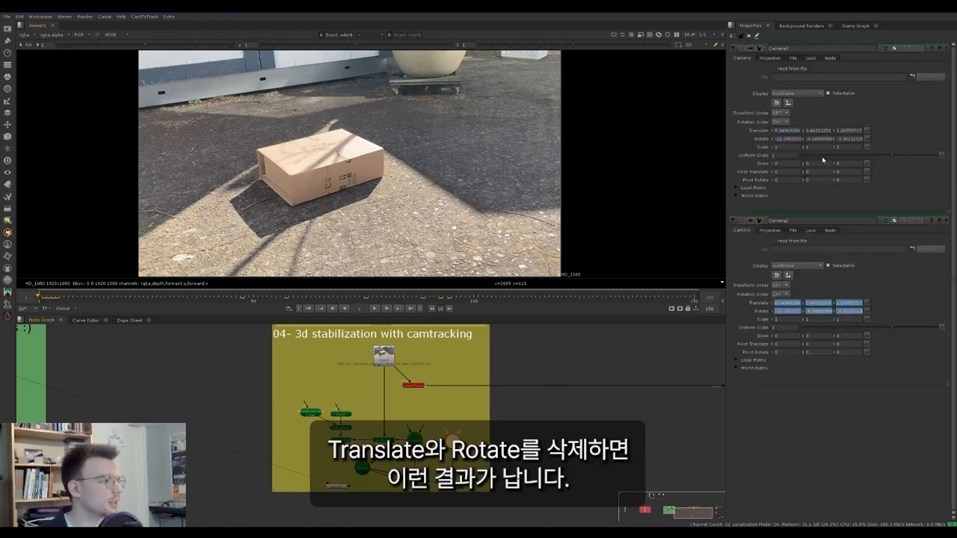
click(944, 222)
Play the 3D-stabilized box render seen through the static camera, and scrub it back to frame 51
click(392, 228)
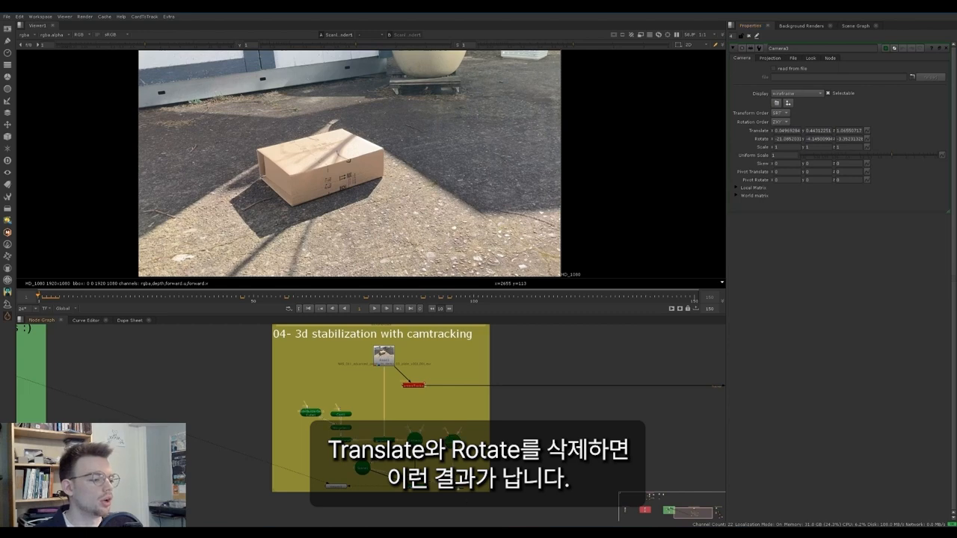
key(l)
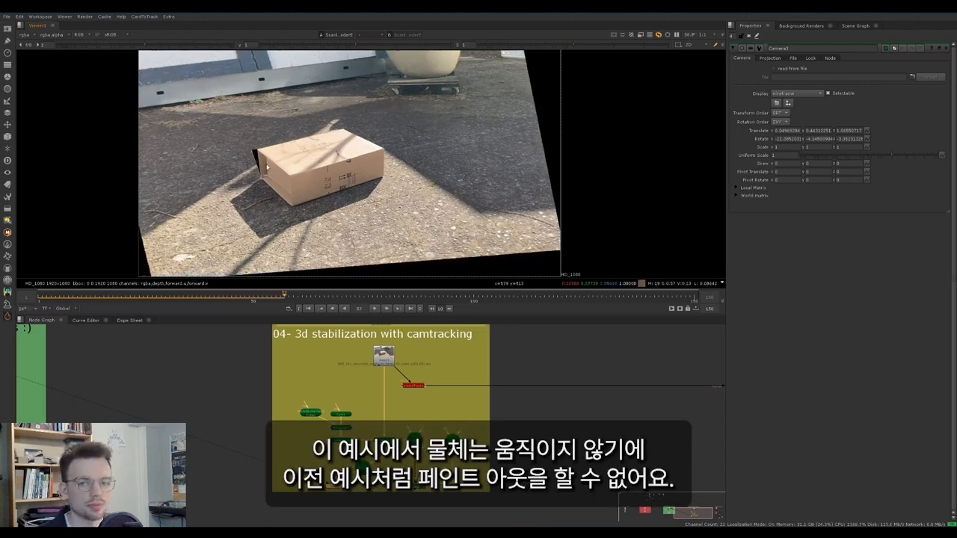
scroll(376, 404, down, 3)
middle_drag(123, 367, 240, 379)
scroll(373, 389, up, 3)
middle_drag(372, 385, 360, 374)
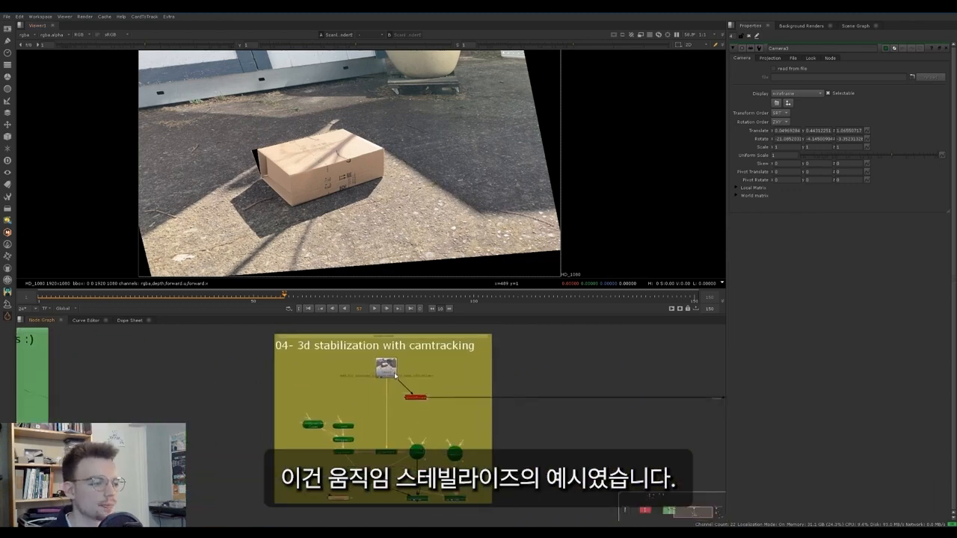
drag(454, 296, 258, 283)
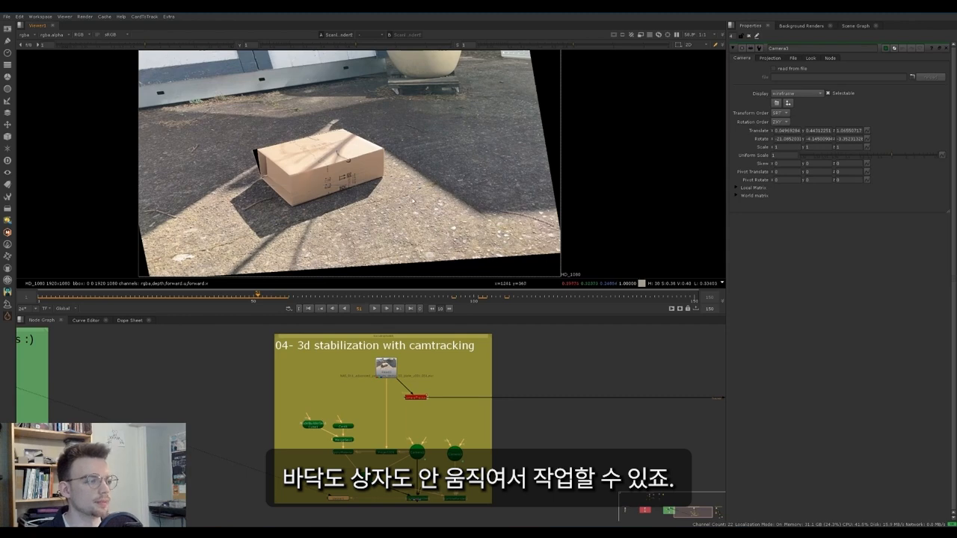
Scrub the 3D-stabilized box render back to frame 1 and through its frames, checking how the background and pot move
drag(255, 296, 37, 296)
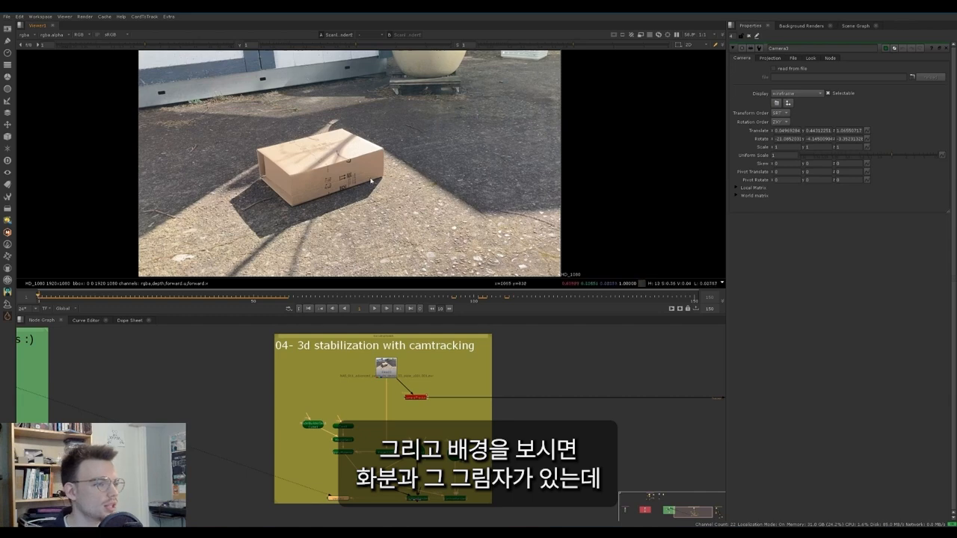
middle_drag(137, 242, 133, 247)
drag(47, 293, 292, 278)
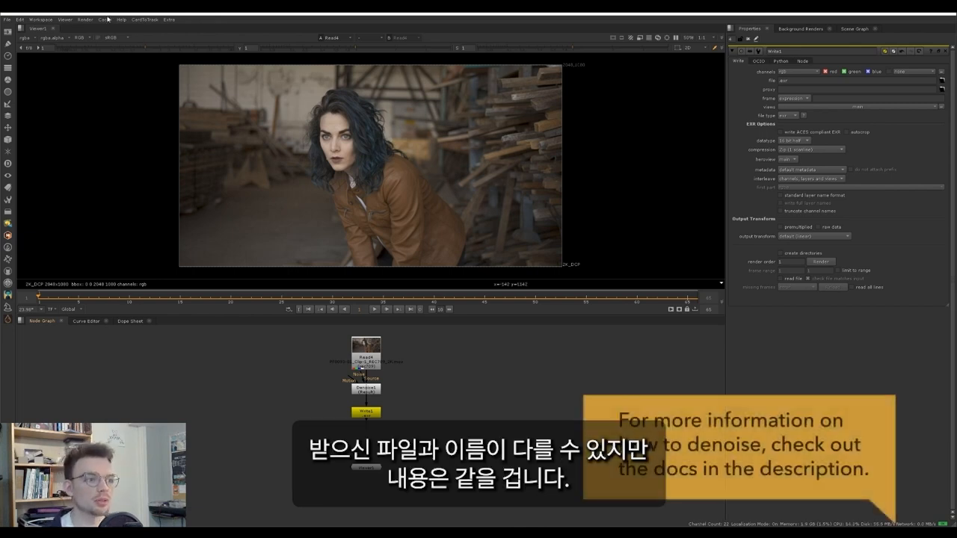
Open the source clip's Read node properties to inspect the footage settings alongside the Write node's
double_click(366, 357)
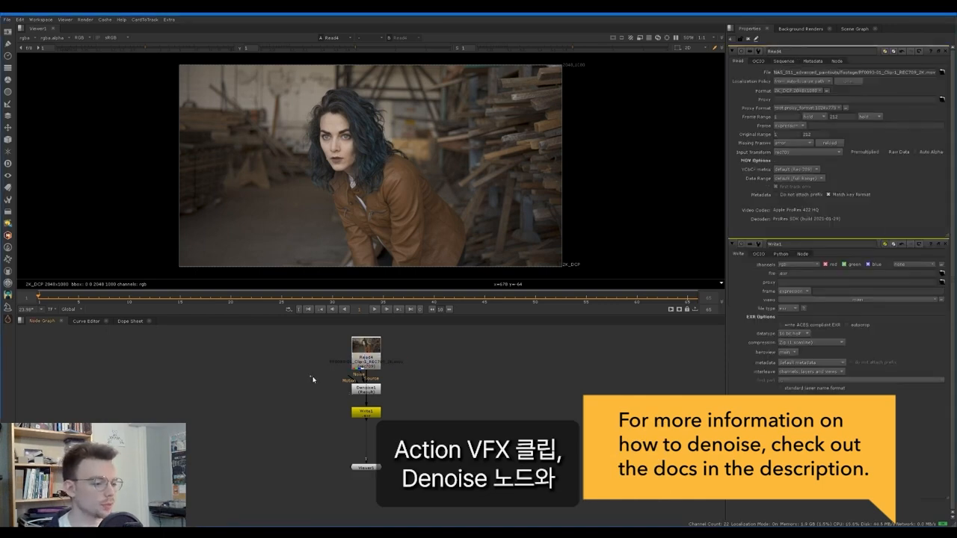
click(367, 412)
click(177, 365)
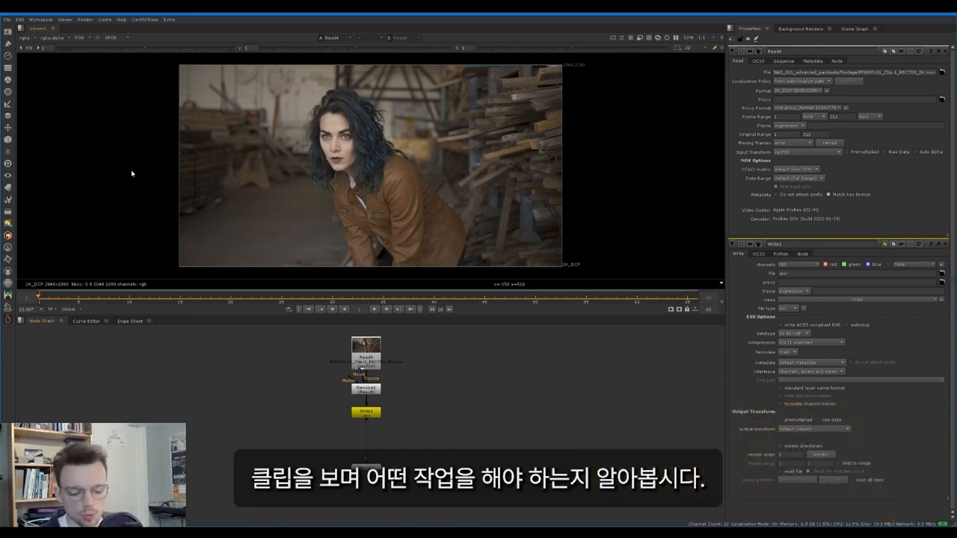
Play and scrub the clip of the woman to find frames where the background hidden behind her is revealed
key(l)
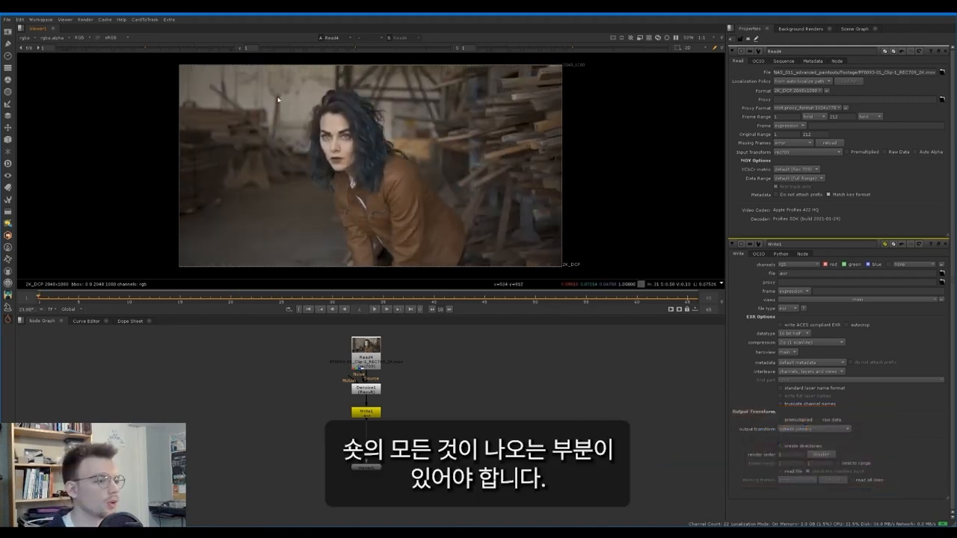
click(314, 294)
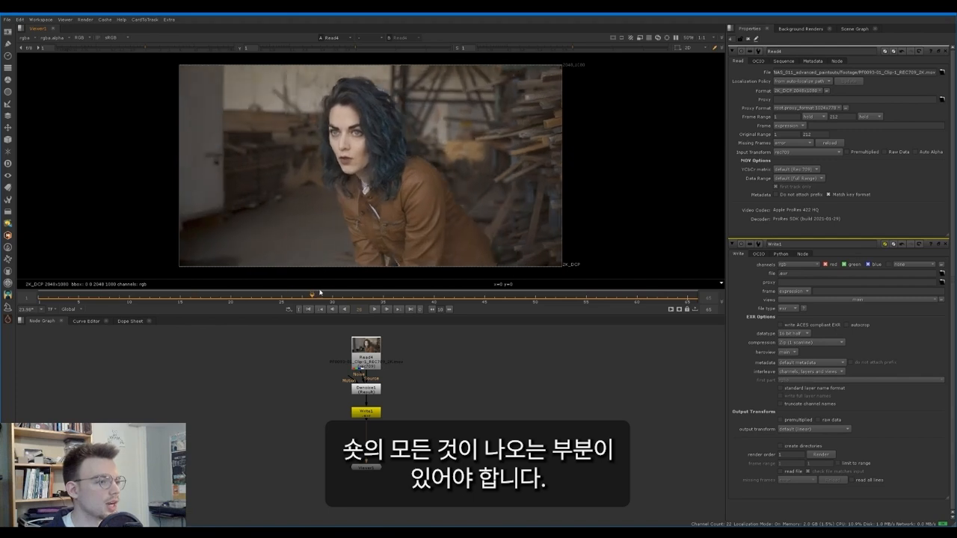
drag(320, 292, 36, 293)
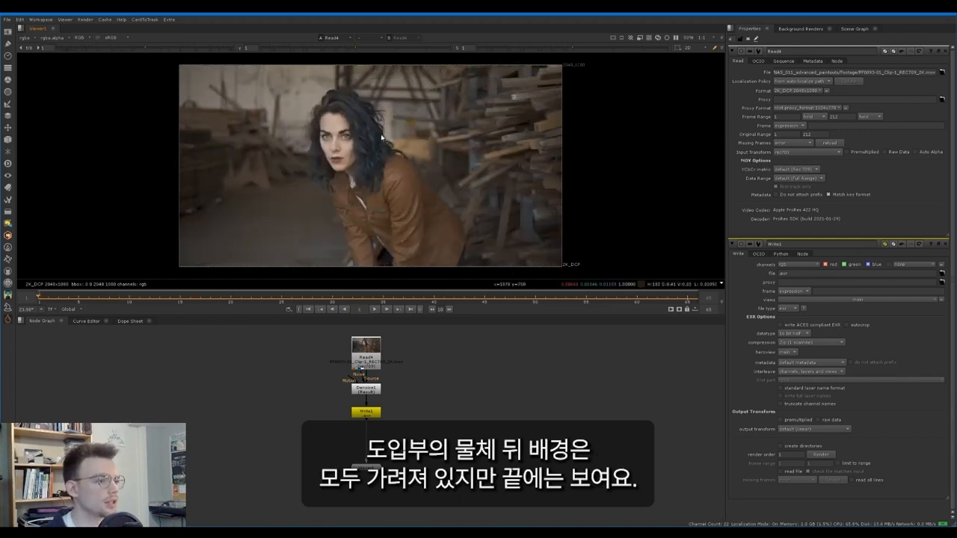
drag(585, 297, 687, 297)
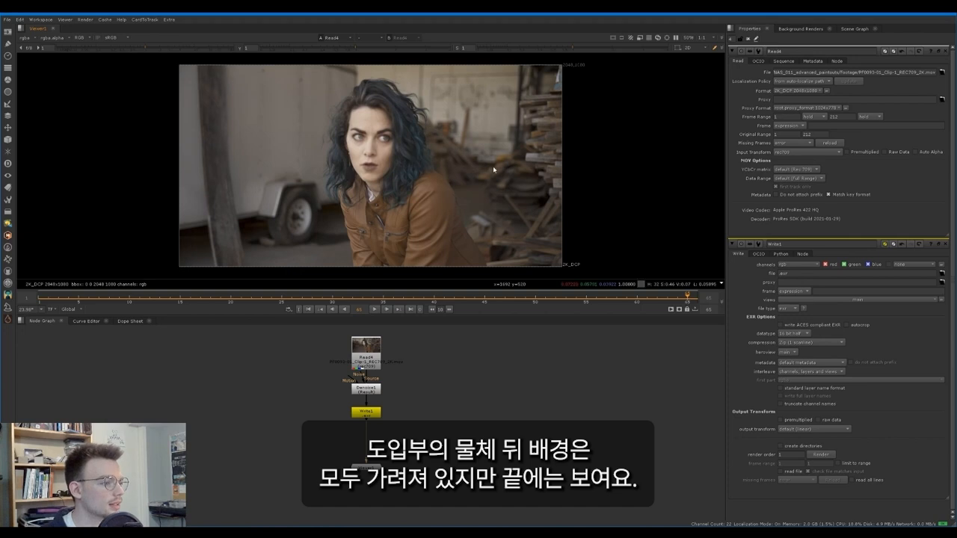
ctrl+shift+drag(457, 136, 501, 181)
click(614, 296)
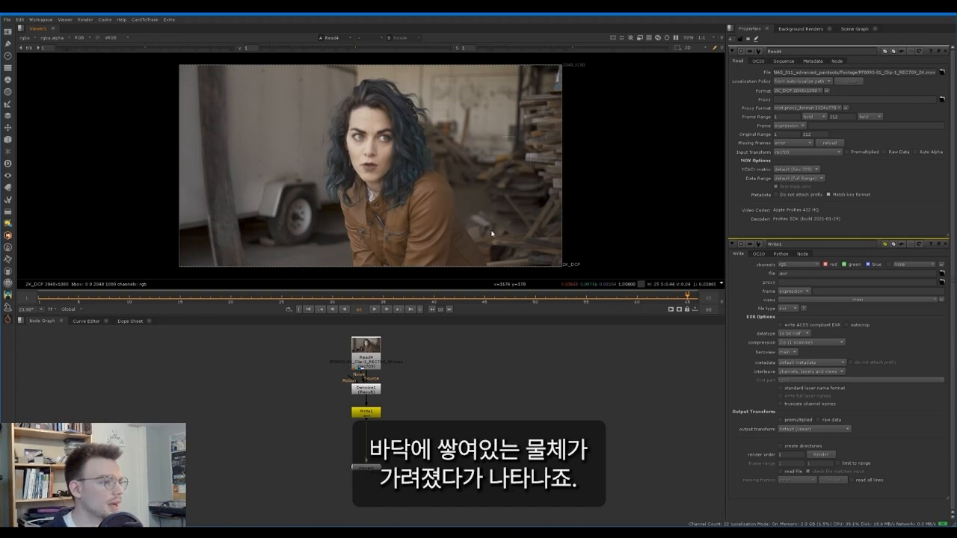
drag(299, 299, 677, 267)
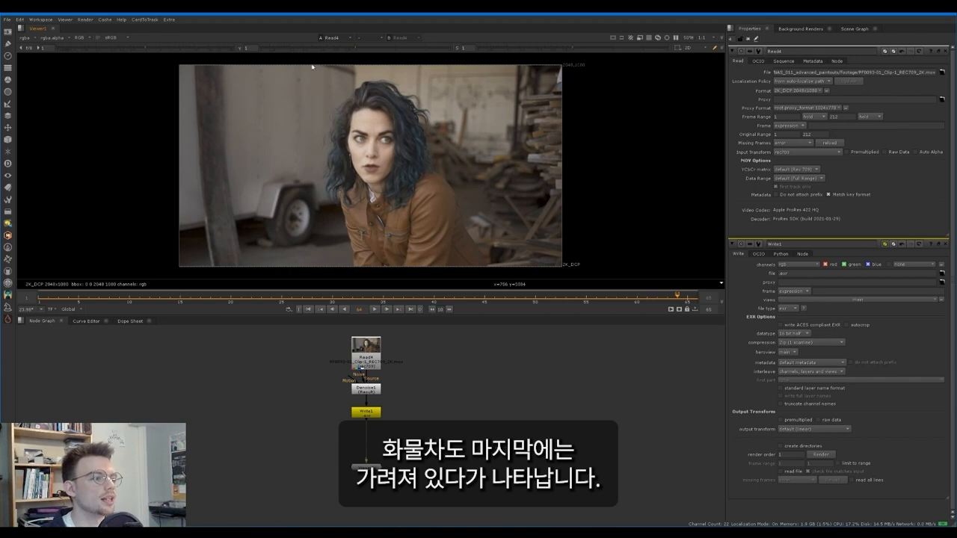
drag(444, 299, 413, 299)
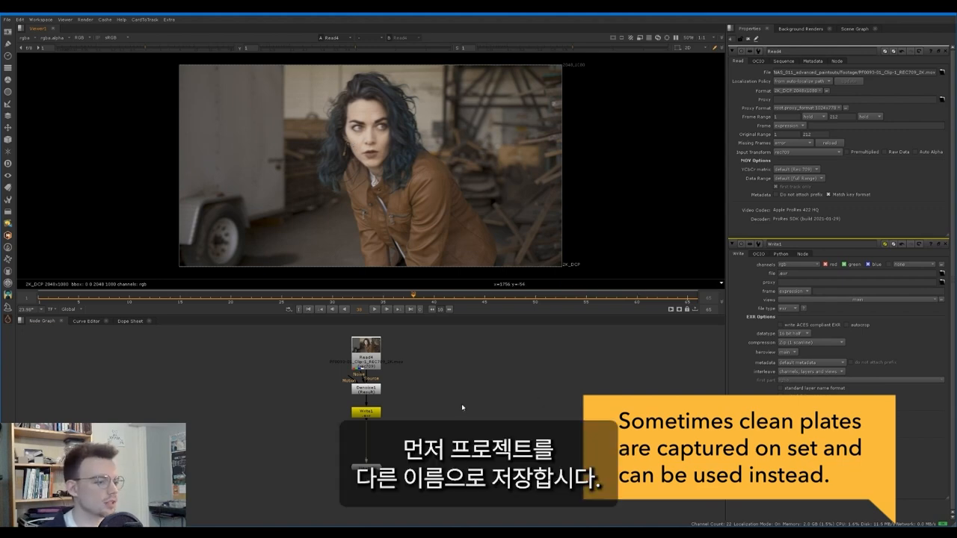
Save the script under a new name, NAS_011_advanced_paintouts_comp_v001.nk, overwriting the existing file
key(ctrl+shift+s)
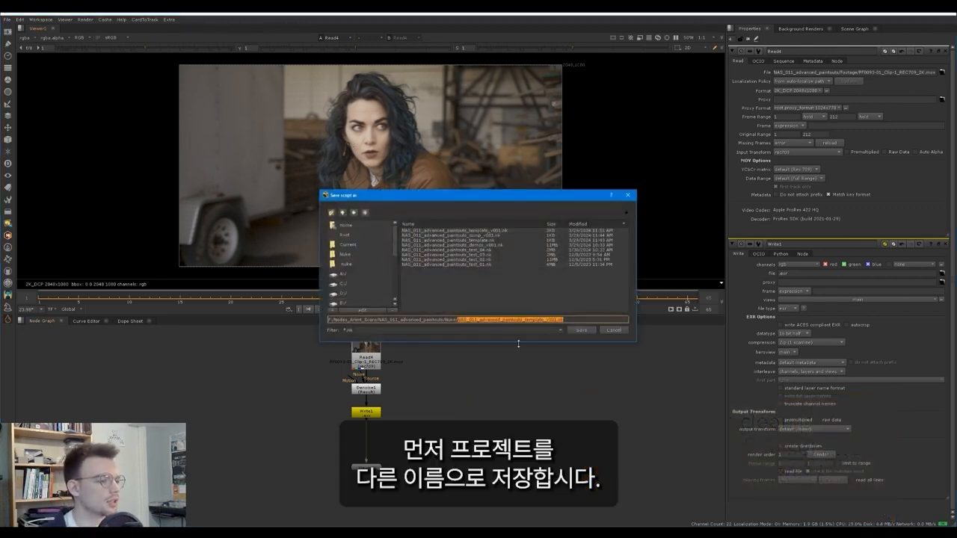
click(541, 321)
mouse_move(525, 320)
mouse_down()
mouse_move(551, 319)
mouse_move(543, 320)
mouse_up()
text(comp)
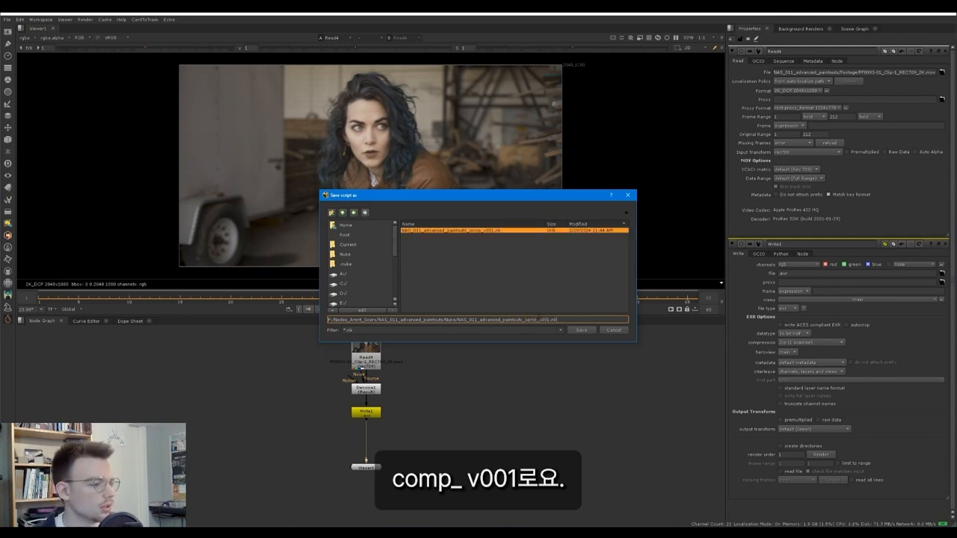
click(572, 333)
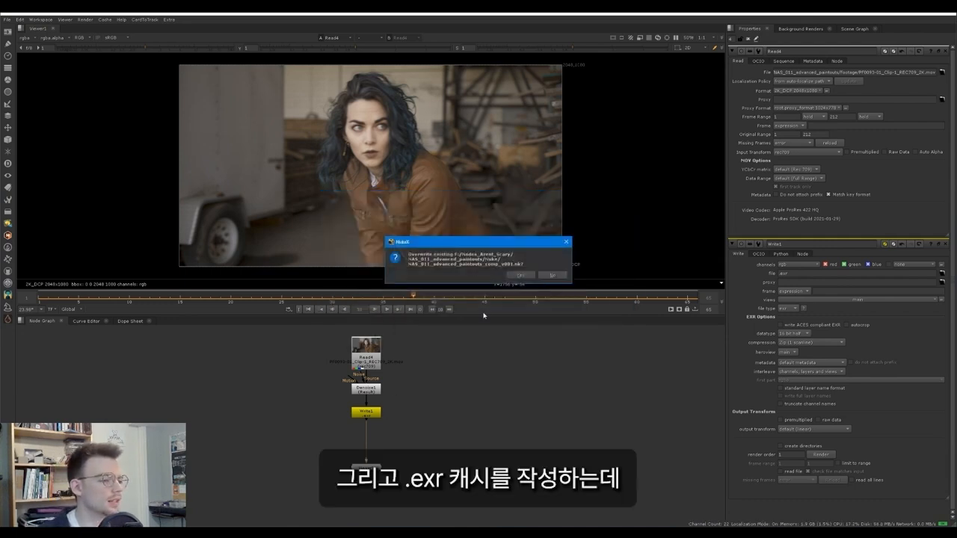
Set the Write node's output to an EXR sequence whose file name ends in comp_v001_plate_denoised_v001.###.exr
double_click(372, 413)
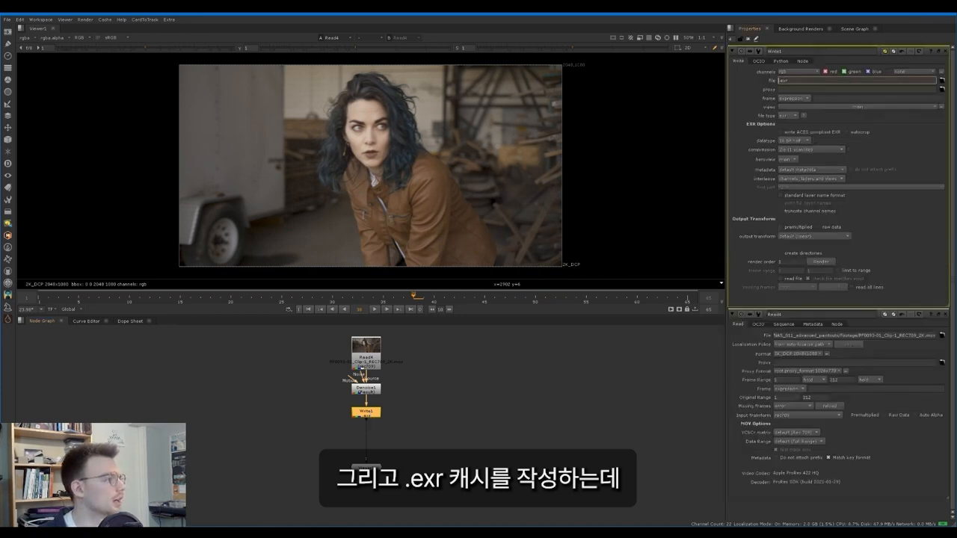
click(941, 80)
drag(405, 199, 524, 302)
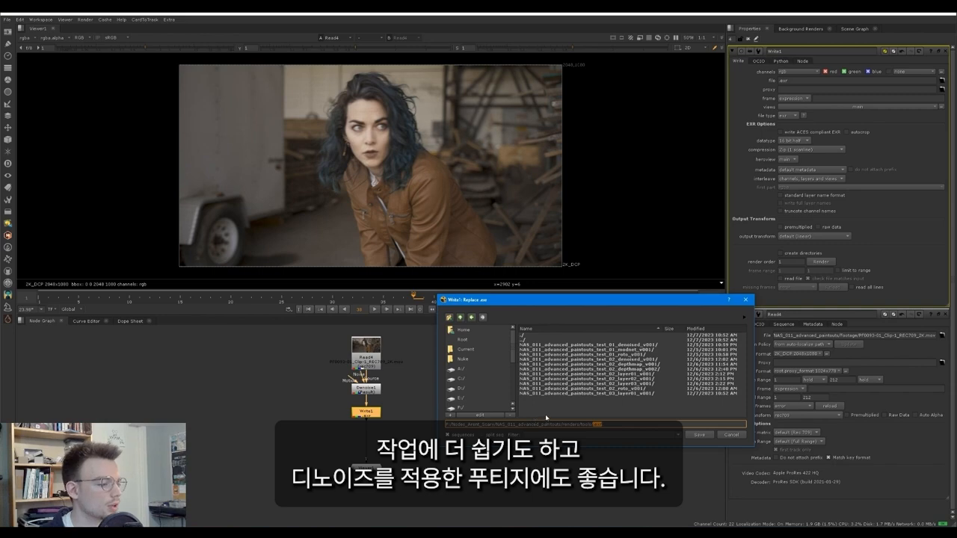
key(ctrl+v)
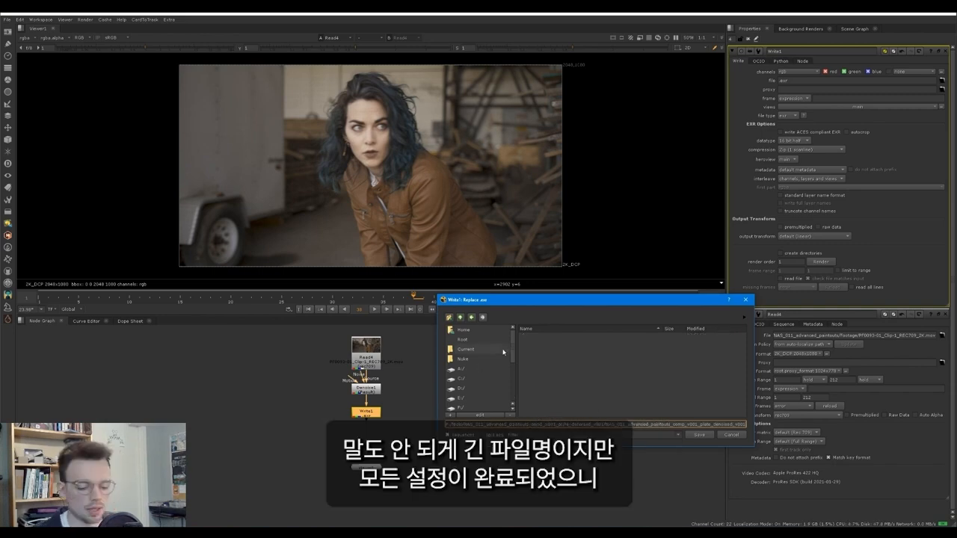
text(.###)
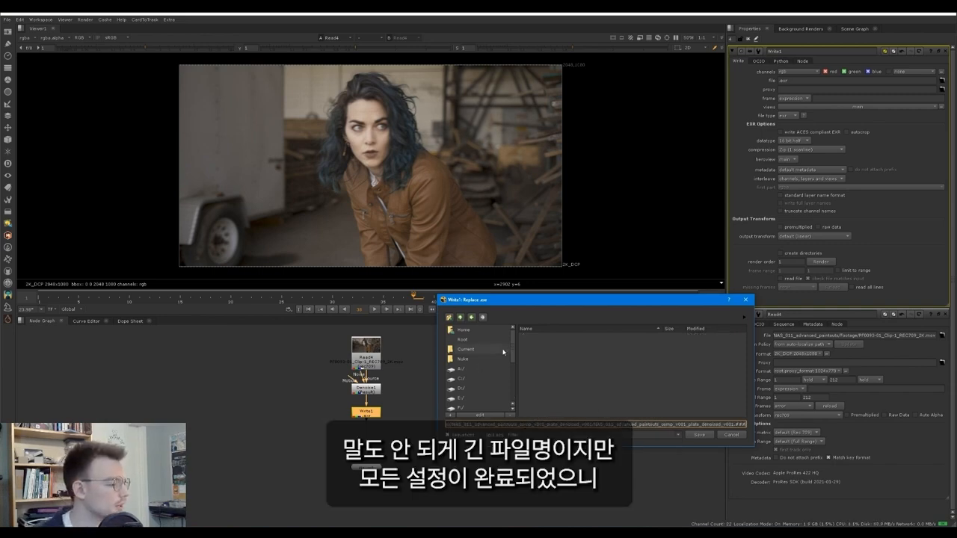
text(.exr)
key(Return)
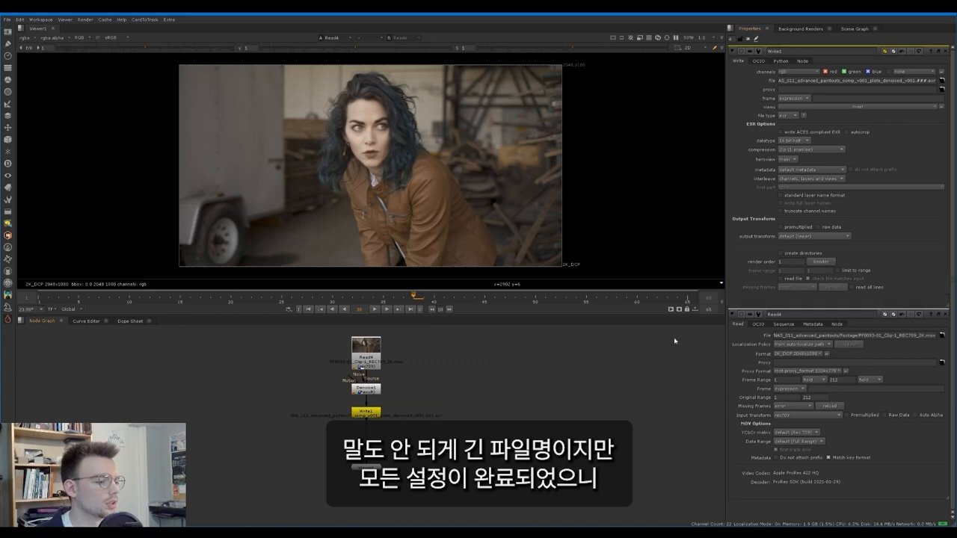
Render the denoised plate from the Write node for frames 1 to 65
click(820, 261)
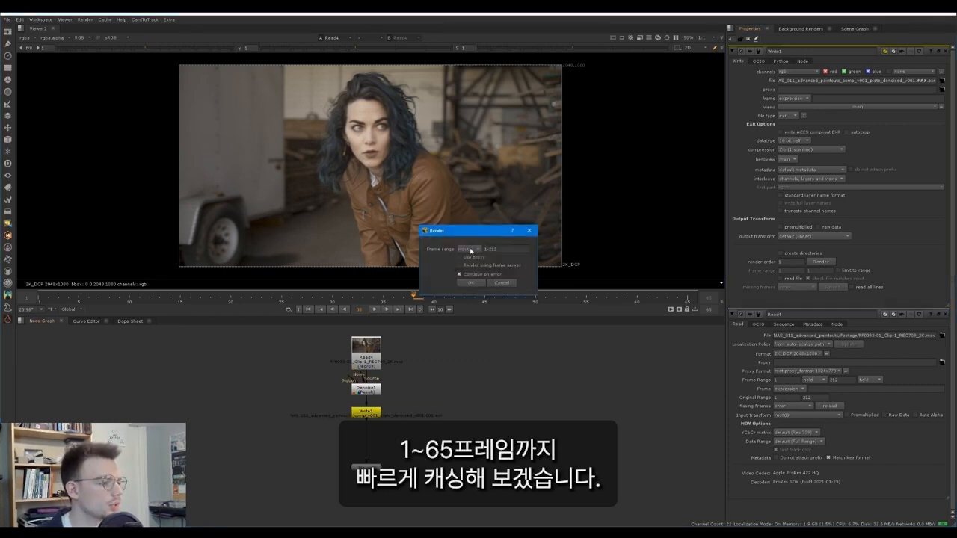
drag(504, 250, 487, 250)
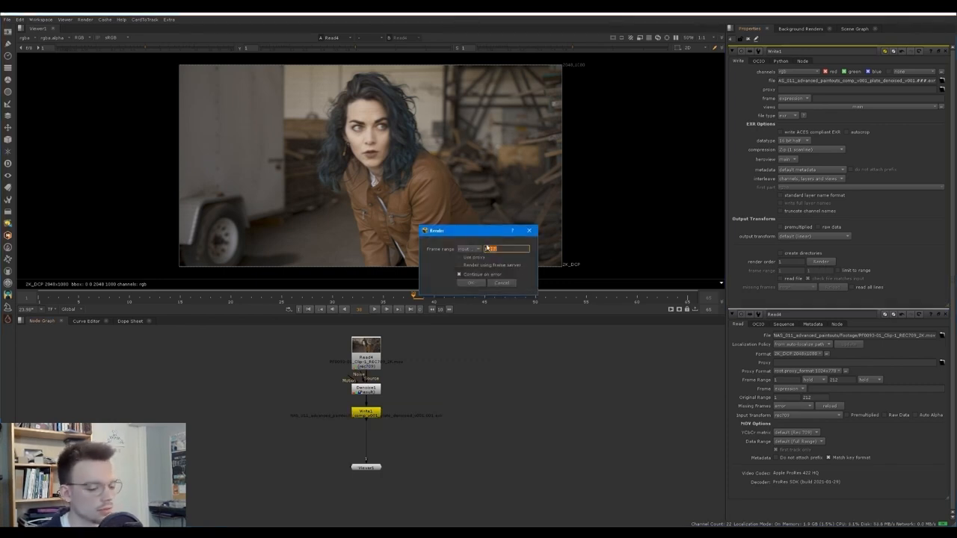
key(Return)
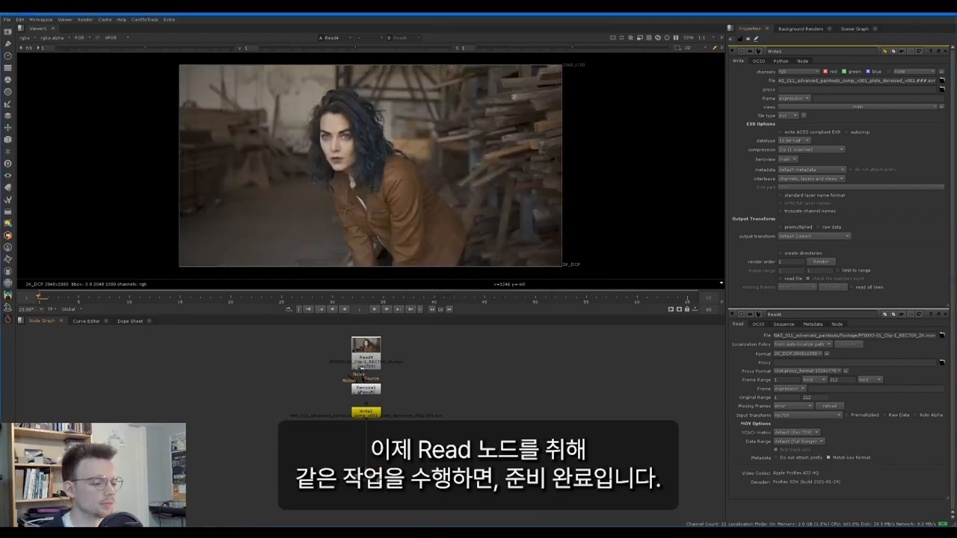
Load the rendered denoised EXR sequence in a new Read node and view it
key(r)
key(Return)
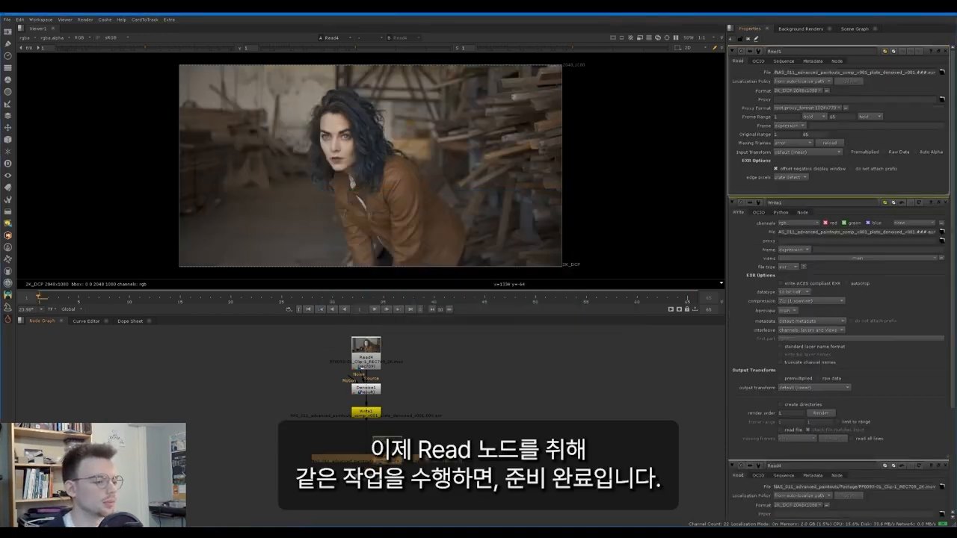
key(1)
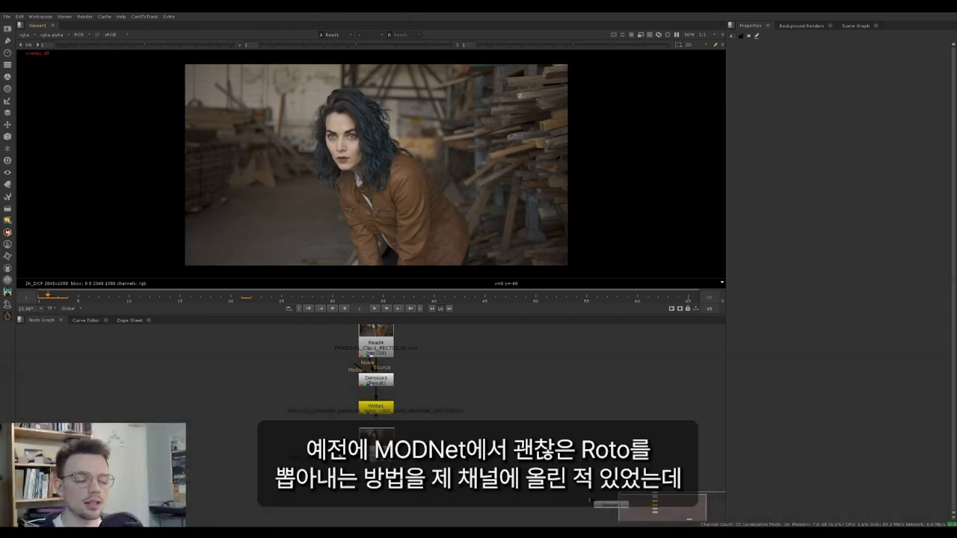
Add the MODNet segmentation node from Cattery after the denoised plate's Read node
middle_drag(590, 500, 576, 485)
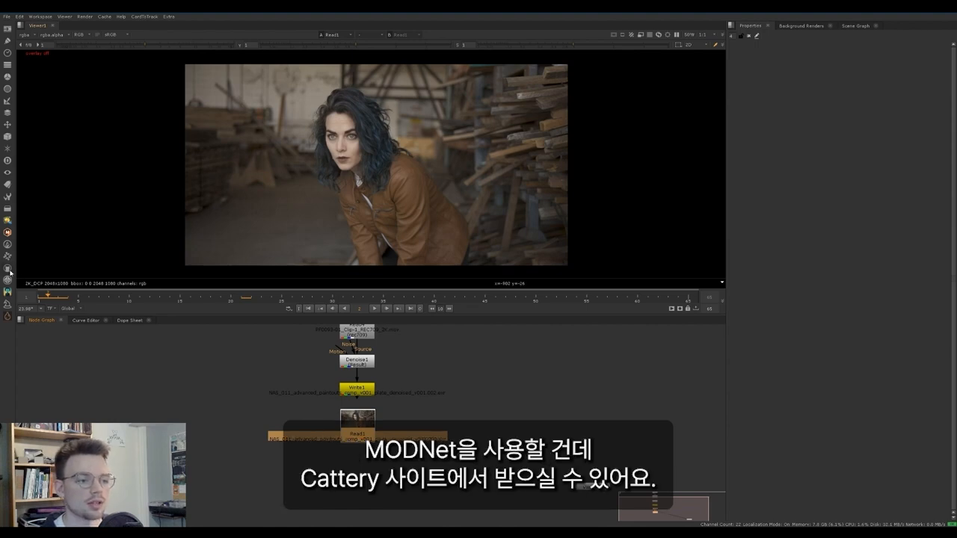
click(7, 269)
mouse_move(58, 296)
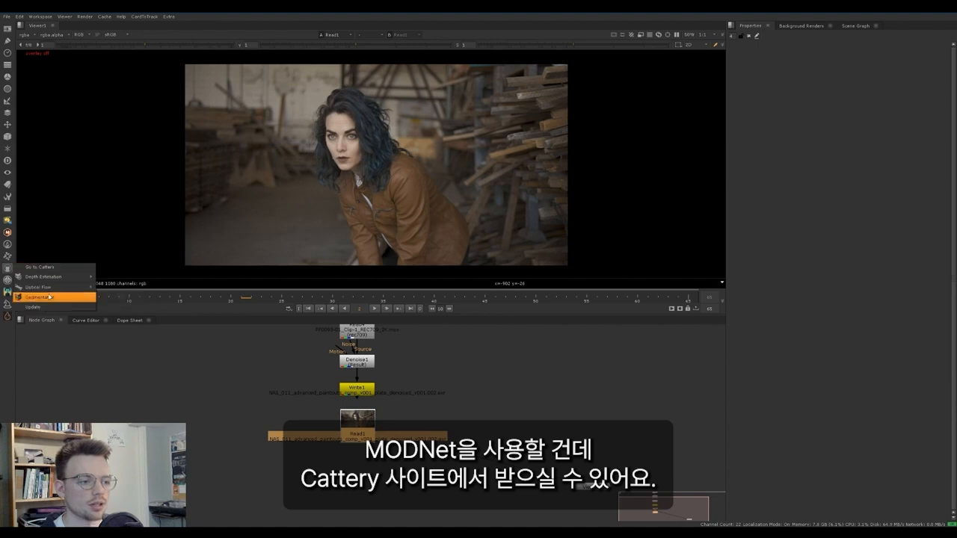
click(132, 313)
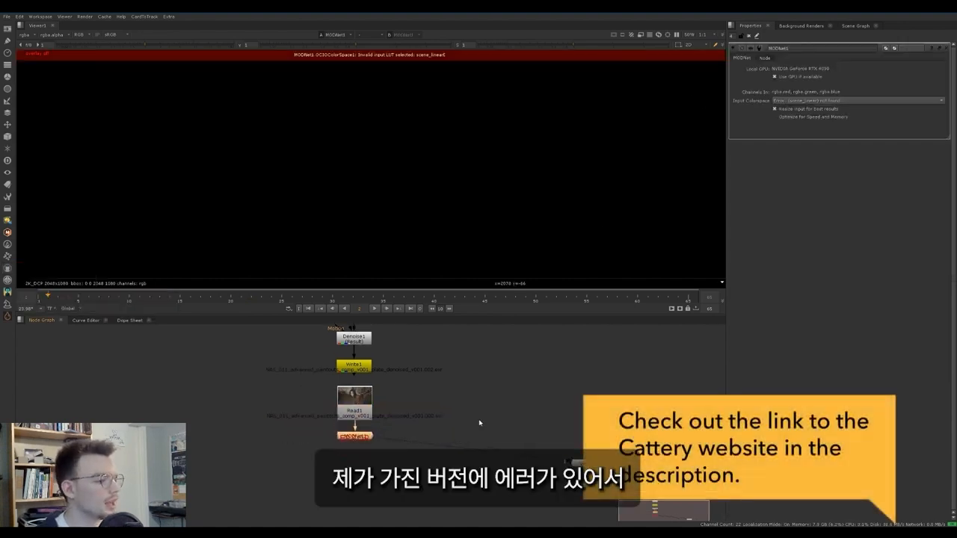
In the project settings, switch the OCIO config to an ACES one and back to nuke-default, and close all properties
key(s)
click(786, 84)
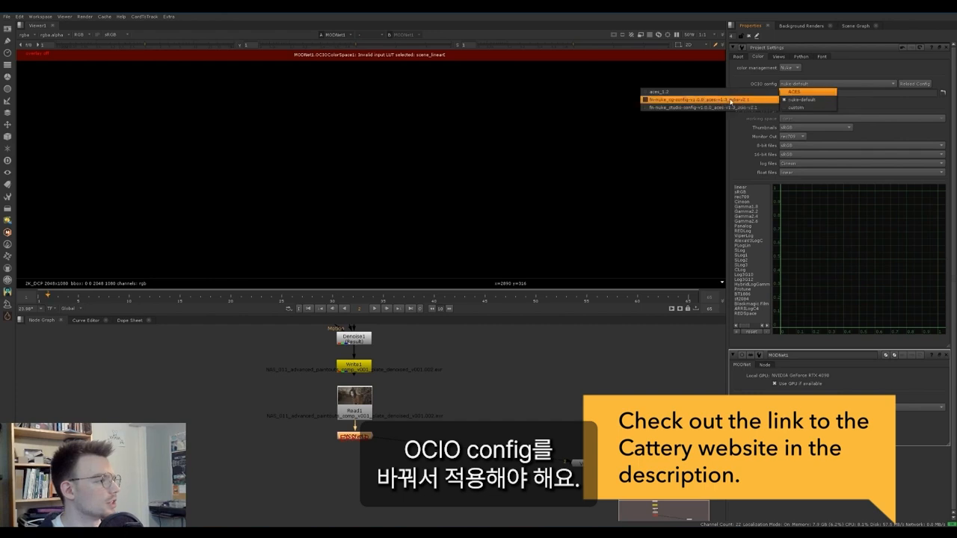
click(760, 94)
click(795, 83)
click(804, 99)
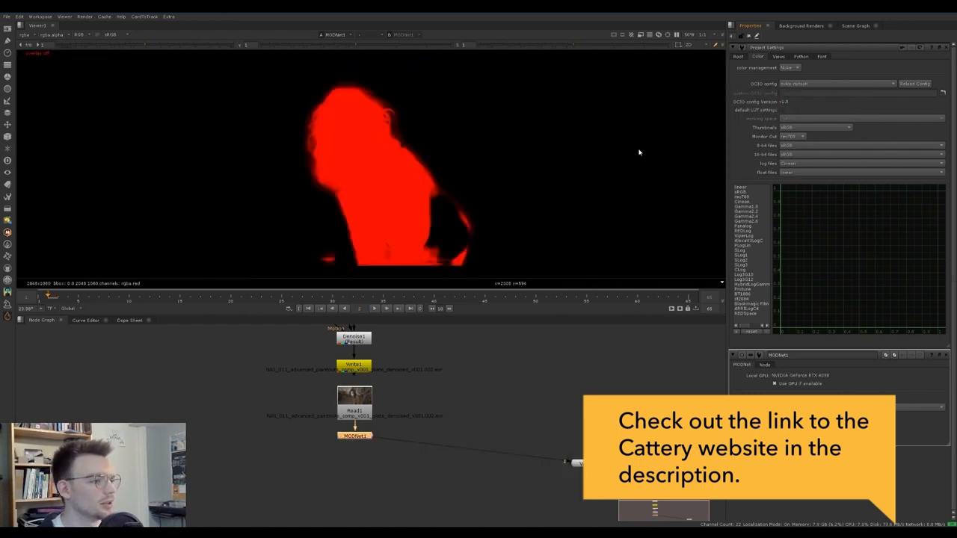
click(796, 83)
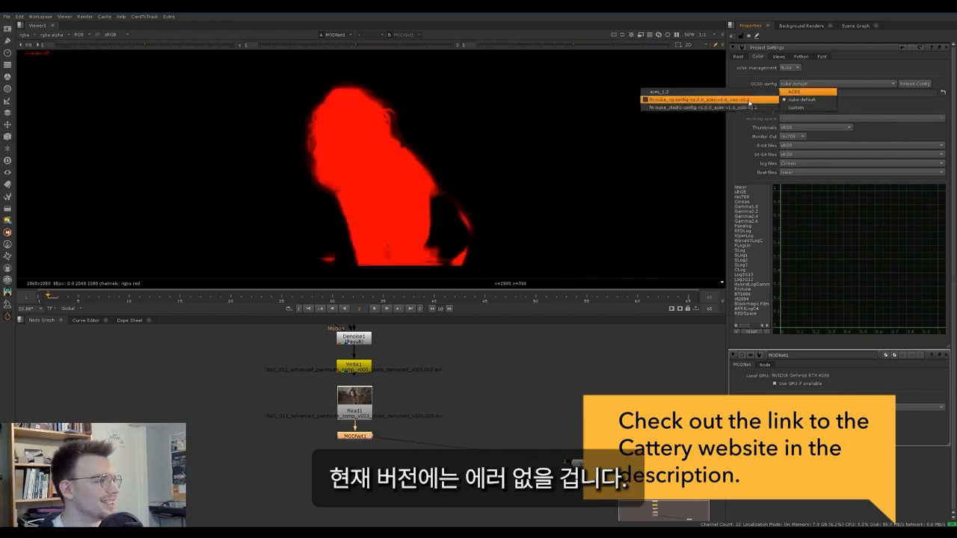
click(791, 99)
ctrl+click(946, 48)
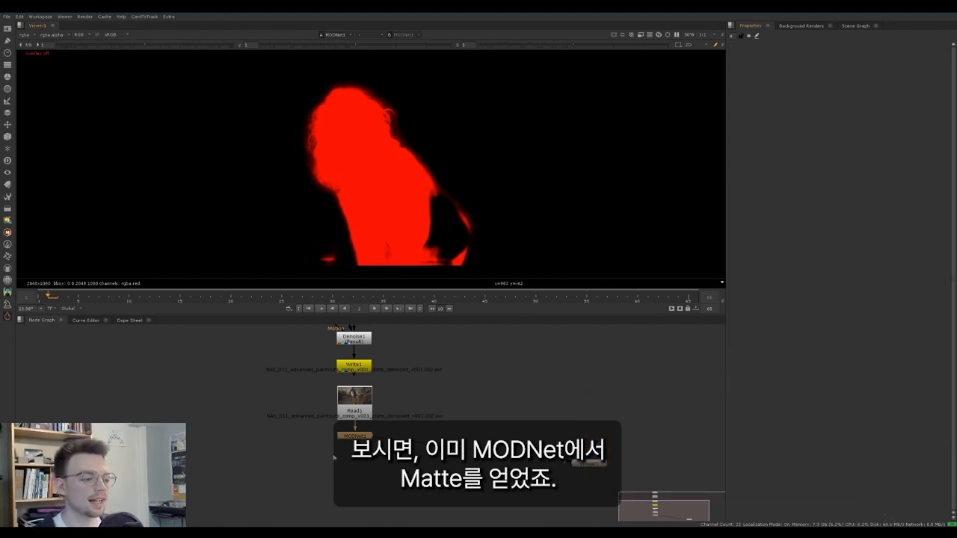
Compare the denoised plate with the MODNet matte by toggling the viewer between the two nodes
click(354, 411)
key(2)
key(1)
key(2)
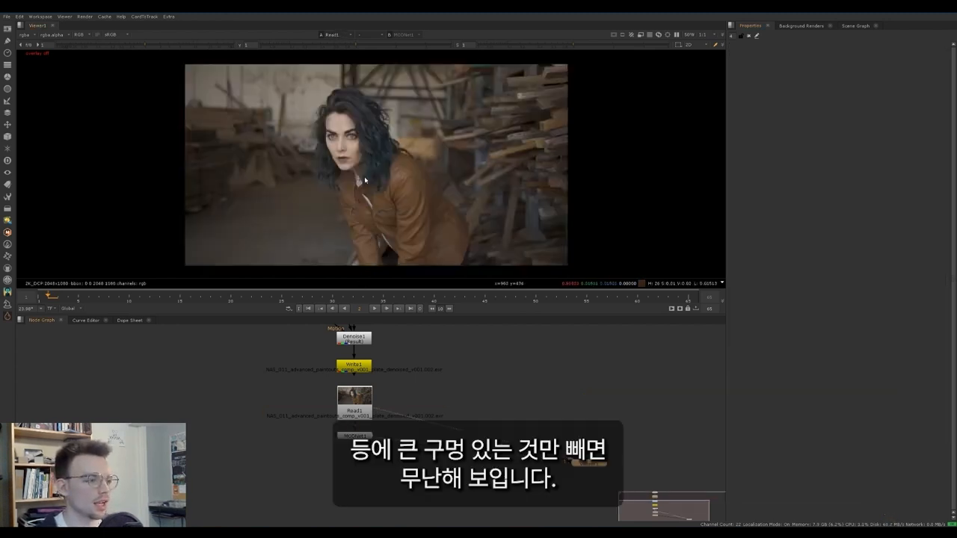
key(1)
key(2)
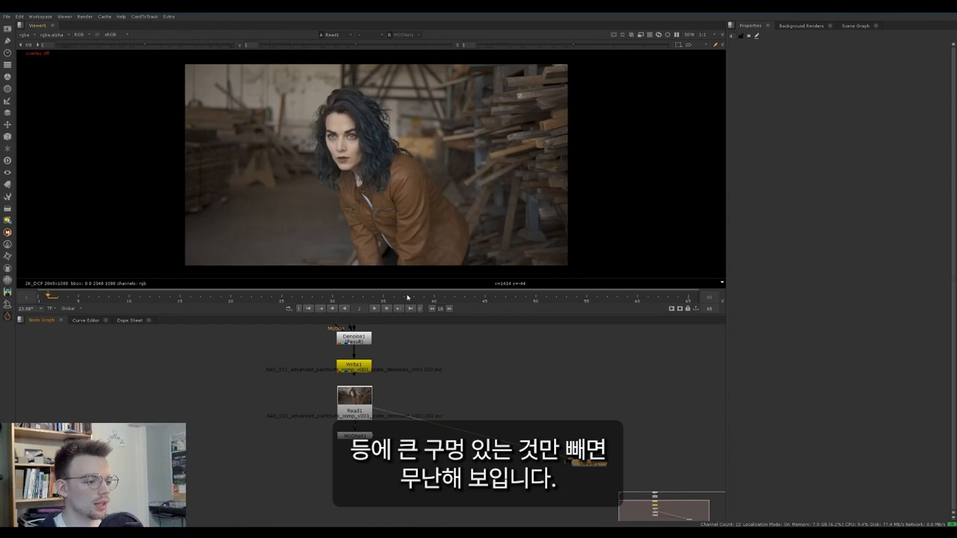
key(1)
key(2)
key(1)
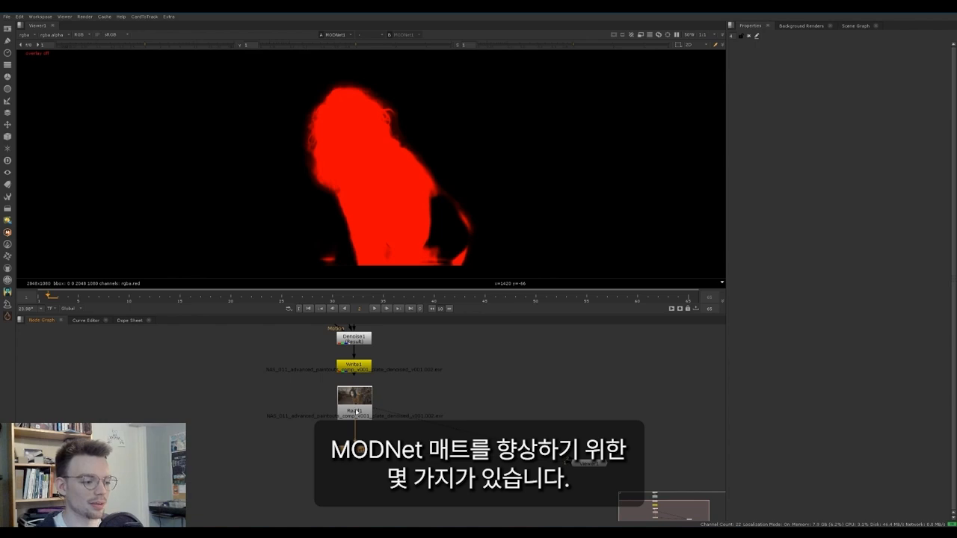
Insert a Clamp node between the denoised plate's Read node and MODNet, and compare the plate with the matte in the viewer
key(Tab)
text(clamp)
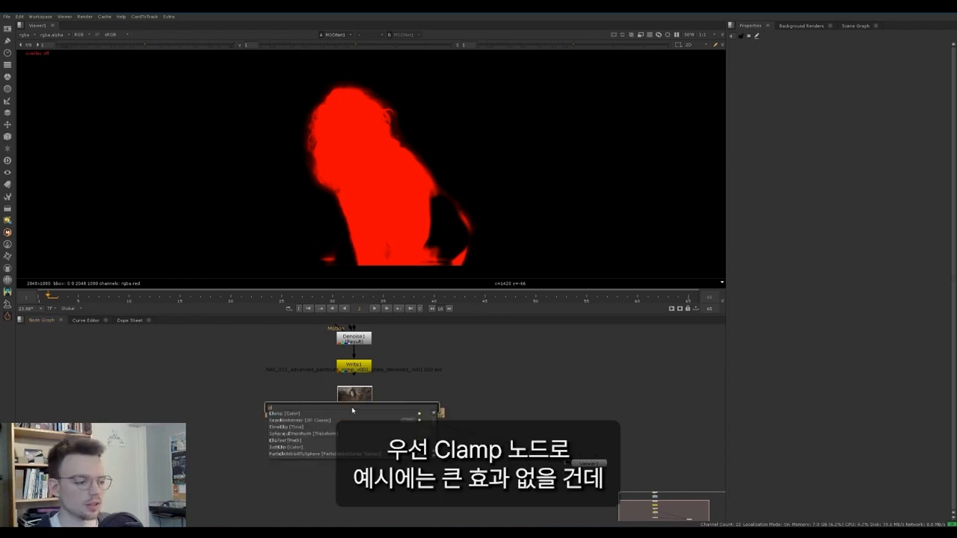
key(Return)
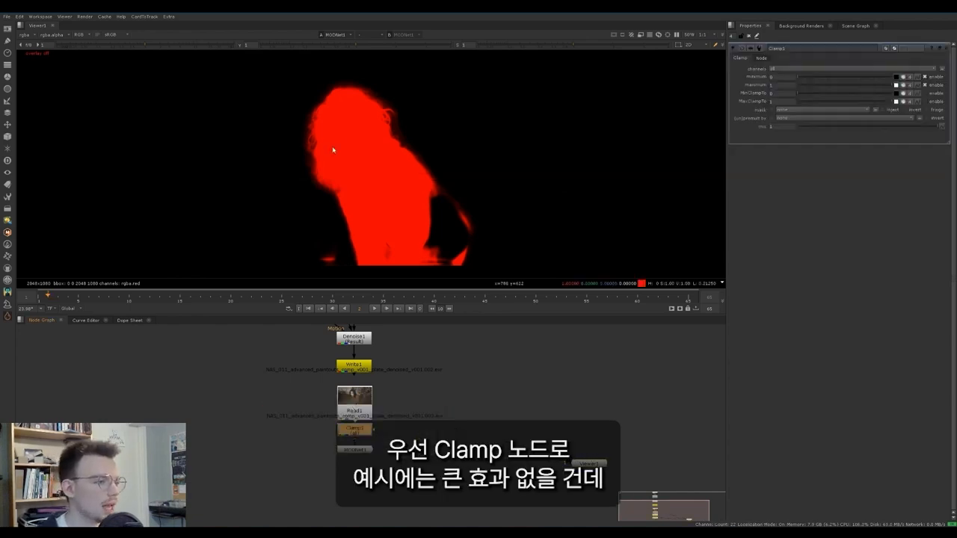
key(1)
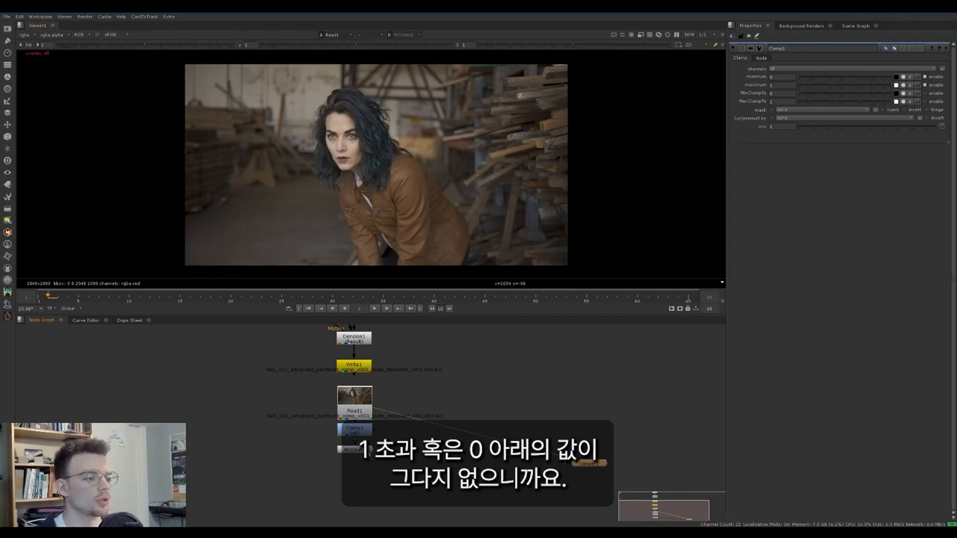
key(1)
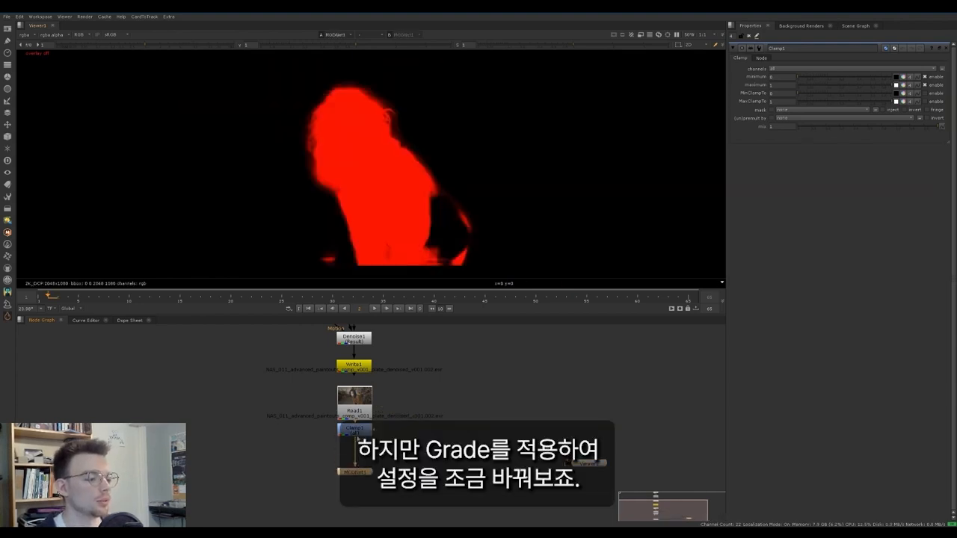
Add a Grade node before the Clamp with white clamp enabled, and raise its gamma to 1.5
key(g)
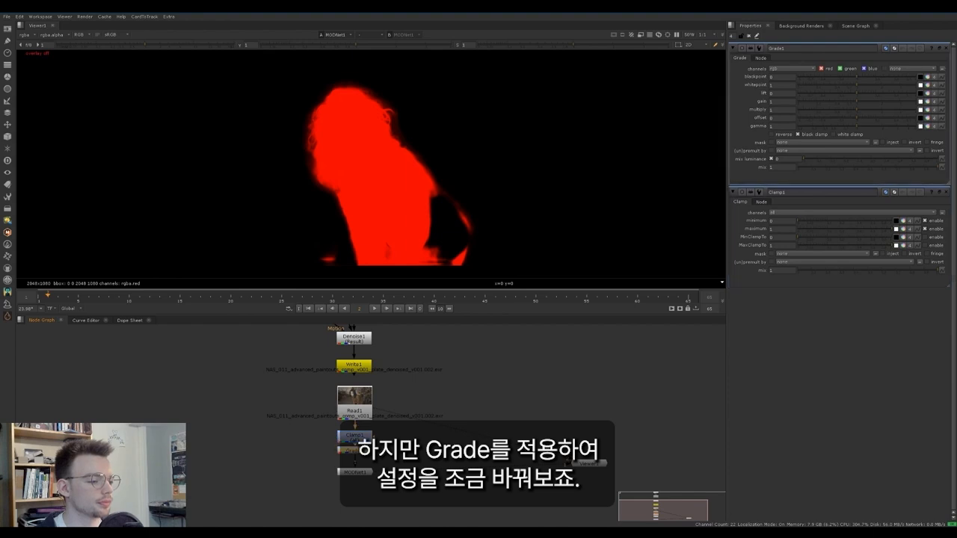
click(856, 135)
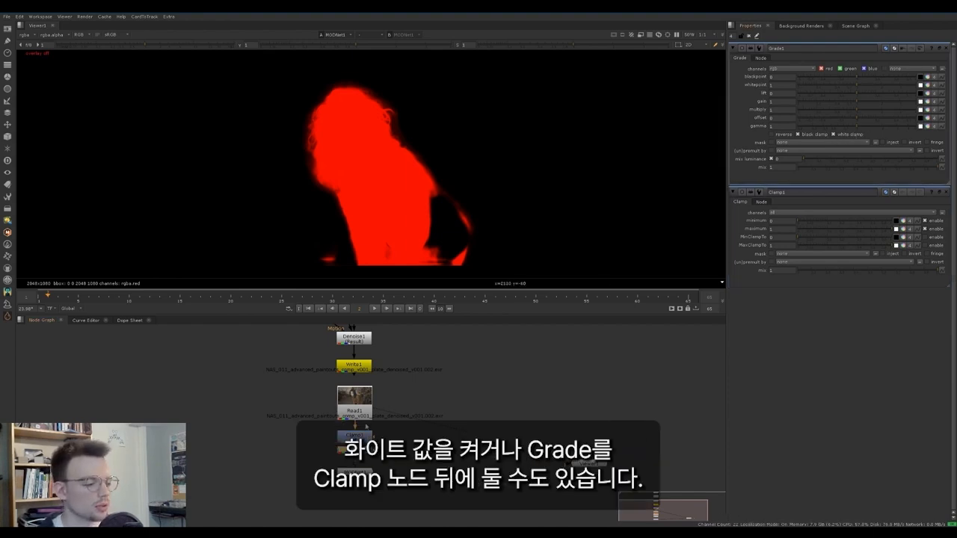
mouse_move(354, 451)
mouse_down()
mouse_move(298, 431)
mouse_move(350, 454)
mouse_up()
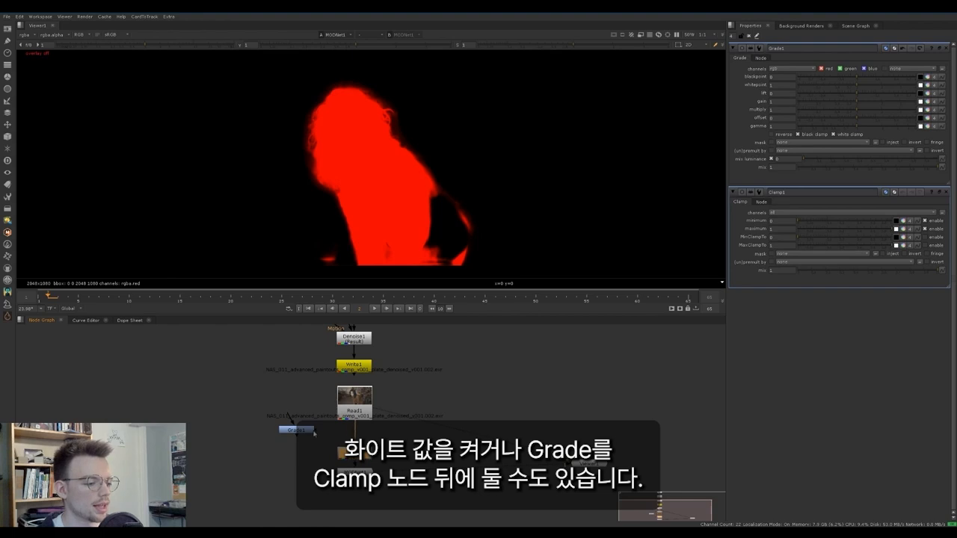
drag(298, 431, 355, 434)
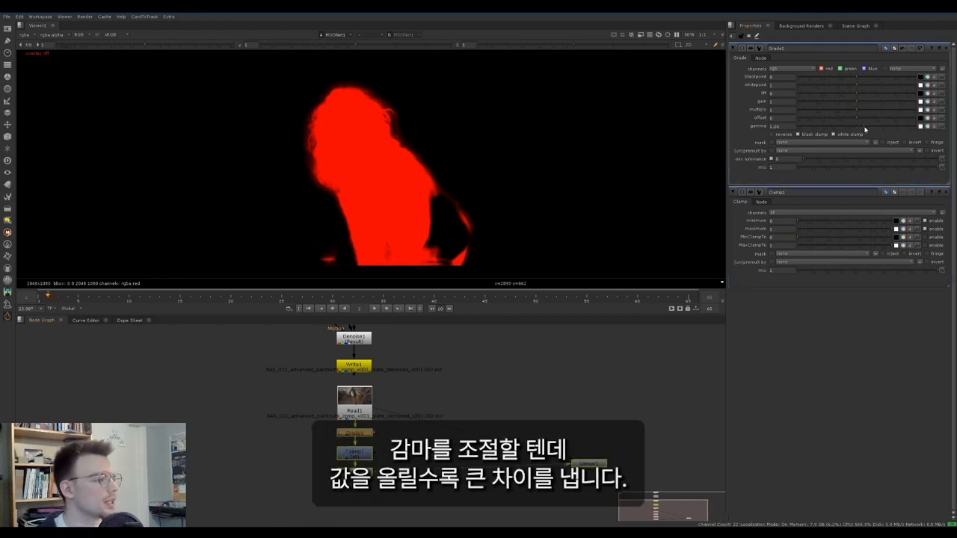
click(865, 130)
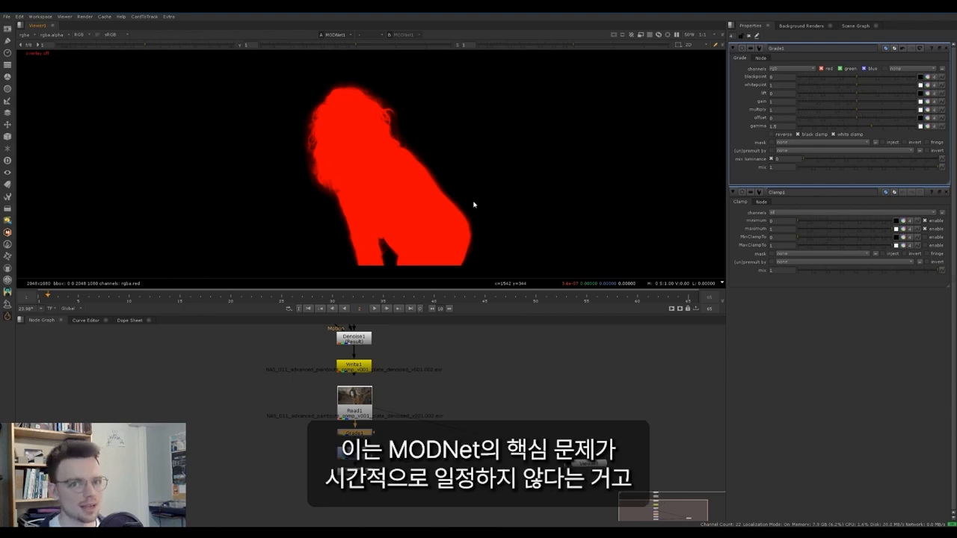
Play through the matte and lower the viewer gamma to inspect it for holes, then reset the viewer gamma
key(l)
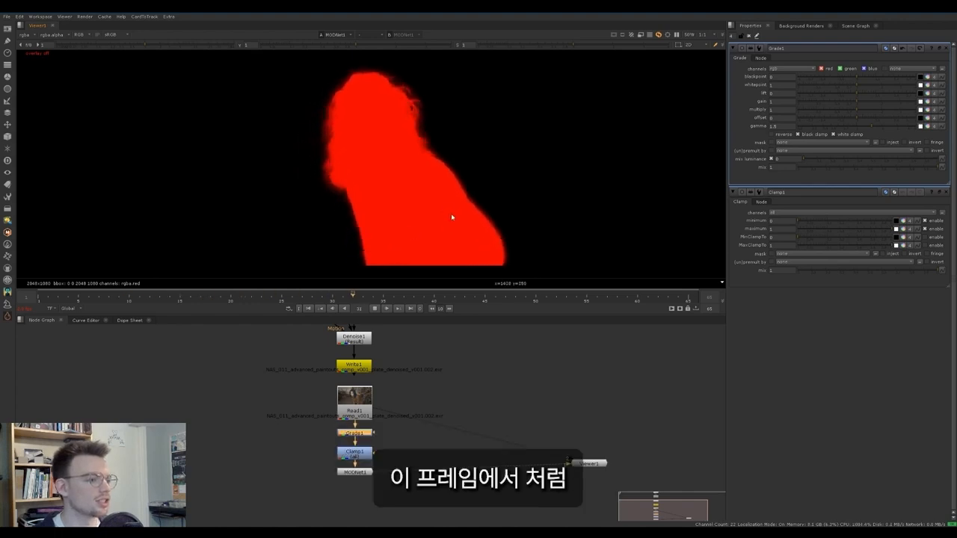
key(k)
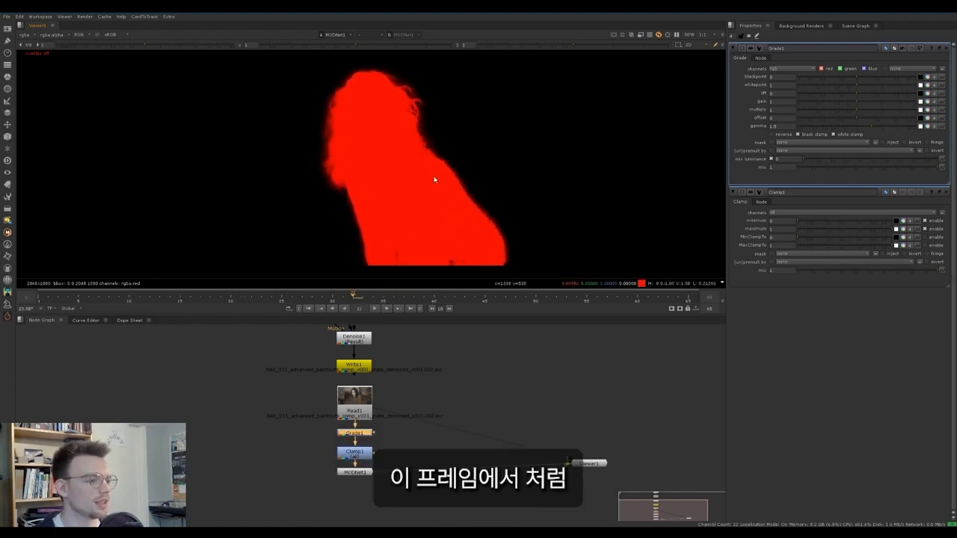
drag(371, 46, 274, 47)
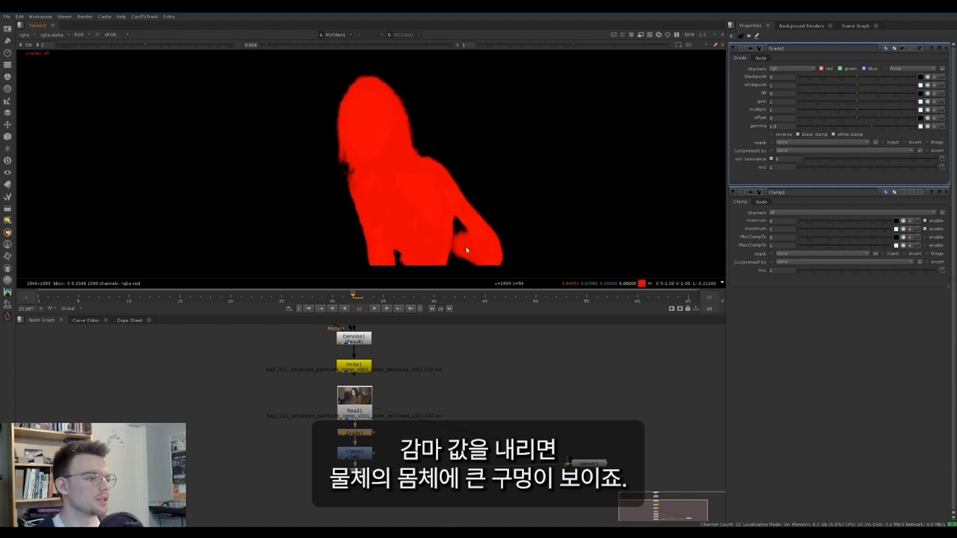
click(293, 48)
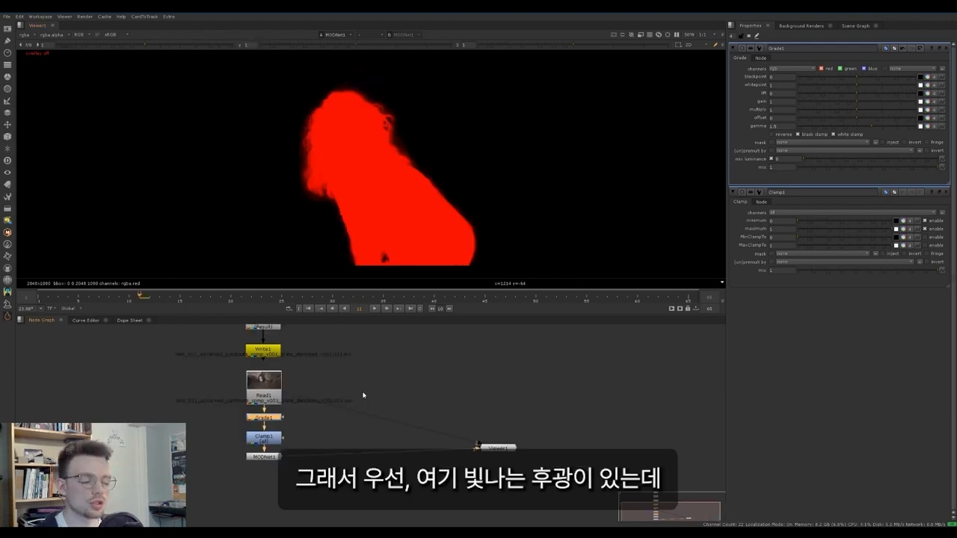
Add a Grade node after MODNet with white clamp enabled, blackpoint about 0.06 and whitepoint 0.72
drag(476, 446, 521, 449)
key(g)
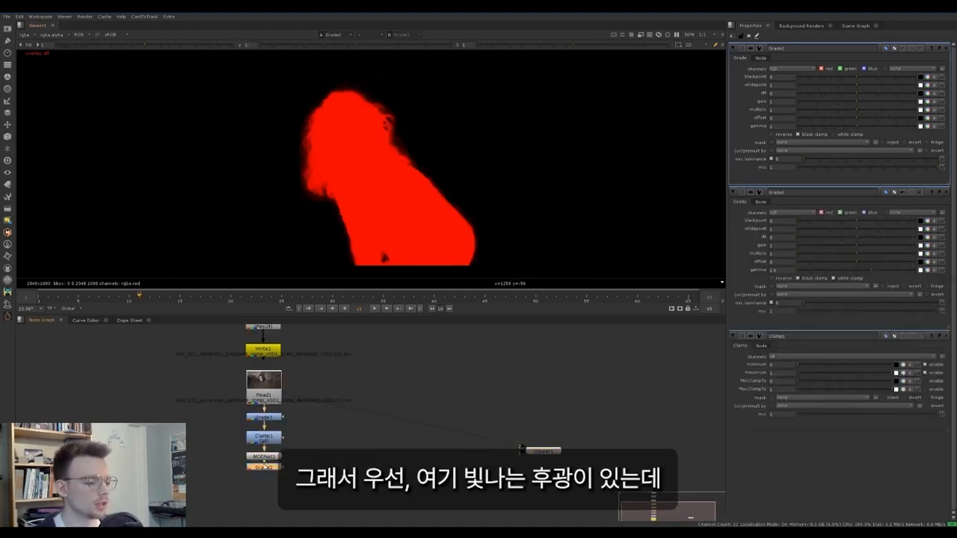
double_click(262, 469)
click(838, 135)
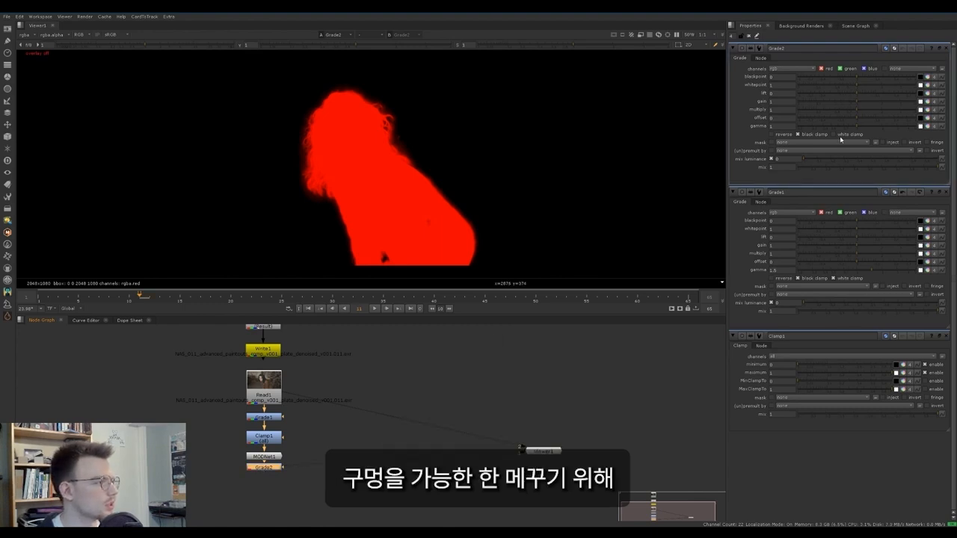
mouse_move(856, 87)
mouse_down()
mouse_move(847, 88)
mouse_move(874, 79)
mouse_move(865, 77)
mouse_up()
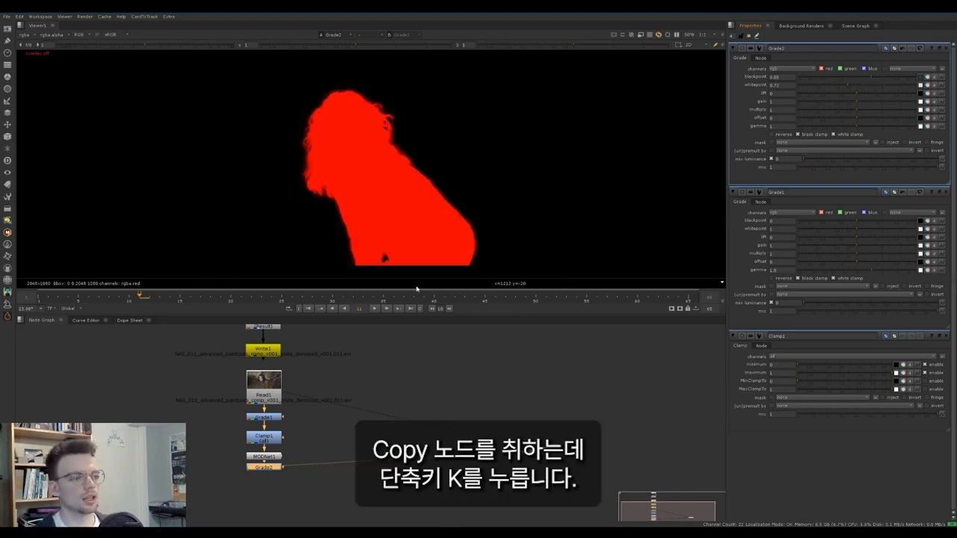
Add a Copy node joining the denoised plate and the graded matte, copying rgba.red into rgba.alpha
click(318, 446)
key(k)
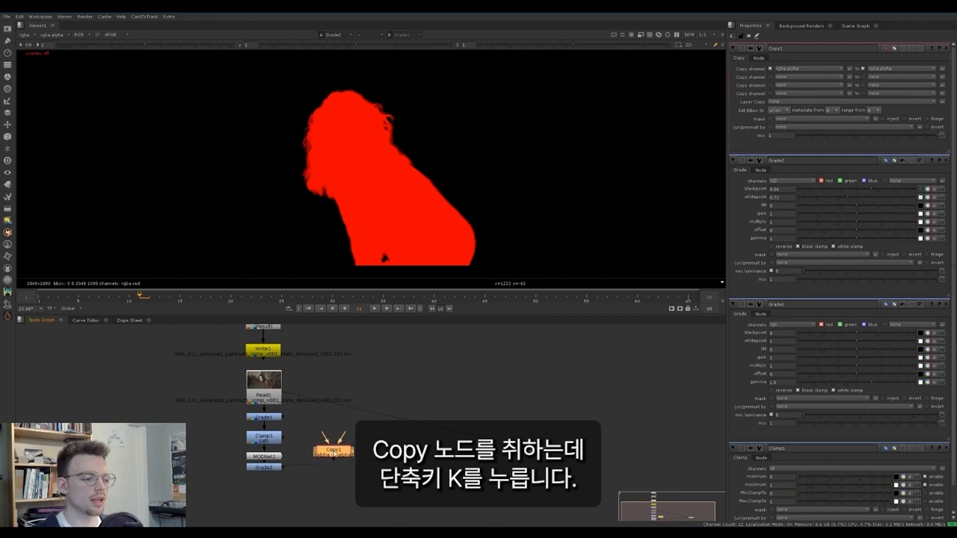
click(330, 462)
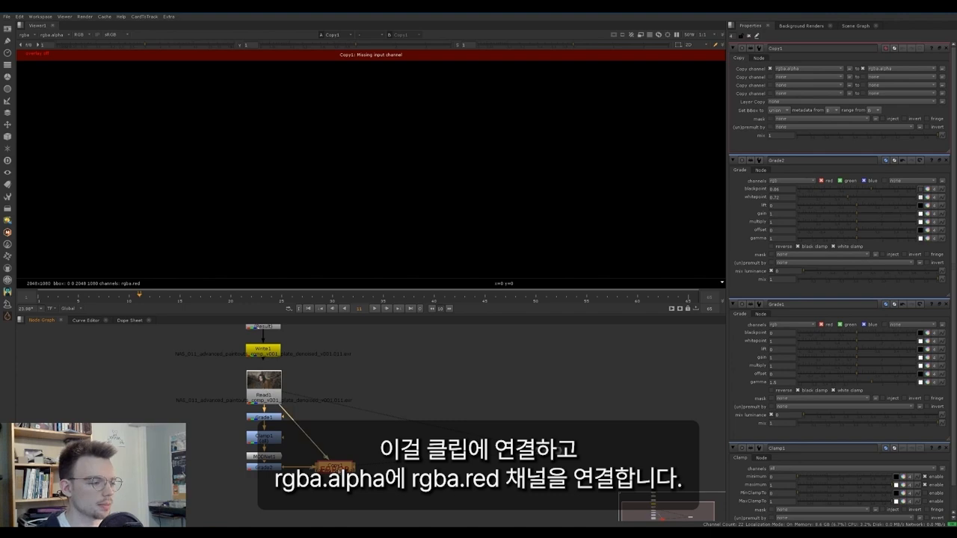
click(800, 68)
click(798, 85)
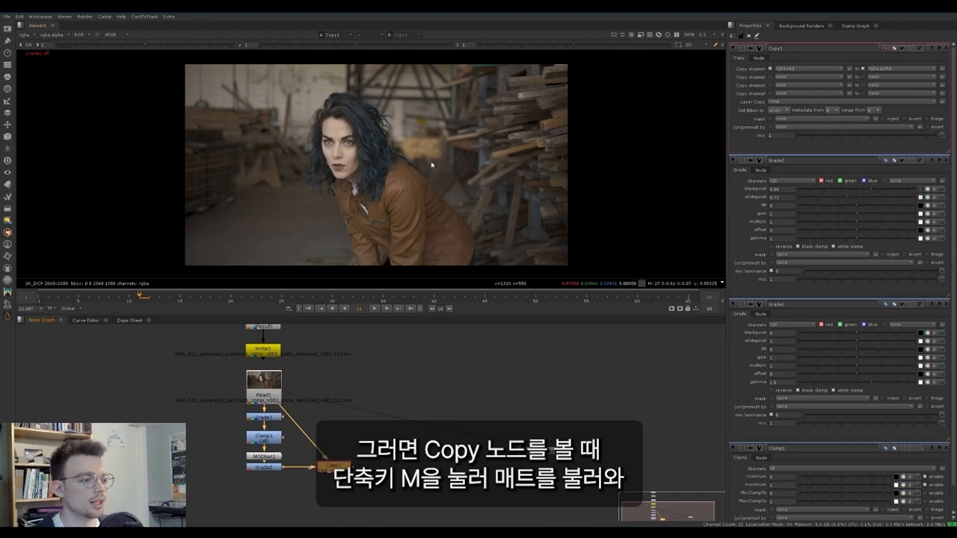
Toggle the matte overlay to check the alpha against the plate, and close all open node properties
key(m)
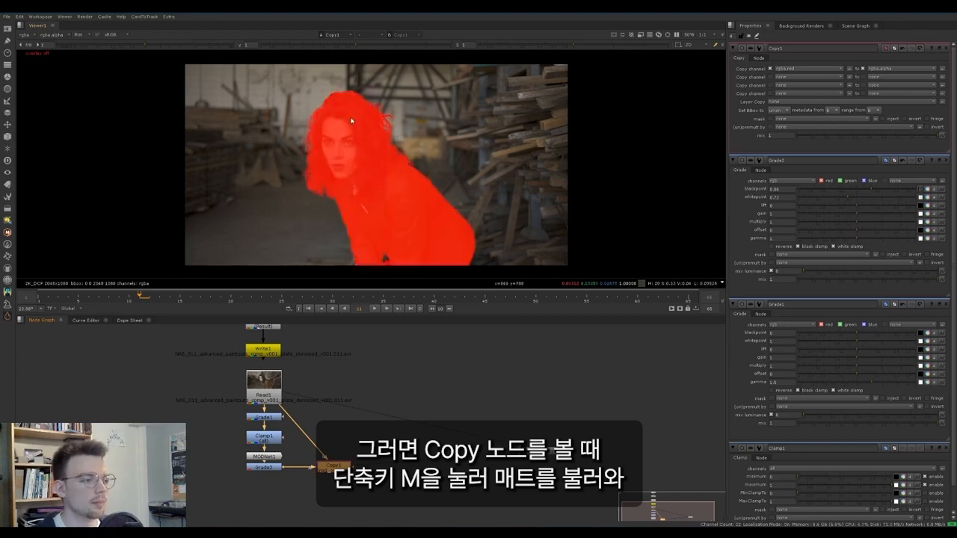
key(m)
key(m)
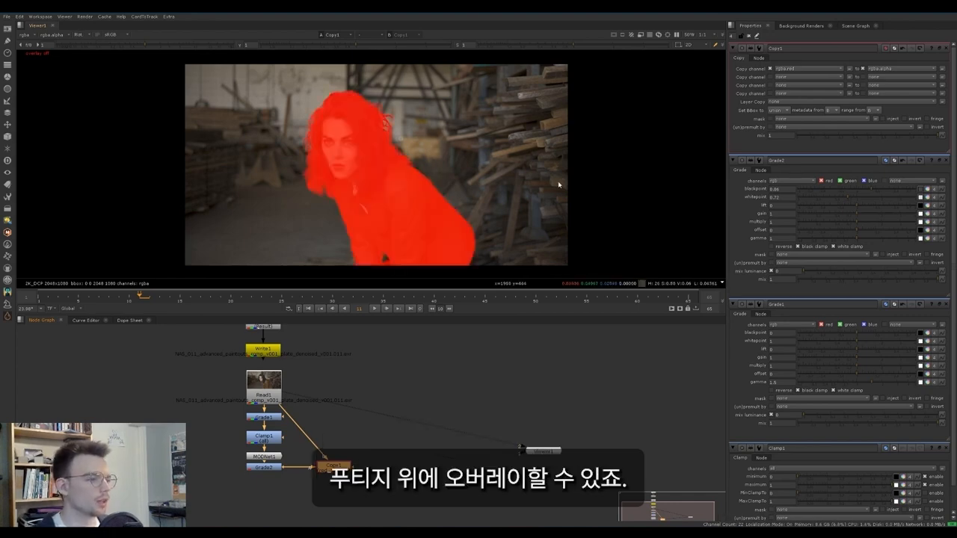
key(m)
click(945, 48)
click(945, 47)
click(946, 47)
click(946, 48)
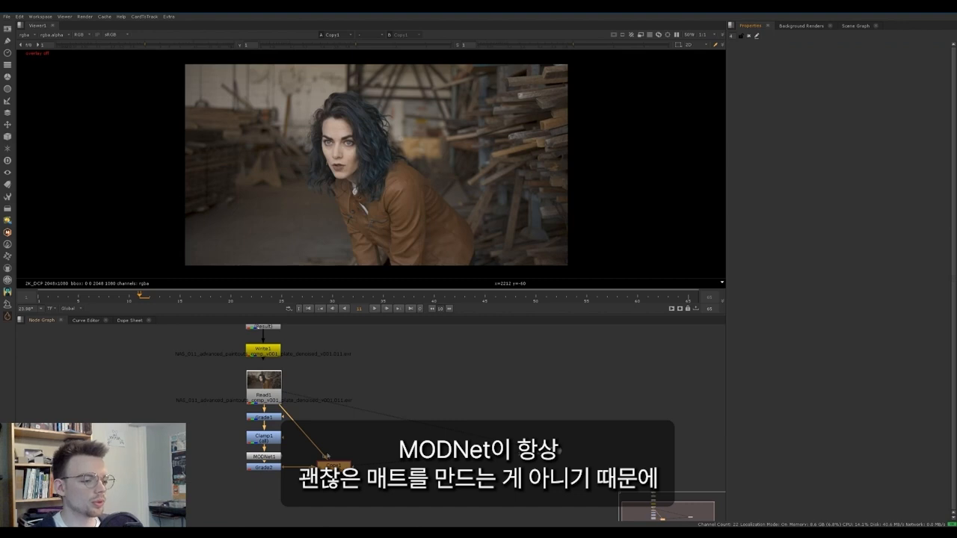
Turn on the matte overlay and scrub the timeline to frame 9 as a frame with a usable matte
key(m)
drag(134, 299, 79, 296)
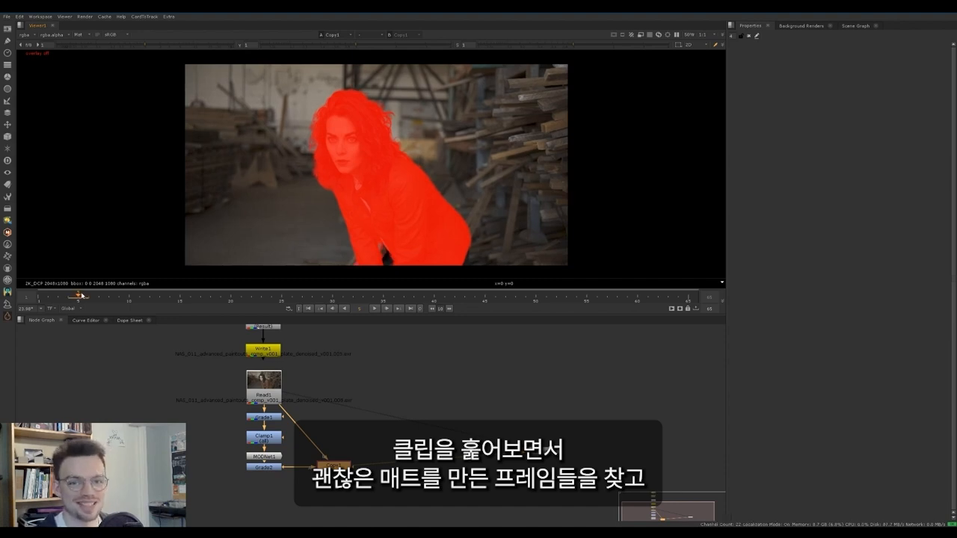
drag(80, 297, 120, 301)
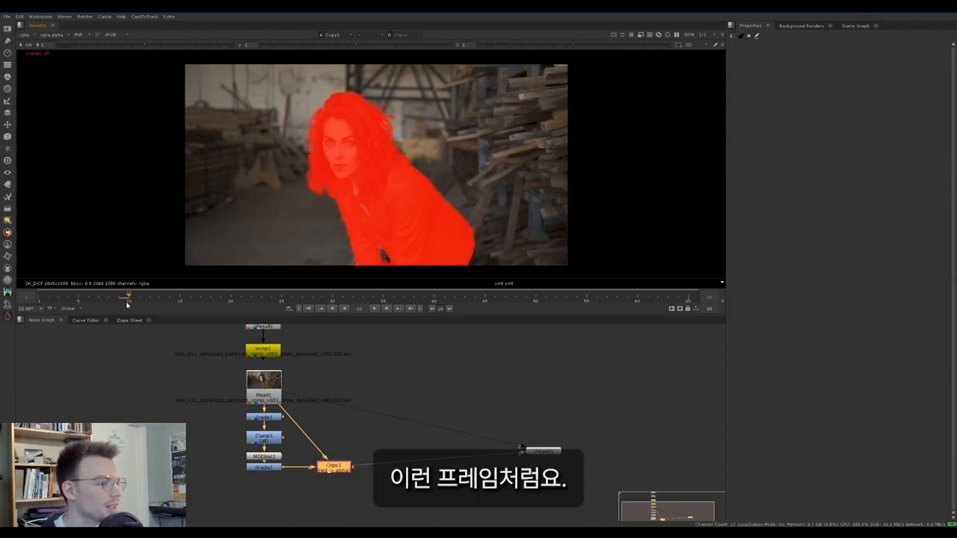
Examine the matte at the lower edge of the jacket and legs for missing areas, comparing with and without the overlay
scroll(384, 256, up, 5)
middle_drag(411, 181, 369, 204)
scroll(338, 193, down, 2)
key(m)
key(m)
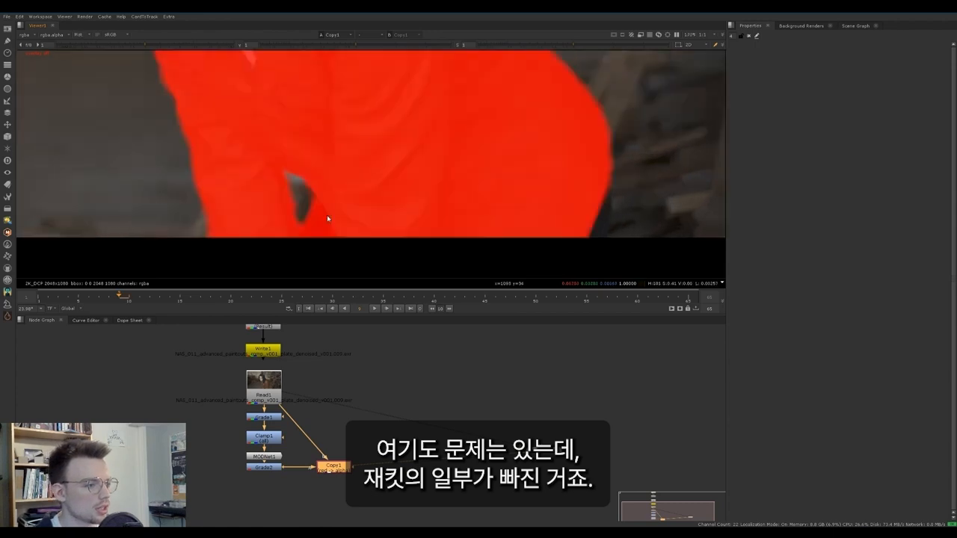
key(m)
scroll(352, 166, up, 3)
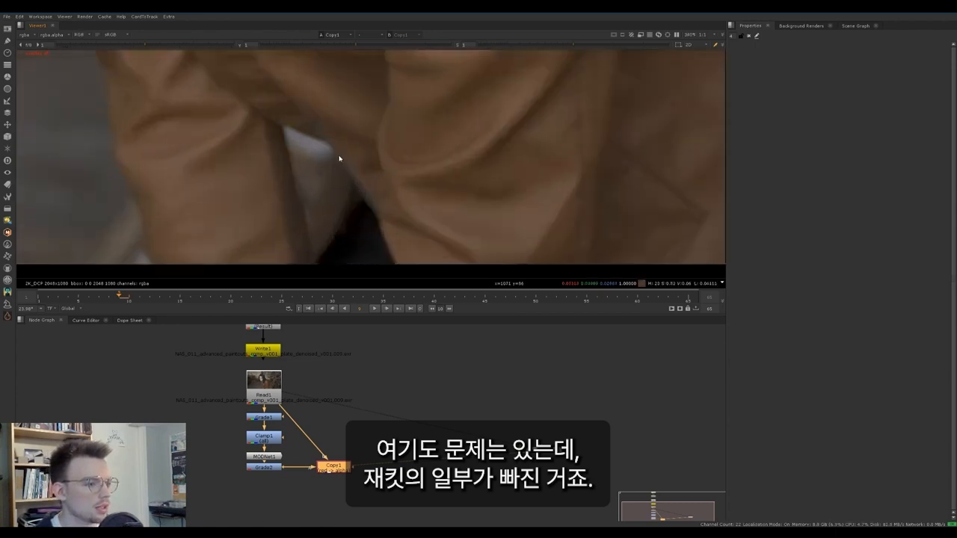
scroll(482, 166, down, 2)
middle_drag(679, 187, 408, 182)
key(m)
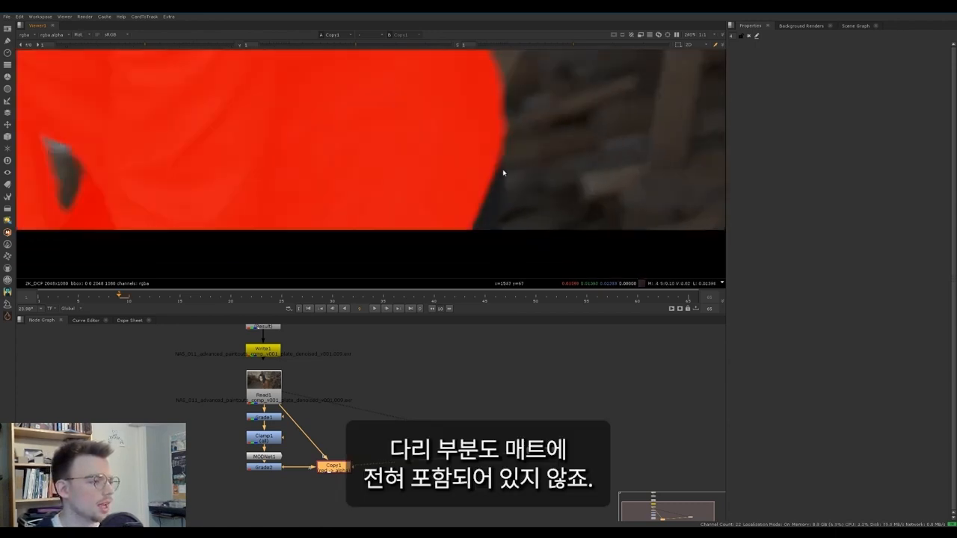
middle_drag(306, 208, 407, 204)
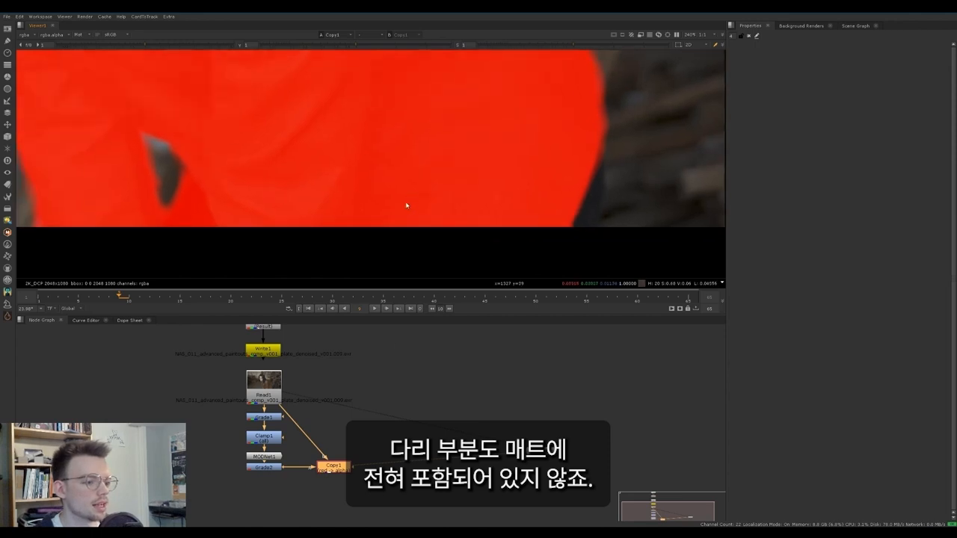
Add a FrameHold node after the Copy node, held at frame 9
key(Tab)
text(fram)
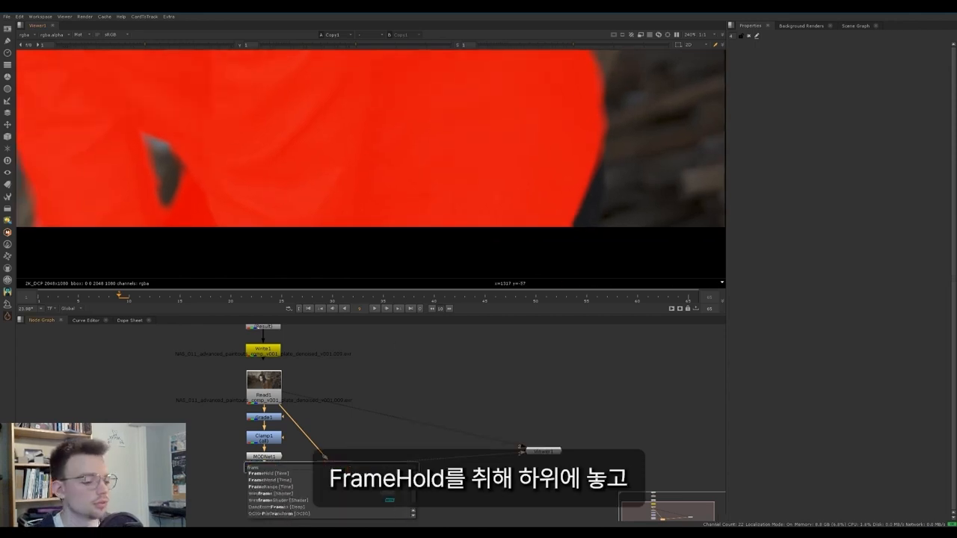
key(Return)
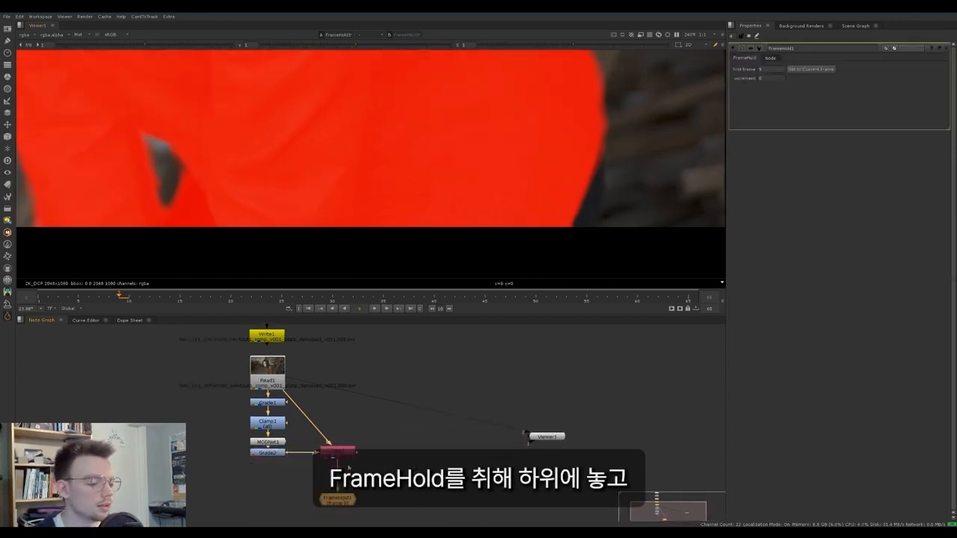
Insert a Roto node between the Copy and FrameHold nodes
middle_drag(348, 468, 358, 432)
click(357, 435)
key(o)
drag(355, 436, 350, 441)
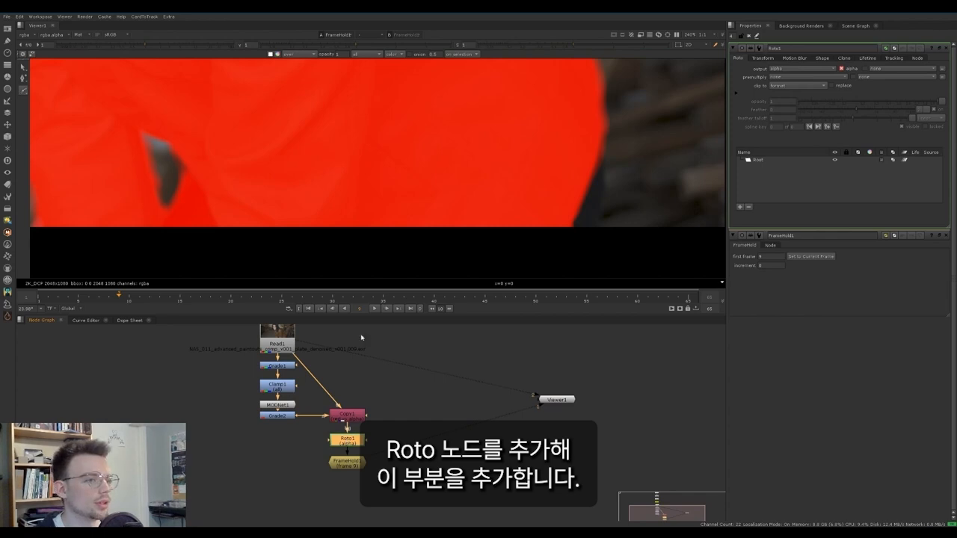
Draw a closed Bezier shape over the uncovered leg area below the jacket's right edge and set its feather to 3
drag(599, 141, 600, 157)
drag(600, 201, 567, 247)
drag(550, 228, 551, 199)
click(599, 141)
drag(856, 110, 867, 110)
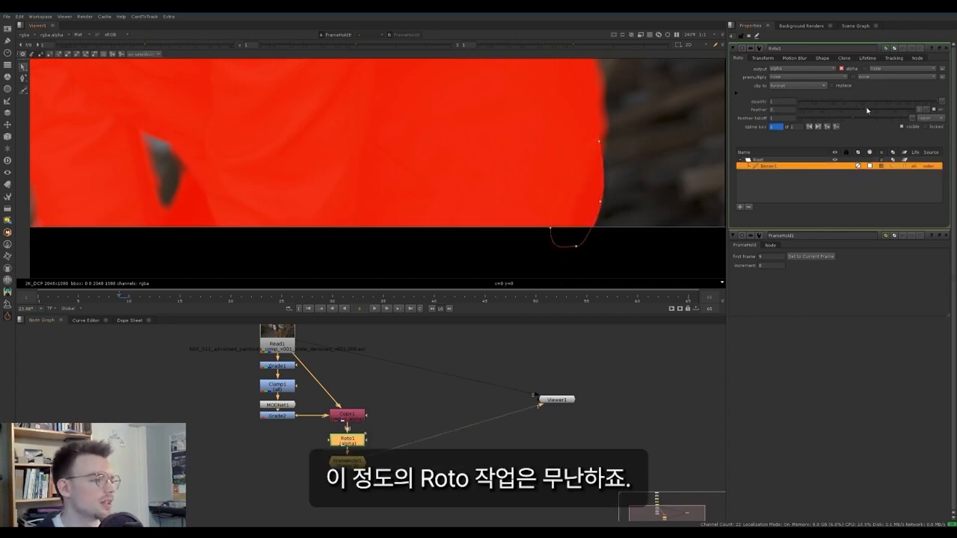
Draw a second closed Bezier shape over the missing dark part of the woman beside the gap between arm and body
scroll(185, 157, up, 2)
middle_drag(184, 157, 255, 159)
click(24, 92)
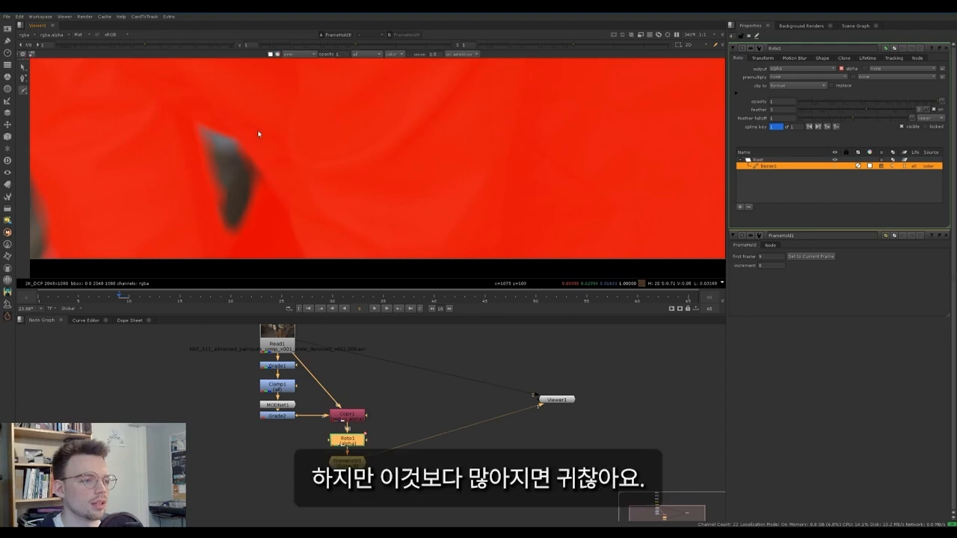
drag(254, 127, 246, 147)
drag(225, 216, 257, 260)
drag(289, 216, 288, 184)
click(249, 131)
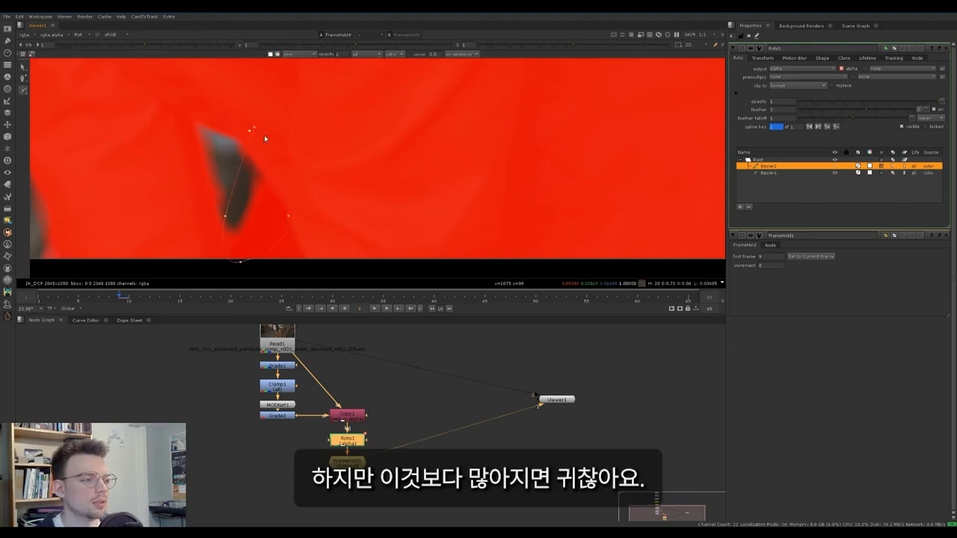
click(254, 127)
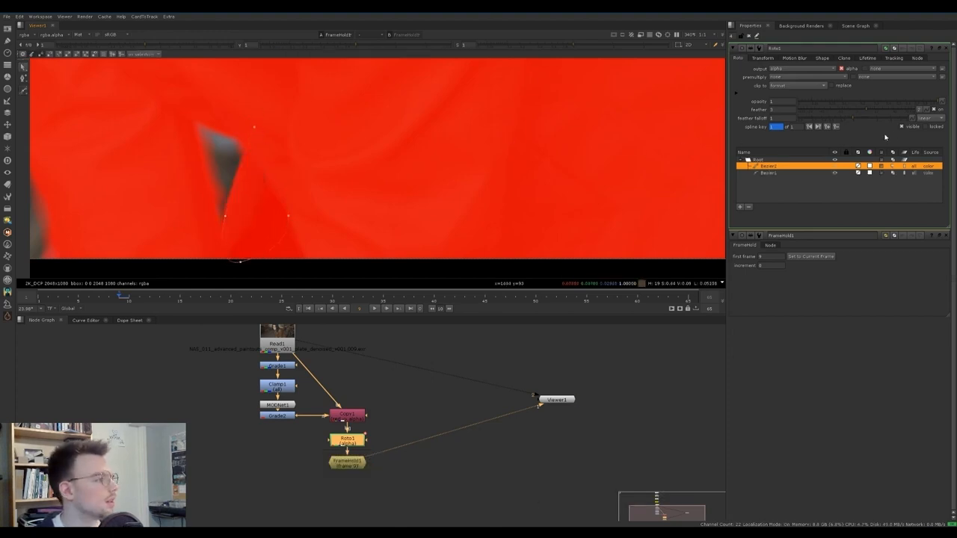
Set the second Bezier shape's feather to 5.5 and shift its left point slightly outward to cover the dark part beside the gap
drag(865, 110, 871, 111)
scroll(382, 150, down, 2)
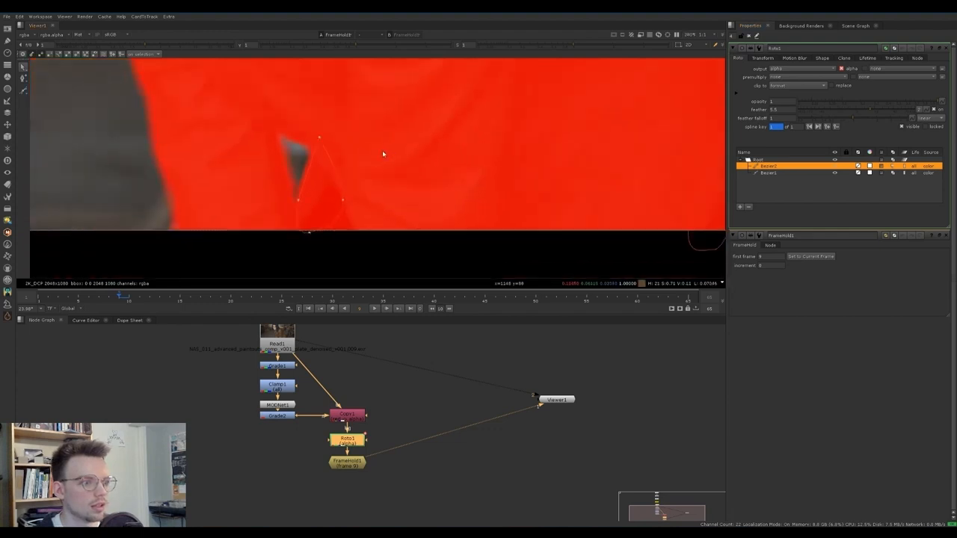
key(a)
key(a)
scroll(305, 193, up, 1)
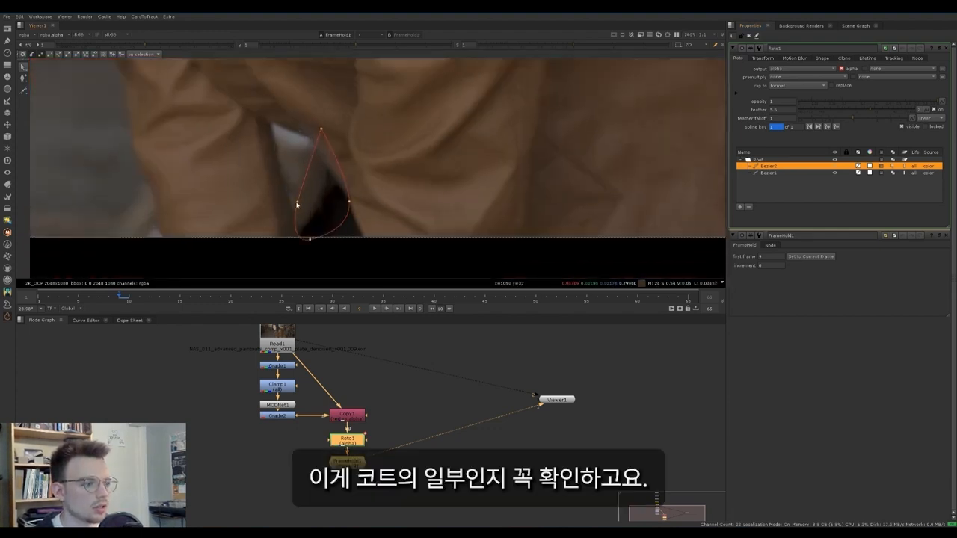
drag(297, 203, 294, 203)
Compare the held frame with the original plate in colour and alpha to check the roto shapes, ending on the plate
click(268, 350)
key(1)
mouse_move(117, 296)
mouse_down()
mouse_move(88, 296)
mouse_move(120, 296)
mouse_up()
click(339, 463)
key(1)
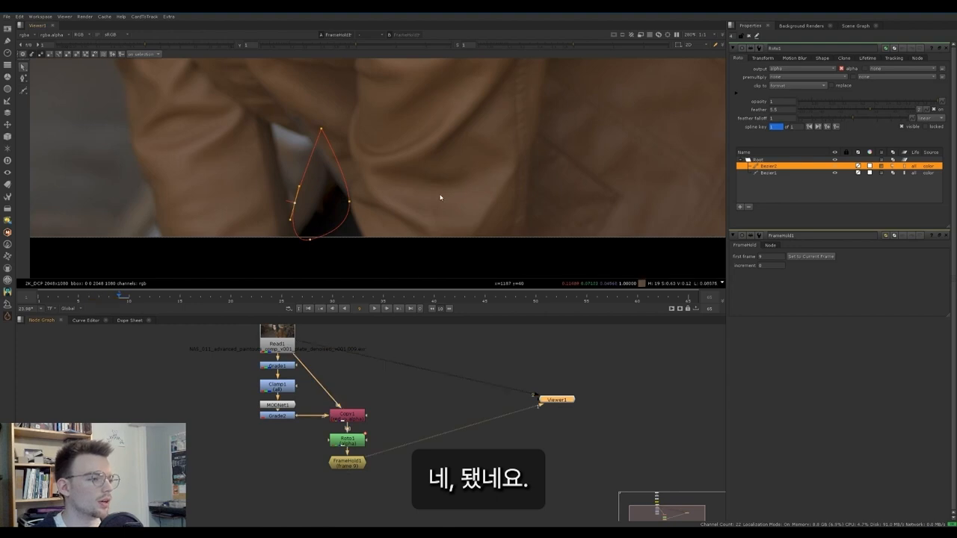
key(f)
key(a)
key(a)
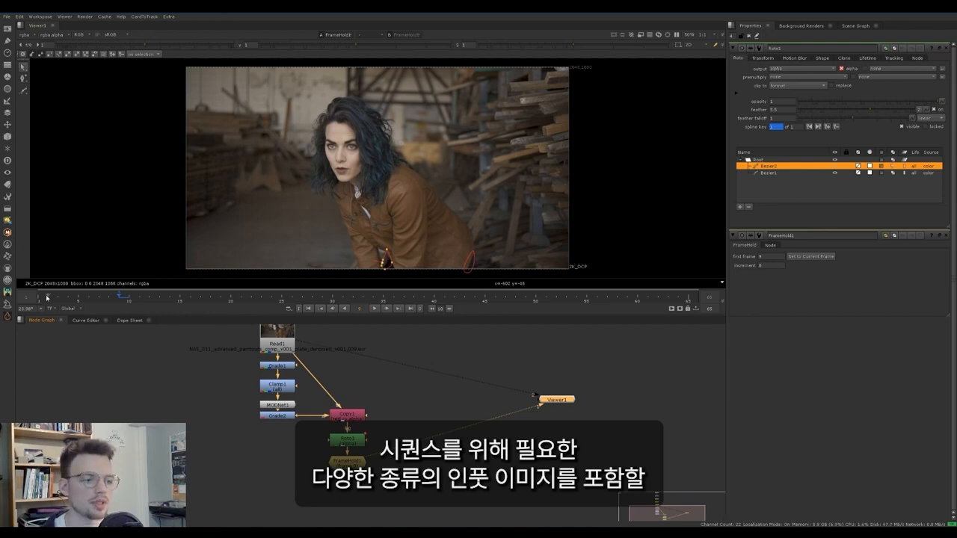
click(288, 347)
key(1)
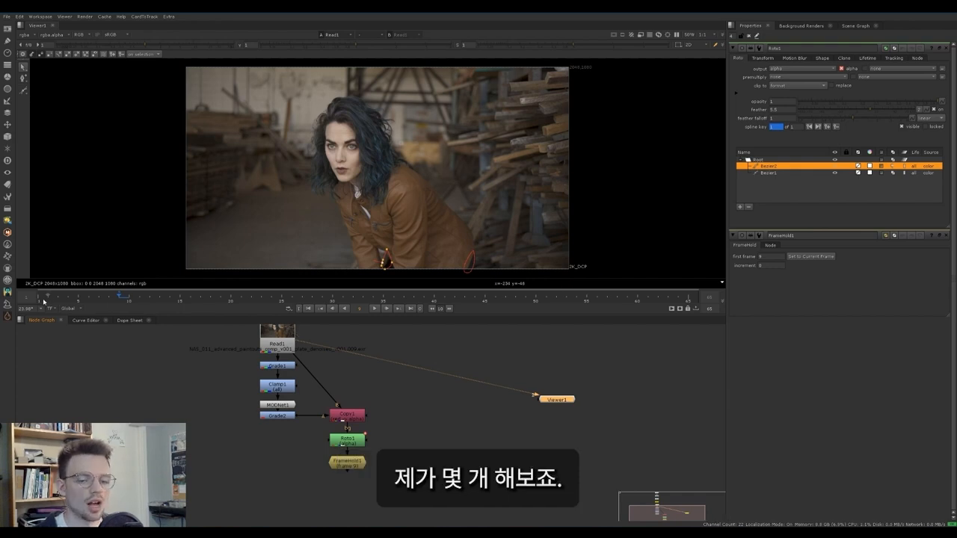
Branch a second Roto and FrameHold from the Copy node, held at frame 26, with a corrective Bezier shape at the gap between arm and body
click(331, 414)
key(1)
key(m)
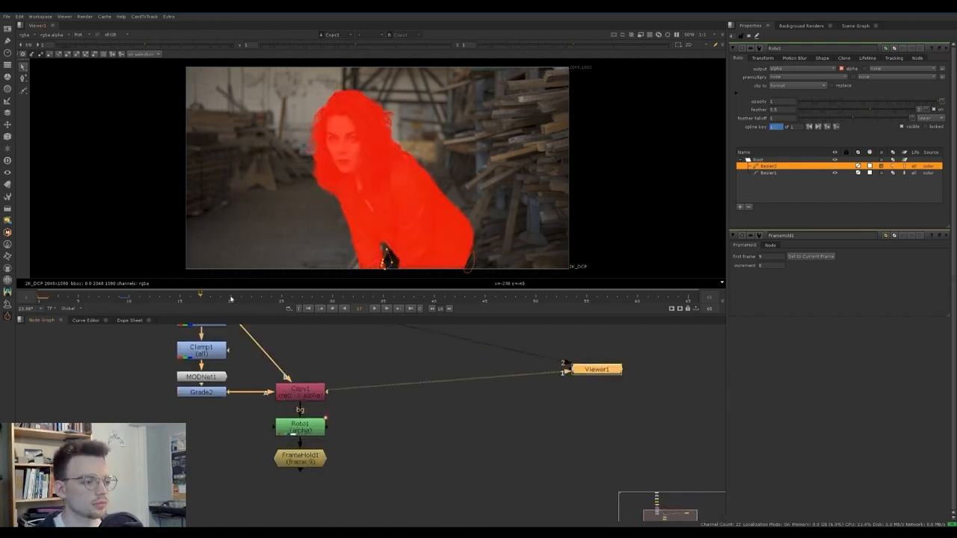
scroll(387, 254, up, 5)
key(Tab)
key(Return)
key(o)
click(360, 243)
click(420, 153)
click(342, 113)
click(382, 463)
scroll(391, 194, down, 8)
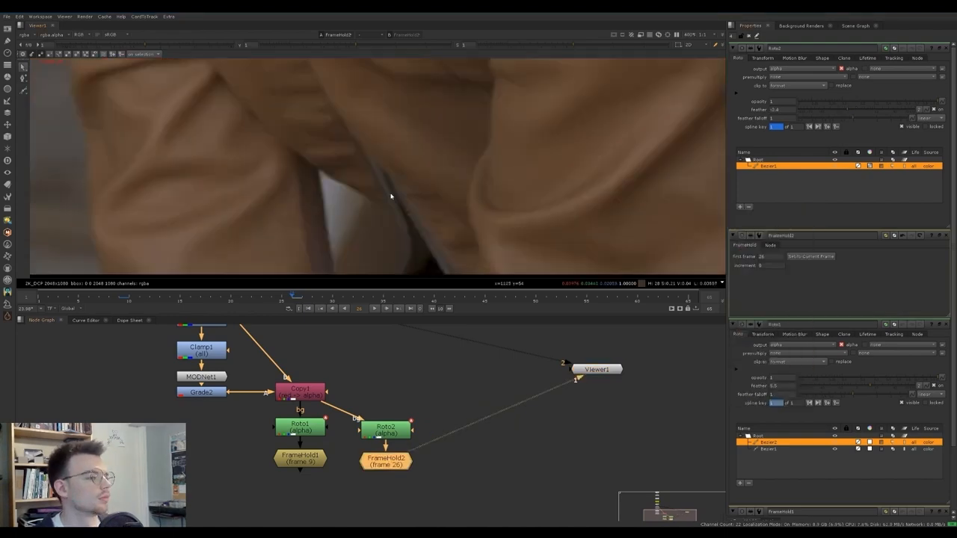
Branch a third FrameHold node directly from the Copy node, held at frame 50
click(300, 392)
key(1)
click(547, 296)
scroll(342, 265, up, 3)
key(Tab)
key(Return)
Branch a fourth FrameHold node directly from the Copy node, held at frame 66
click(237, 393)
key(1)
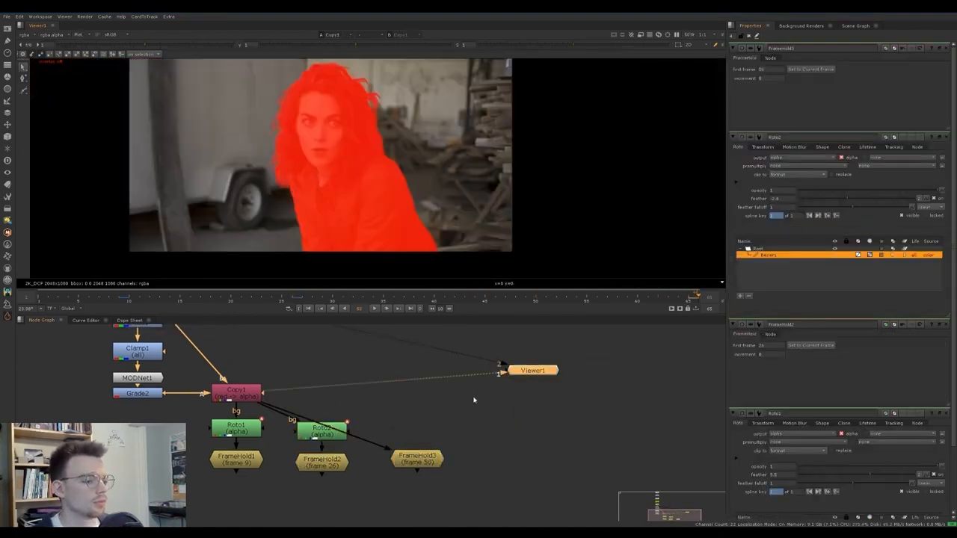
key(Tab)
click(236, 394)
key(1)
click(119, 299)
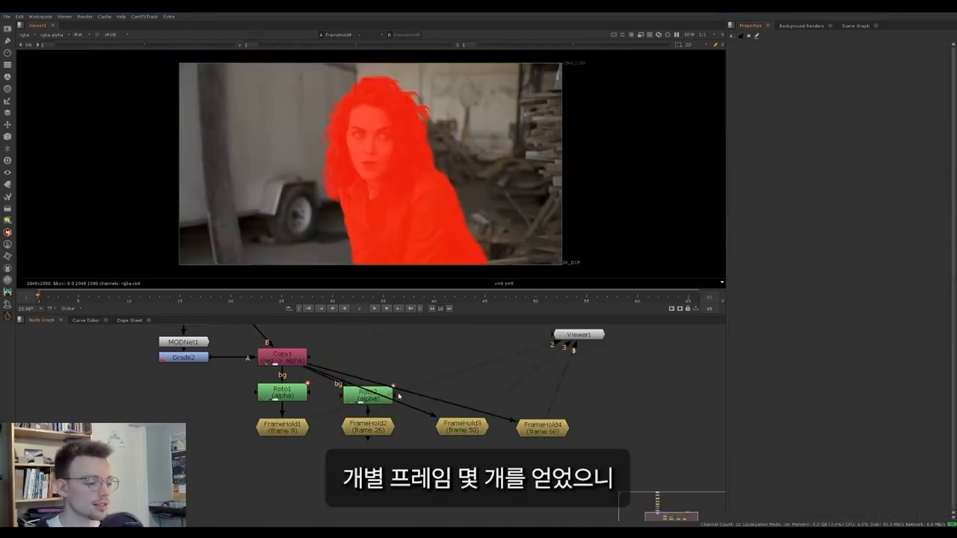
Add a CopyCat node below the four FrameHold nodes
scroll(476, 438, up, 2)
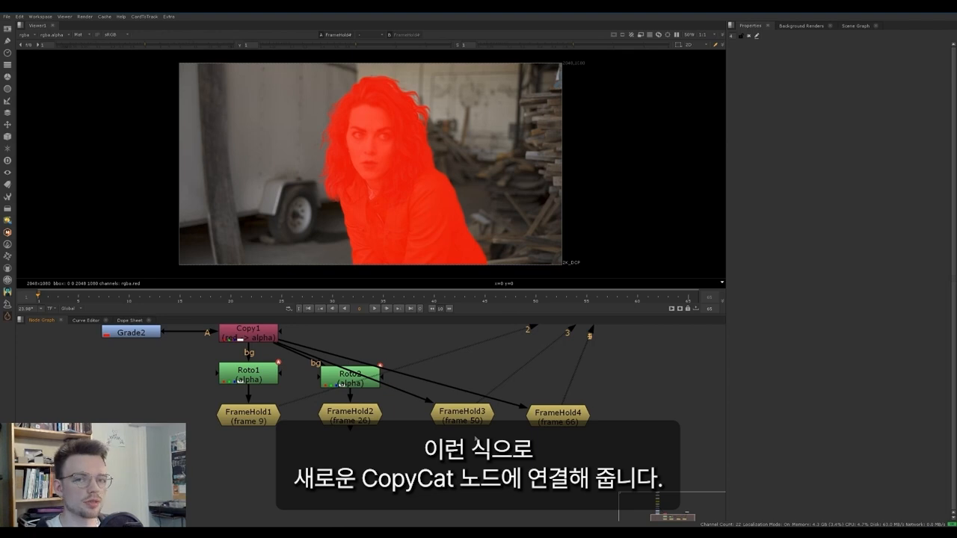
middle_drag(397, 408, 389, 376)
key(Tab)
text(copy)
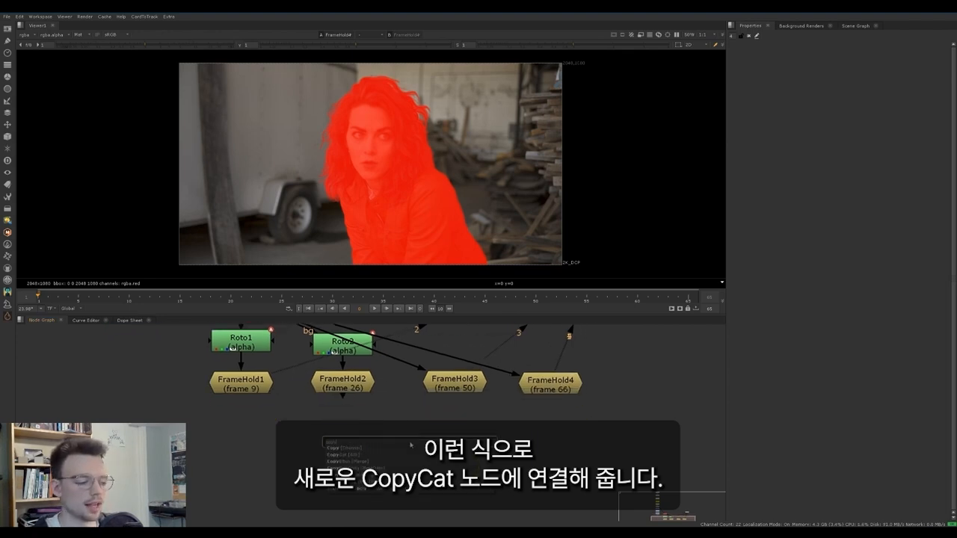
text(cat)
key(Return)
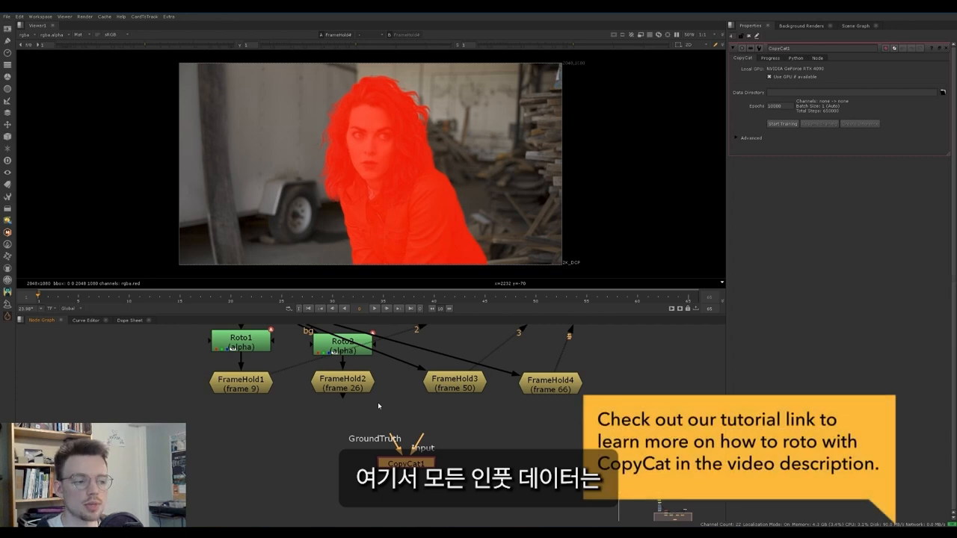
Set the CopyCat node's initial weights to Human Matting Large in its advanced settings
click(192, 416)
drag(192, 416, 647, 326)
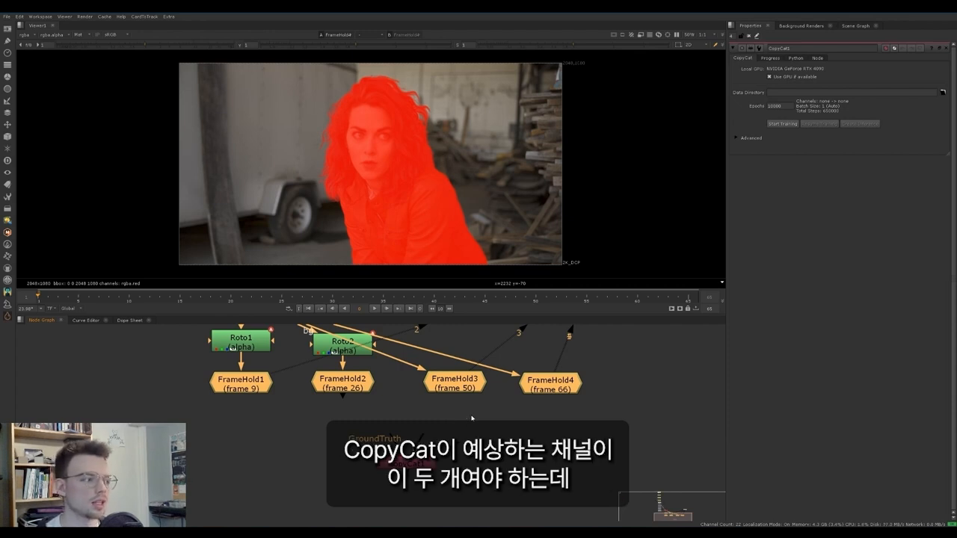
click(430, 462)
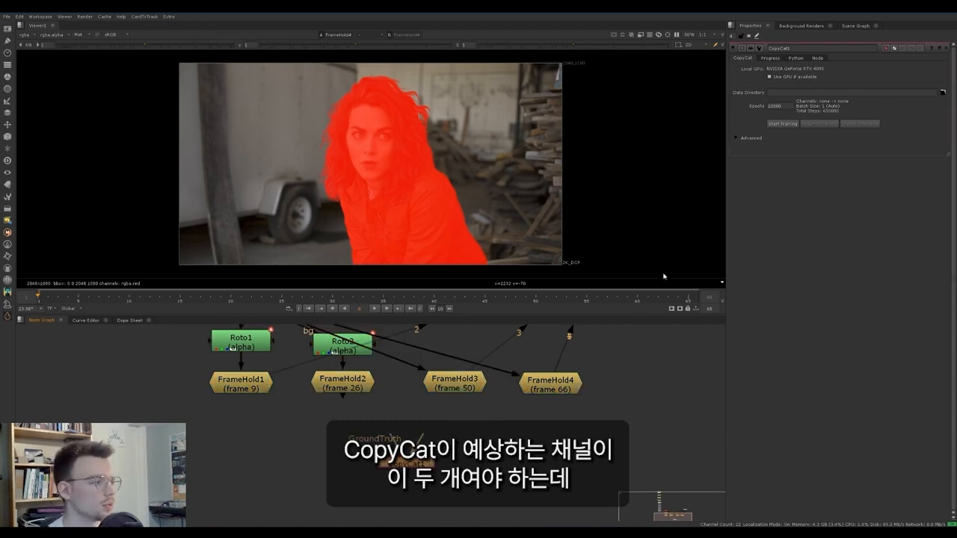
click(736, 139)
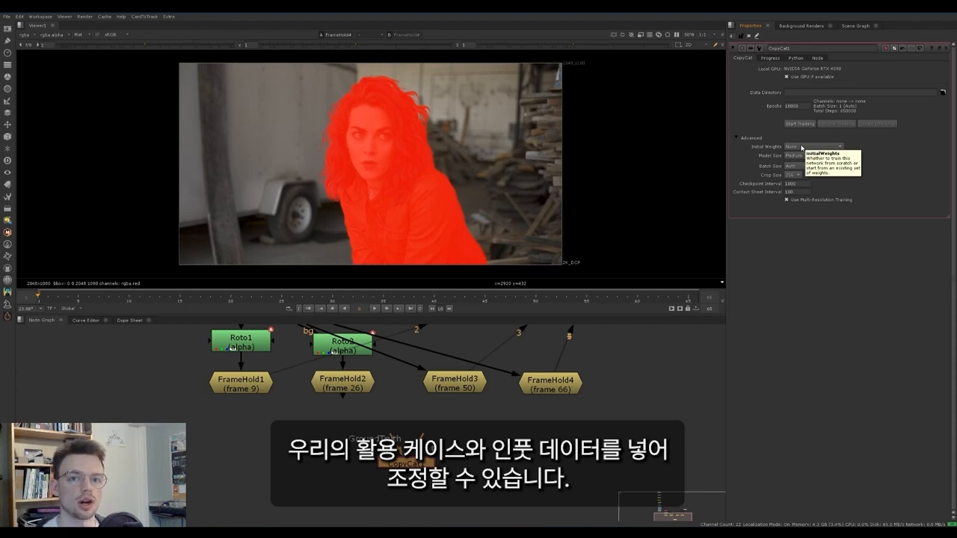
click(802, 148)
mouse_move(797, 187)
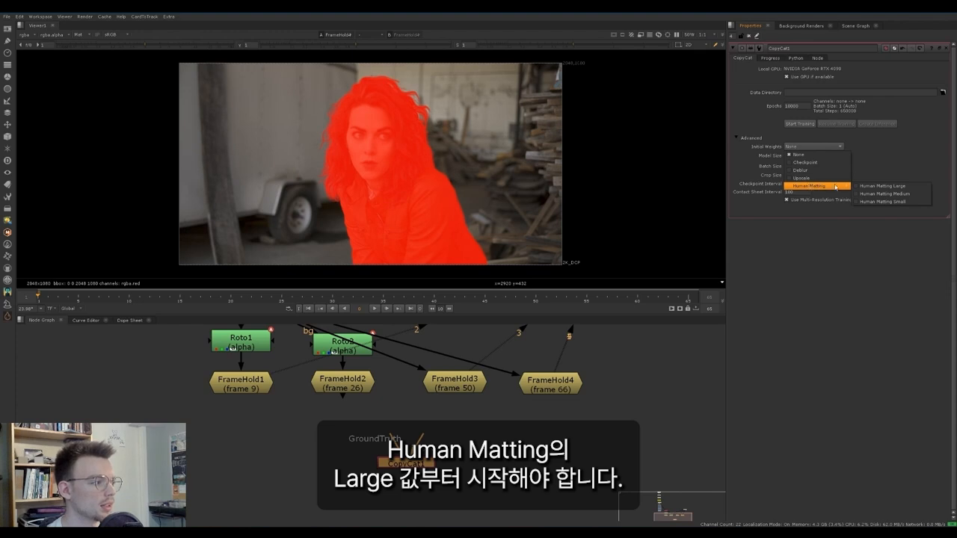
click(876, 187)
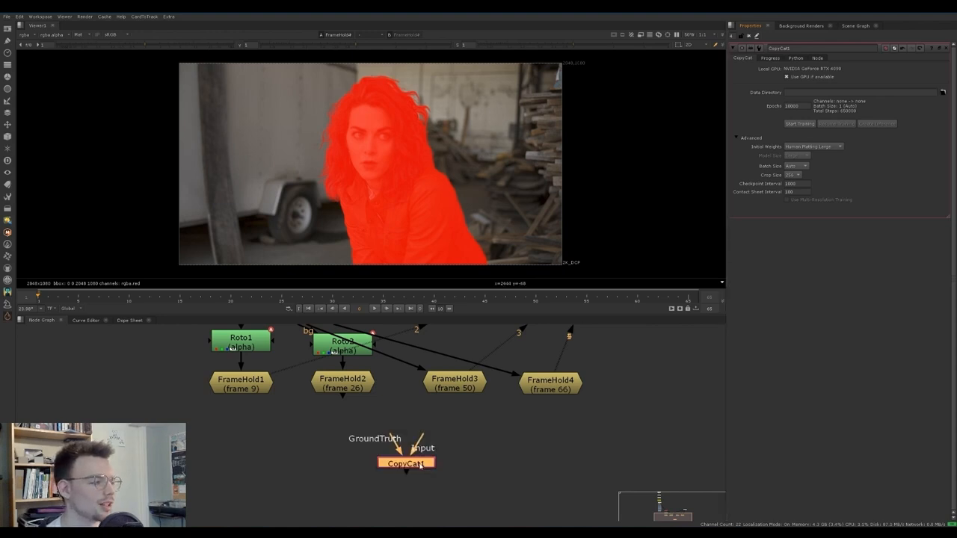
Set the CopyCat data directory to the project's copycat folder and move the node further down to make room below the FrameHolds
click(942, 92)
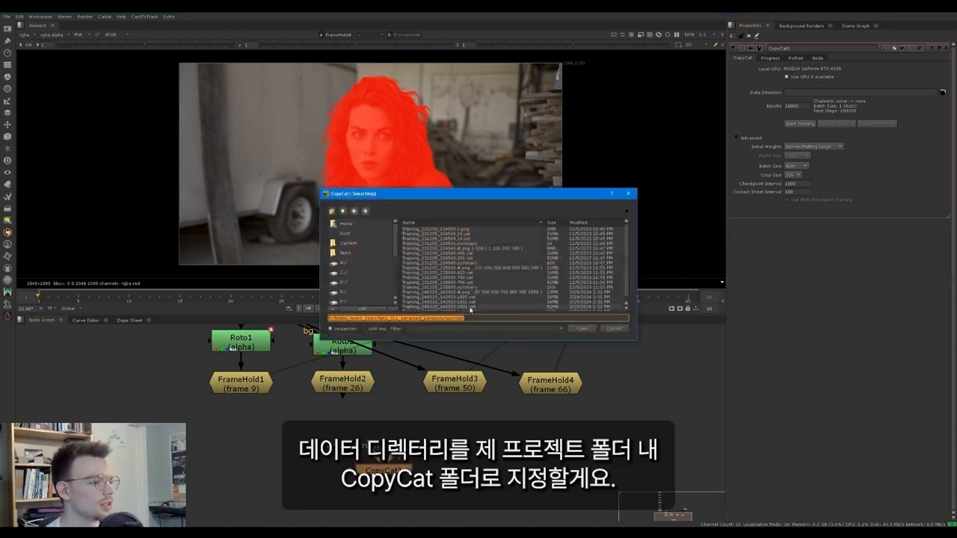
text(cop)
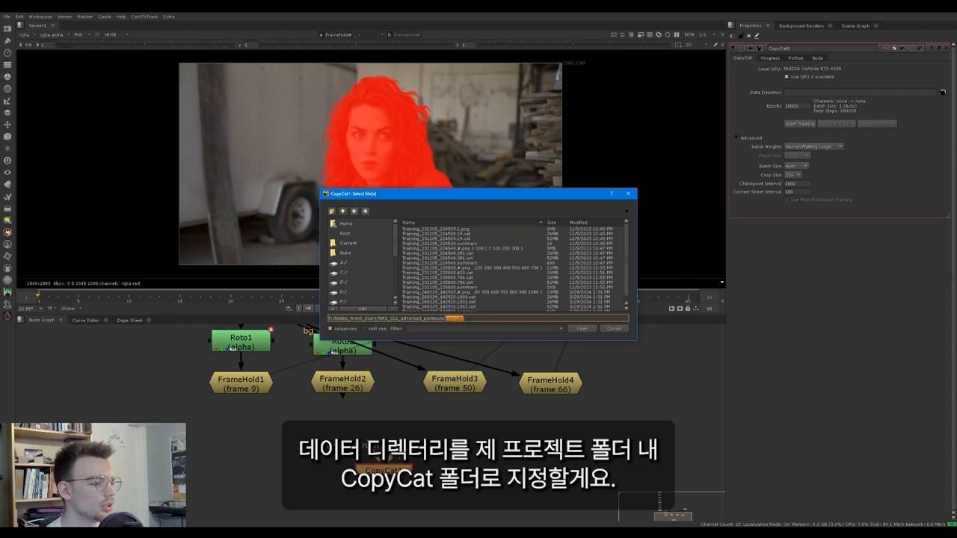
click(580, 328)
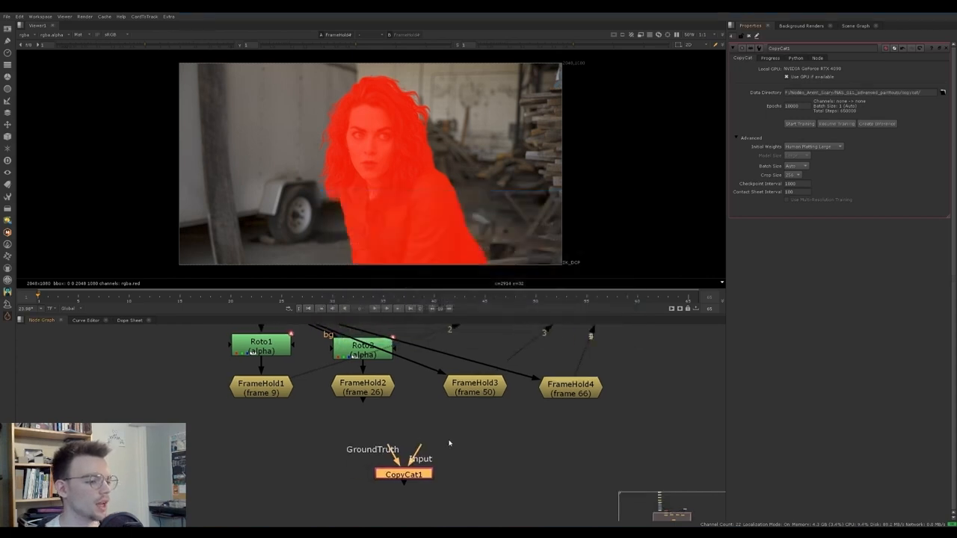
drag(411, 483, 419, 512)
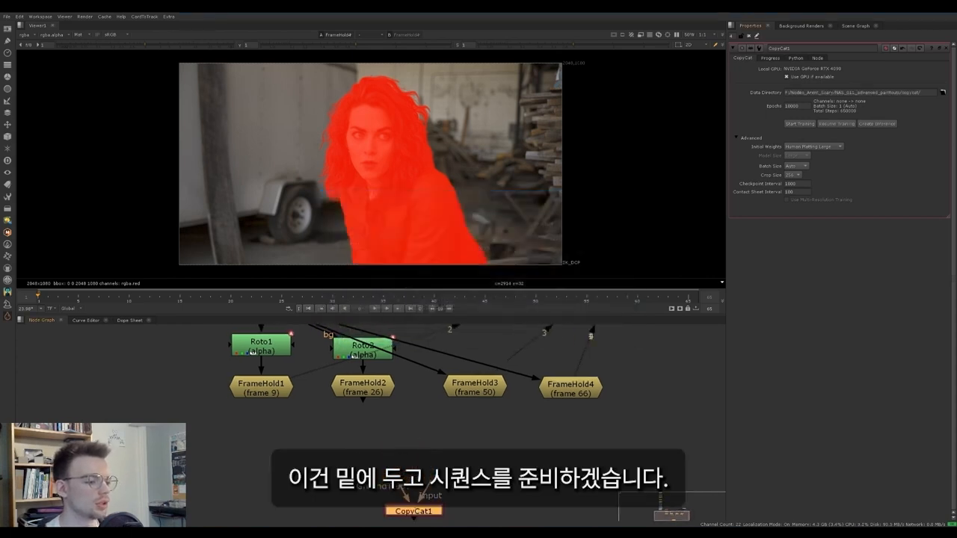
middle_drag(419, 512, 415, 478)
drag(417, 479, 423, 501)
middle_drag(325, 402, 295, 416)
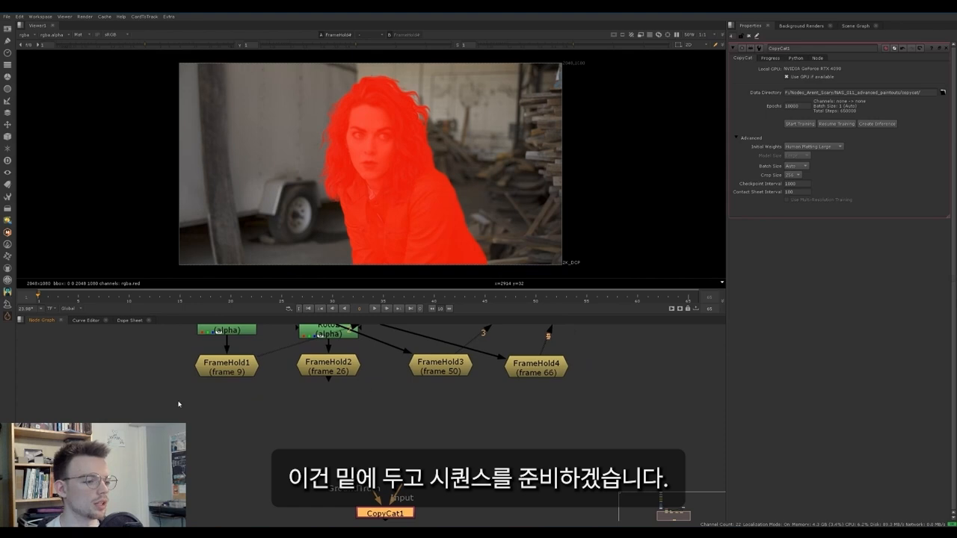
Add a TimeClip node and connect it beneath the FrameHold held at frame 9
drag(178, 401, 614, 349)
click(344, 421)
key(Tab)
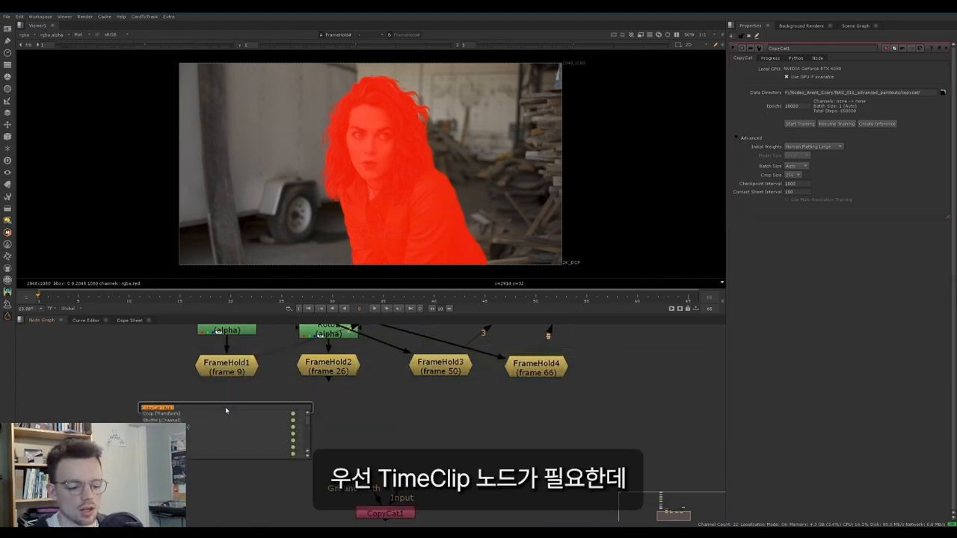
text(timec)
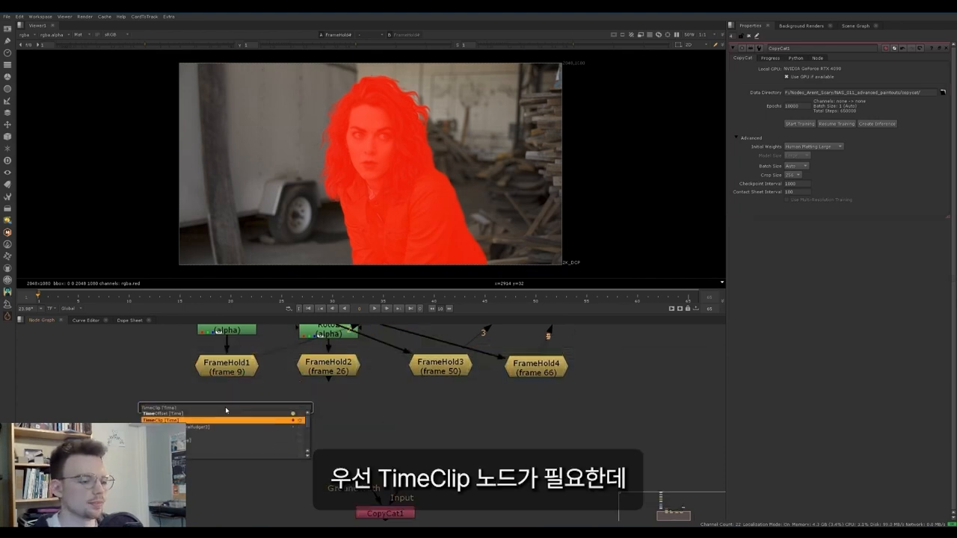
key(Return)
click(223, 385)
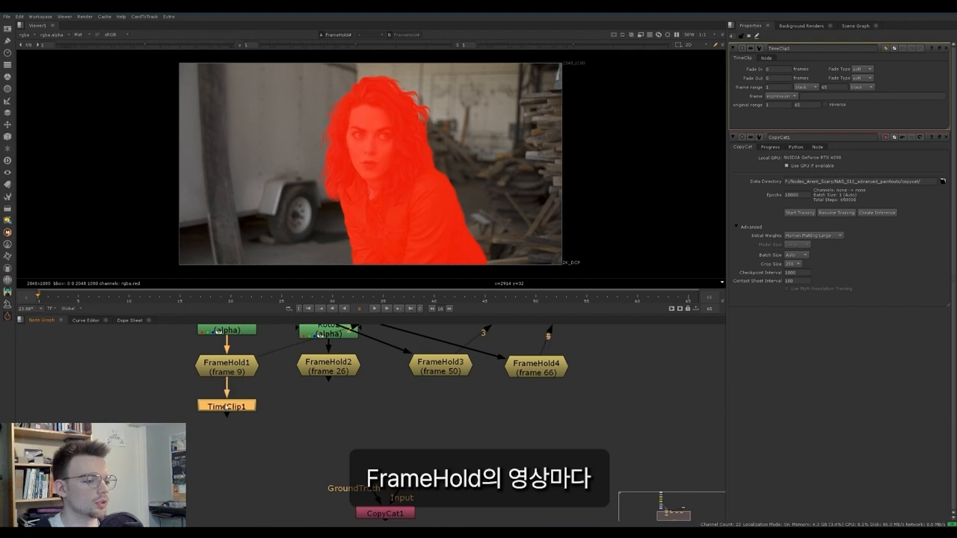
View the TimeClip node and set the end of its frame range to 1
key(1)
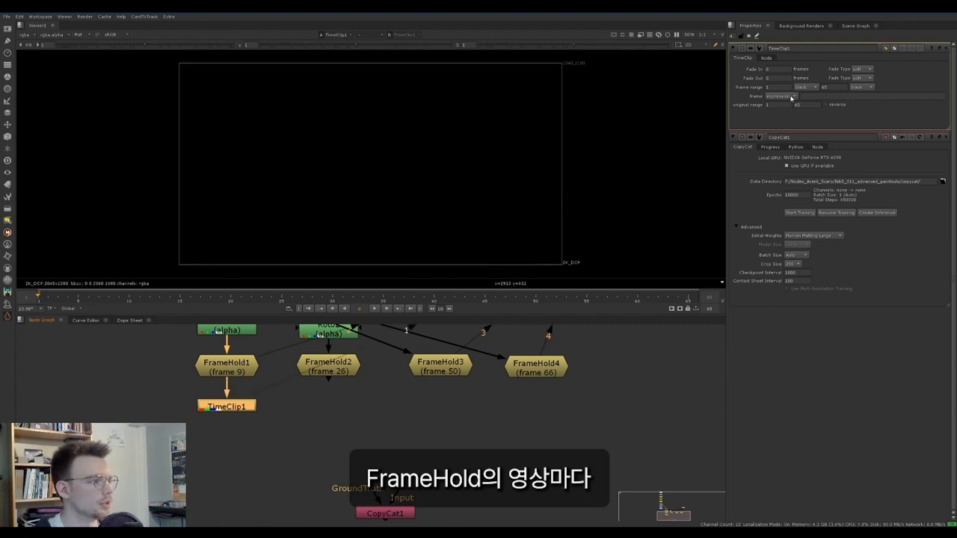
double_click(826, 88)
text(1)
click(386, 378)
key(Right)
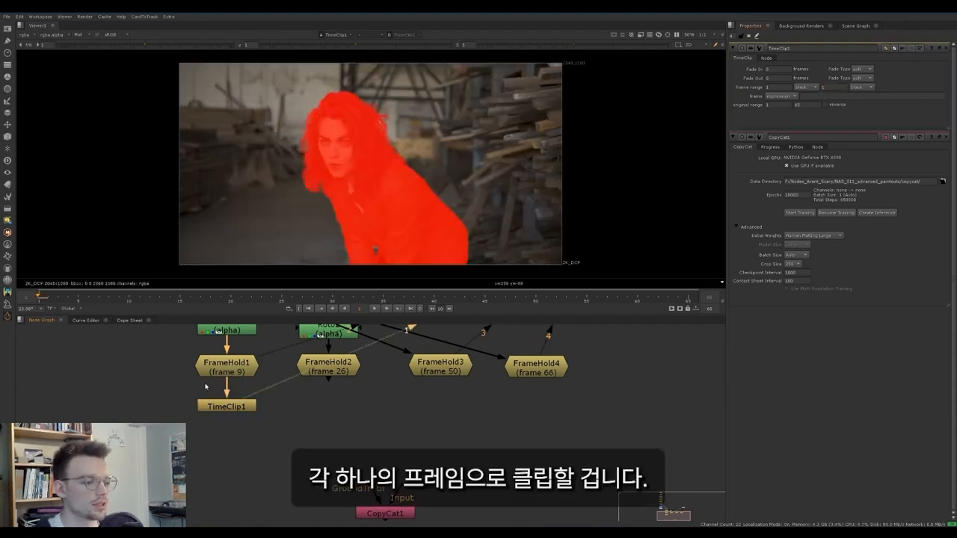
Copy the TimeClip node beneath each of the other three FrameHold nodes and move the first one up under its FrameHold
click(226, 368)
drag(228, 411, 251, 392)
key(ctrl+c)
click(329, 367)
key(ctrl+v)
click(440, 367)
key(ctrl+v)
click(536, 369)
key(ctrl+v)
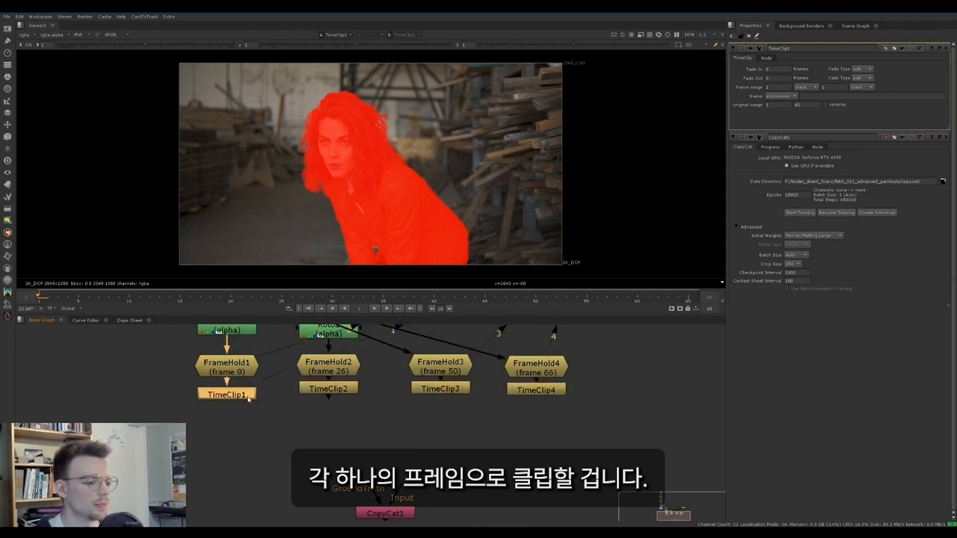
click(352, 389)
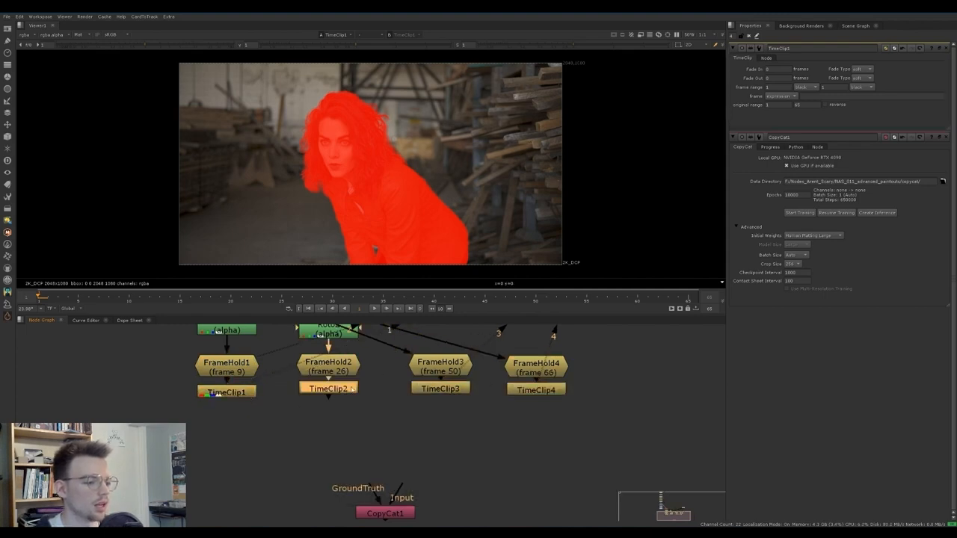
Add an AppendClip node, connect the four TimeClip nodes to inputs 1 to 4 in order, and centre it below them
click(225, 422)
key(Tab)
text(append)
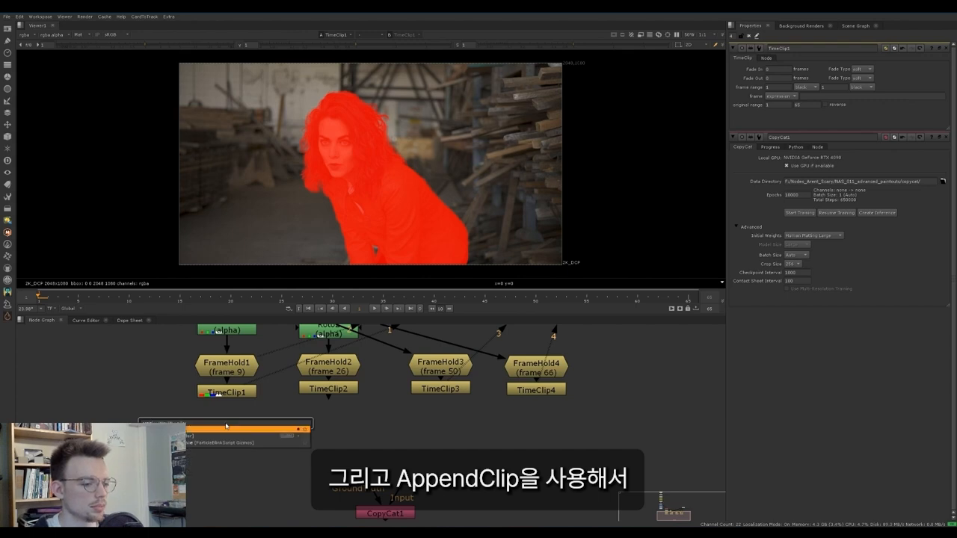
key(Return)
drag(227, 424, 325, 390)
drag(207, 432, 430, 389)
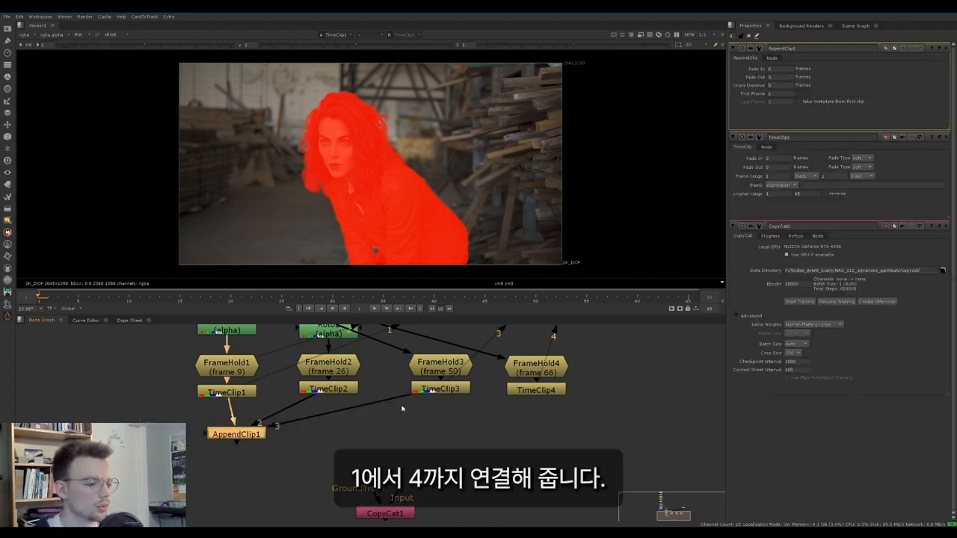
drag(205, 434, 537, 389)
drag(255, 436, 399, 430)
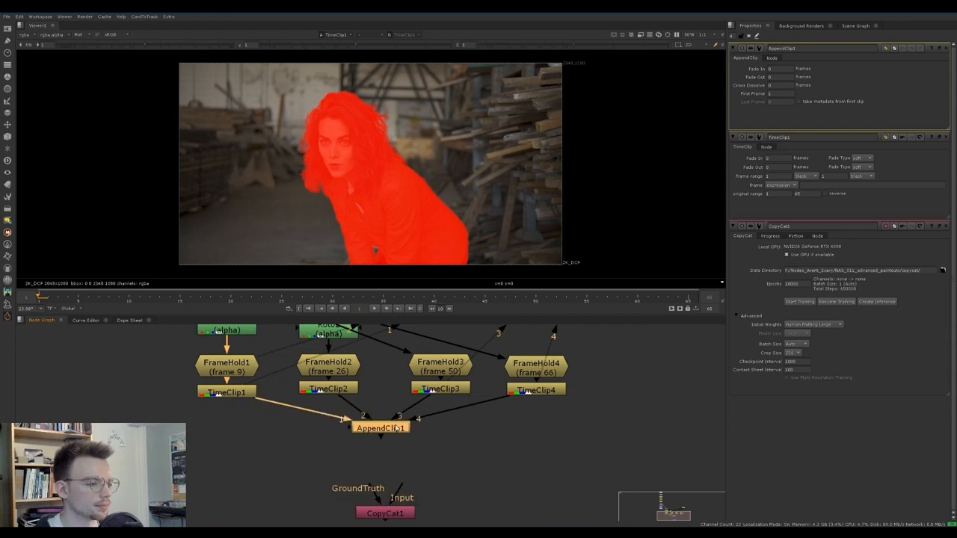
View the AppendClip output and step through its frames to check the sequence of held images
key(1)
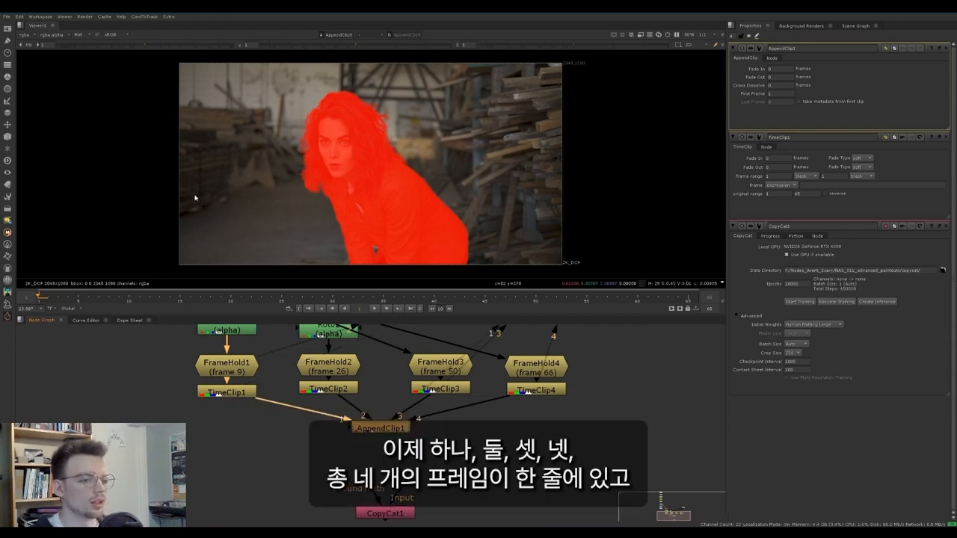
key(Right)
key(Right)
key(Right)
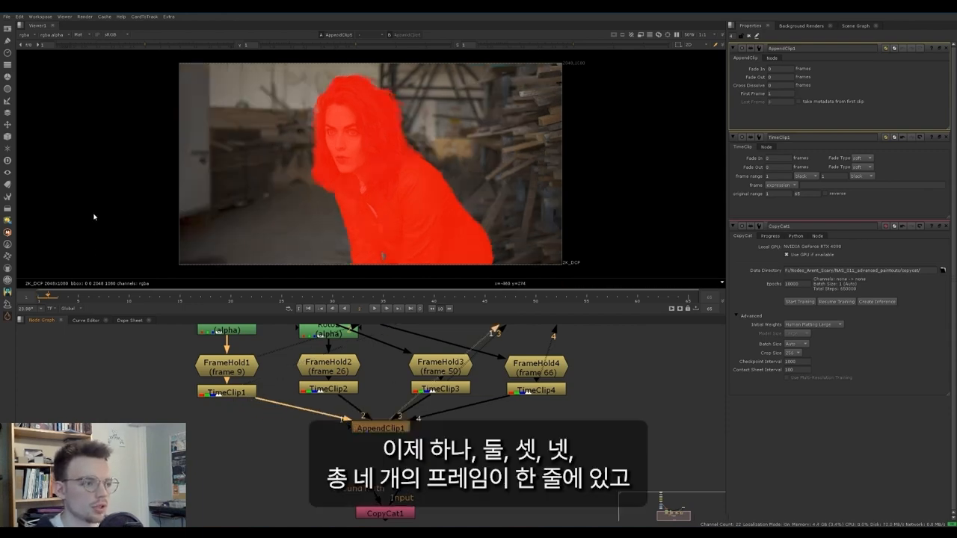
key(Left)
key(Left)
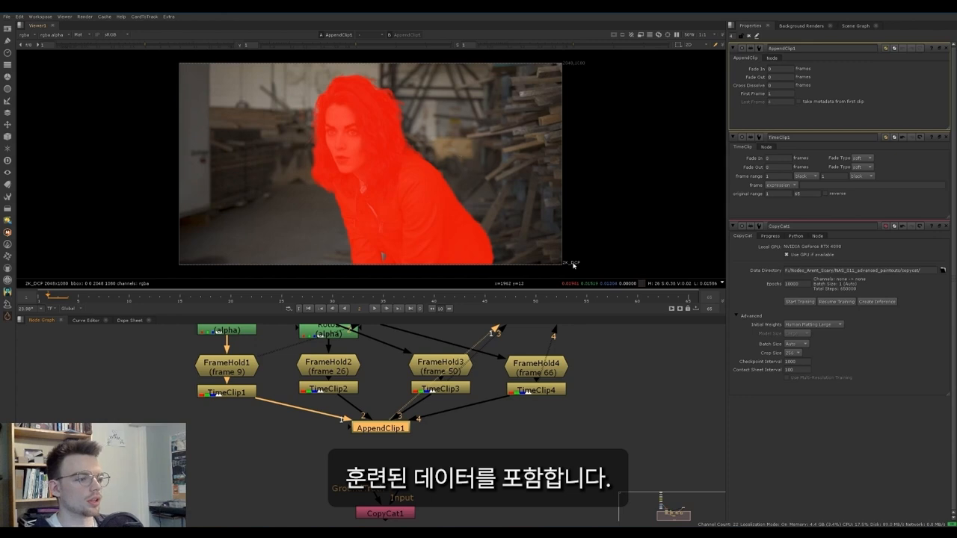
Clear the open node properties, make room above CopyCat and add a Remove node connected to the AppendClip output
click(947, 49)
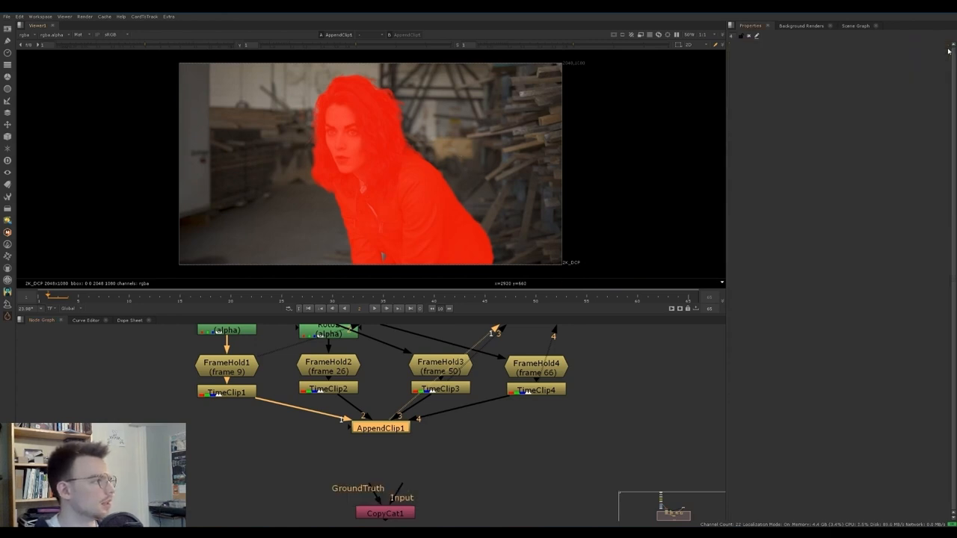
middle_drag(409, 485, 389, 412)
drag(379, 453, 352, 469)
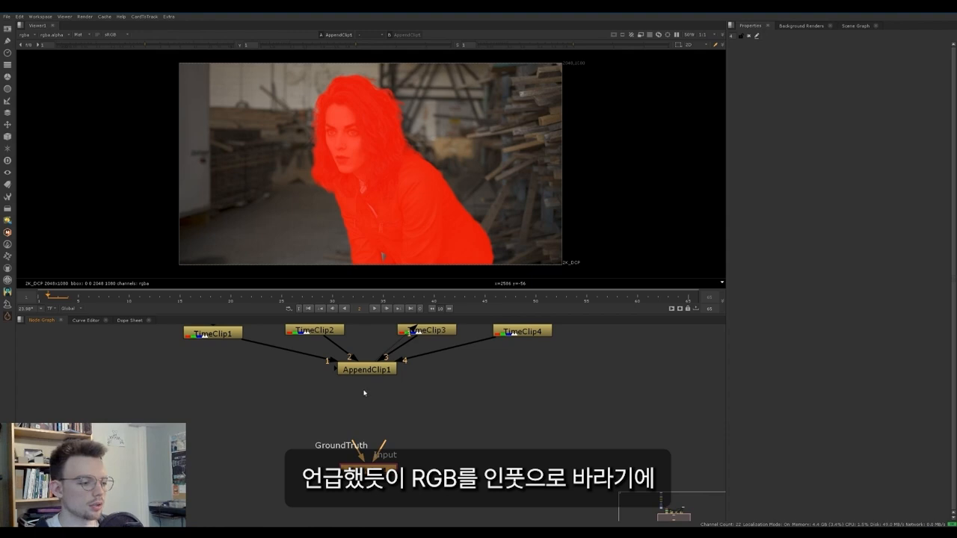
key(Tab)
text(remove)
key(Return)
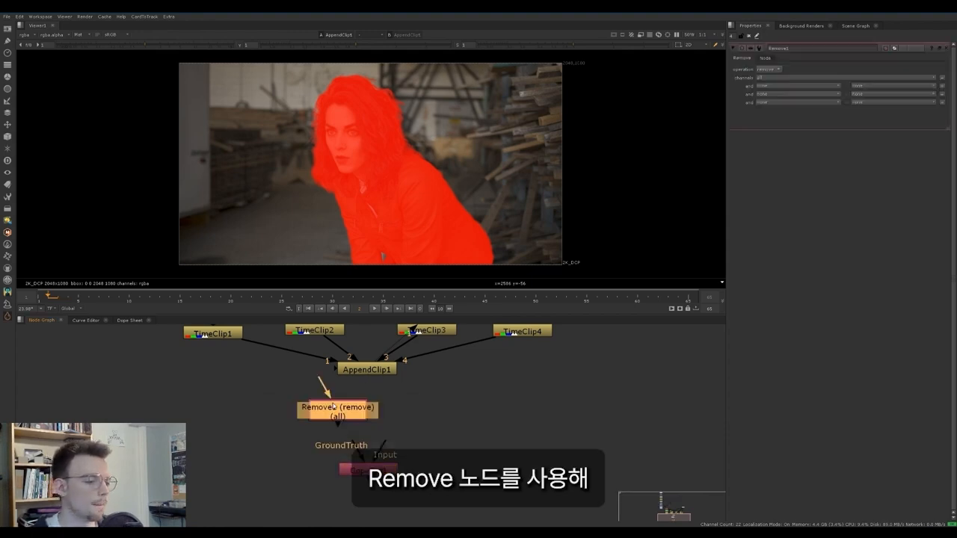
click(333, 406)
Set the Remove node to keep only the rgb channels and shift it to the left below AppendClip
click(768, 69)
click(770, 79)
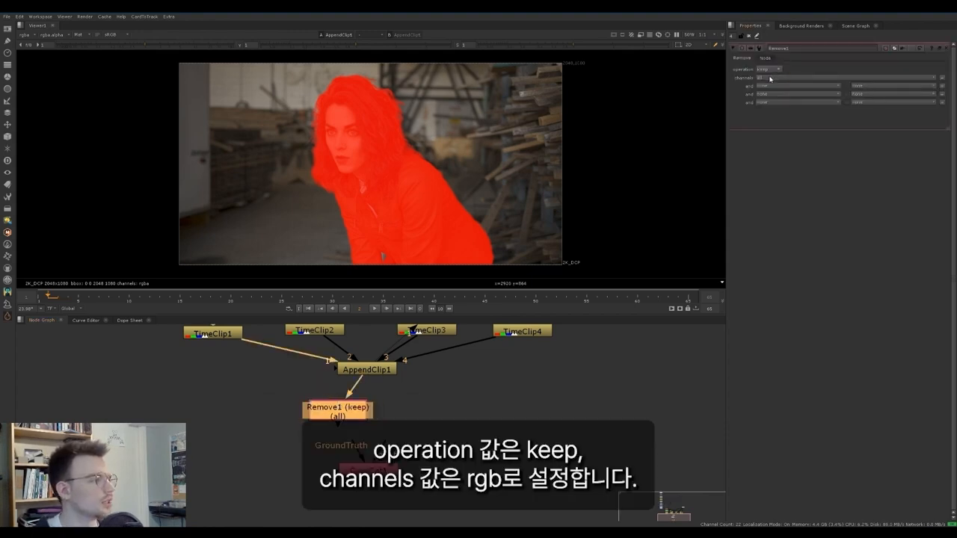
click(770, 79)
click(775, 96)
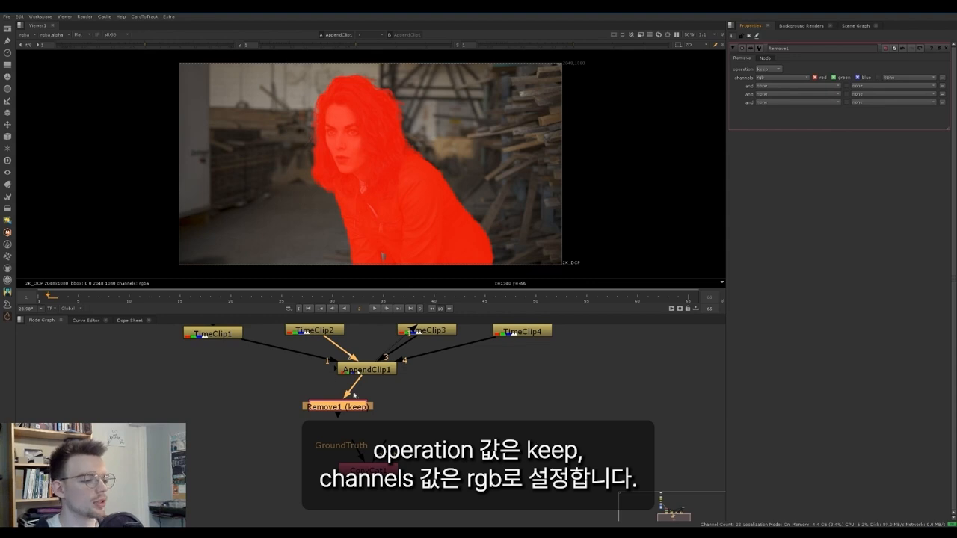
drag(356, 405, 314, 404)
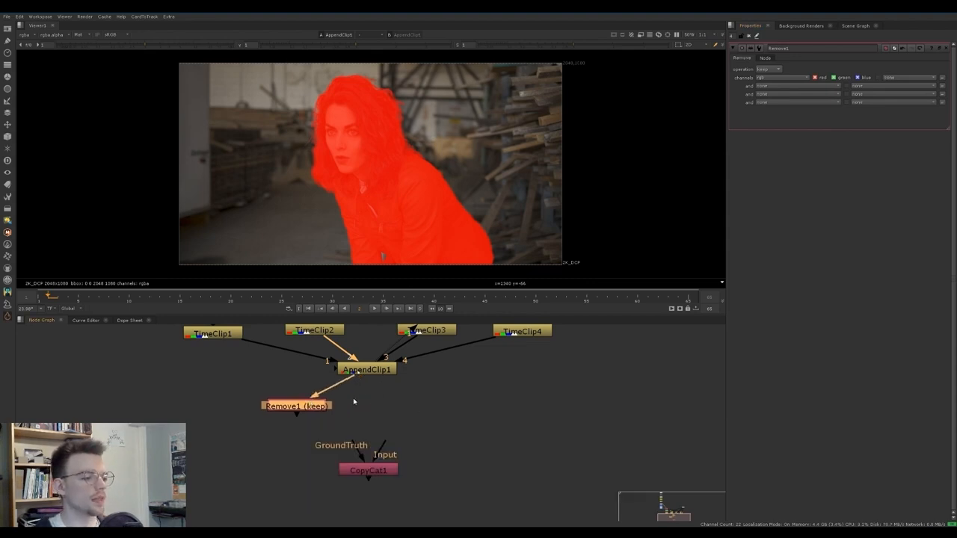
Add a Shuffle node as a second branch from AppendClip, view it and route the input alpha to the red output
click(406, 398)
key(Tab)
text(shuf)
key(Return)
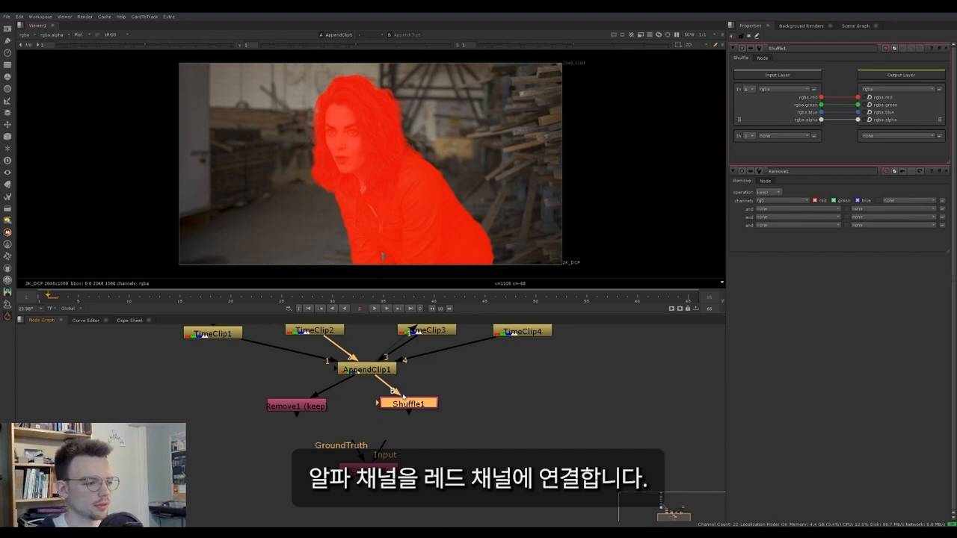
key(1)
drag(820, 120, 858, 98)
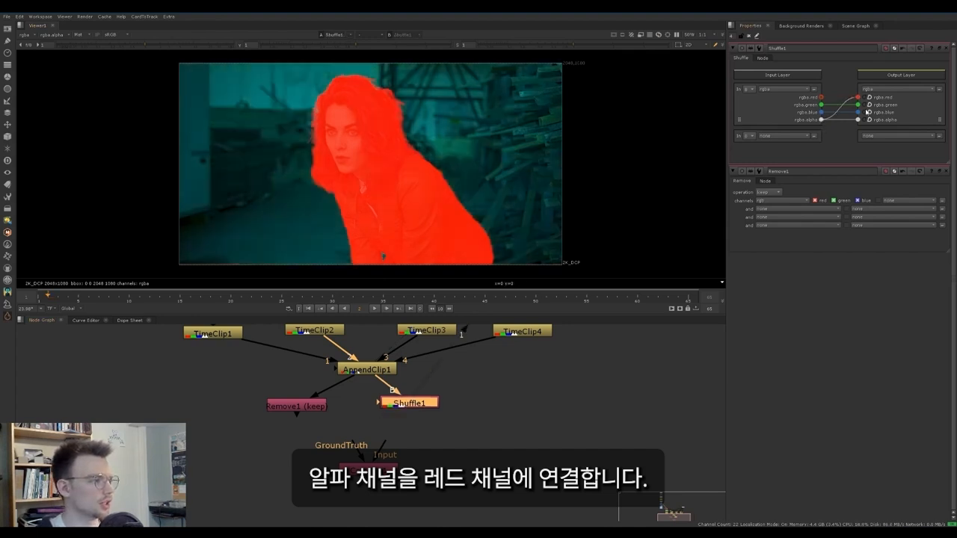
Paste a copy of the Remove node beneath the Shuffle and make it keep only the red channel of rgb
click(309, 407)
click(421, 405)
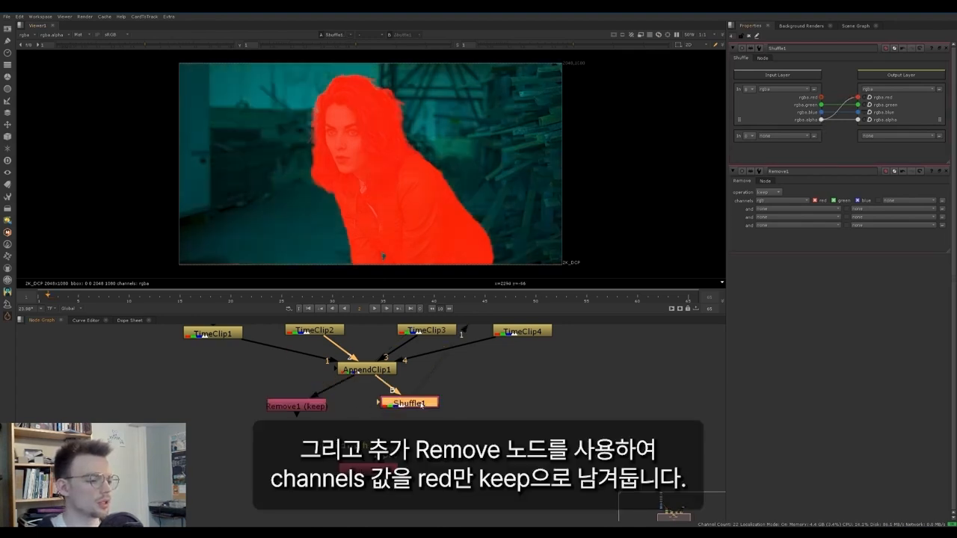
key(ctrl+v)
click(771, 79)
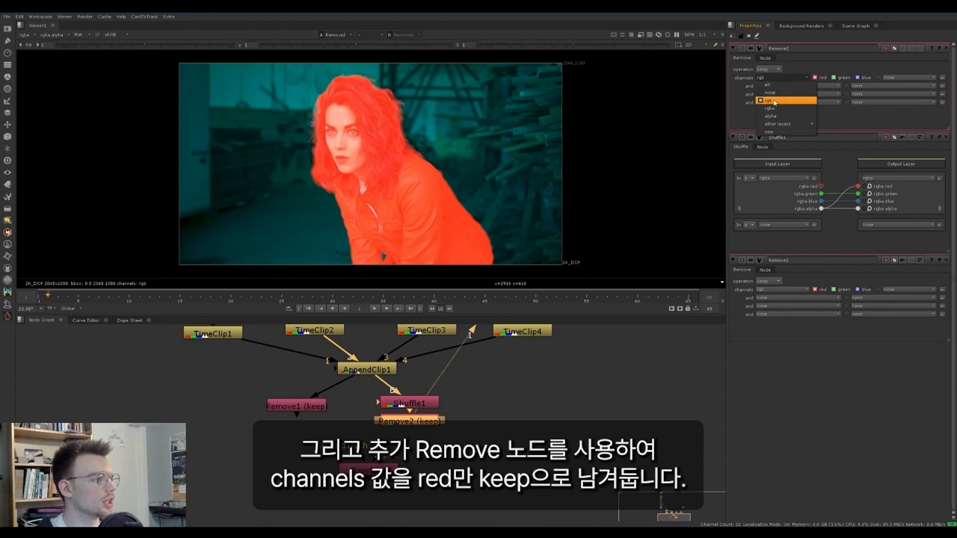
click(779, 101)
click(860, 78)
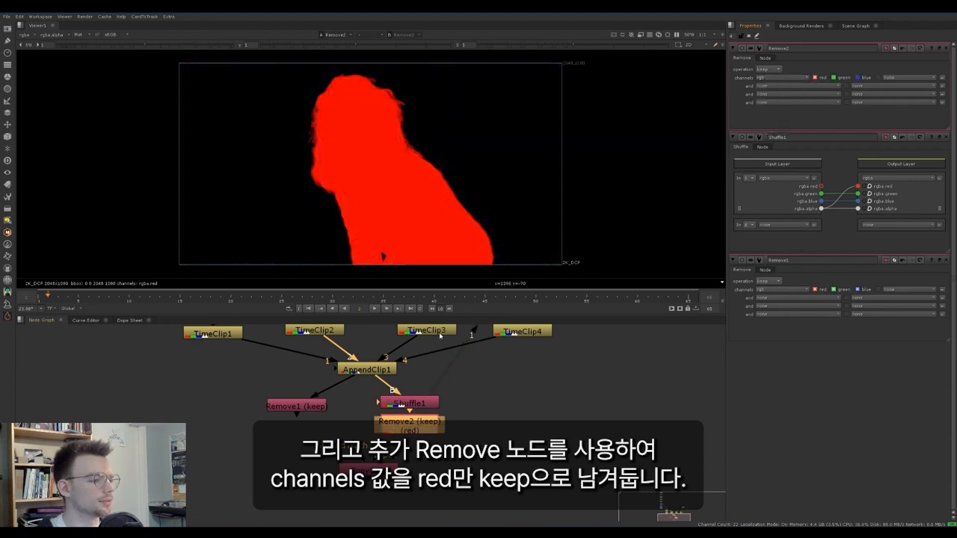
click(412, 410)
drag(369, 472, 349, 475)
View the rgb Remove branch and the red-matte Remove branch, stepping through the frames of both training sequences
click(413, 431)
click(296, 406)
key(1)
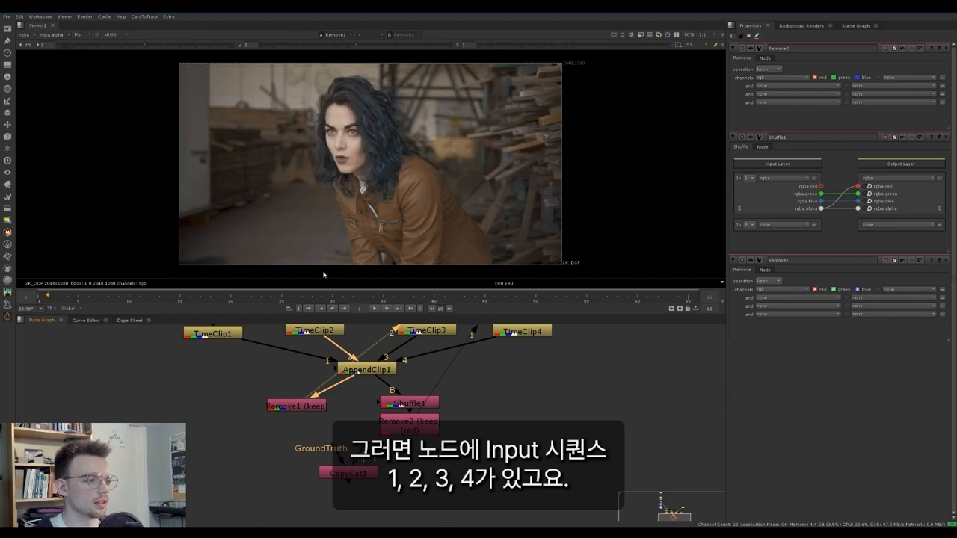
key(Left)
key(Right)
key(Right)
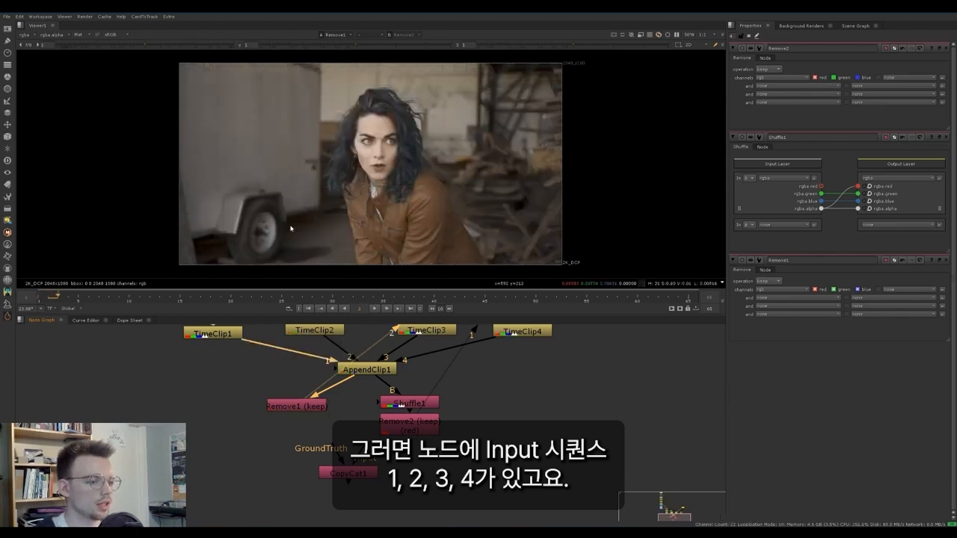
key(Right)
key(Left)
key(Left)
key(Left)
key(Right)
key(Right)
key(Right)
key(Right)
key(Right)
key(2)
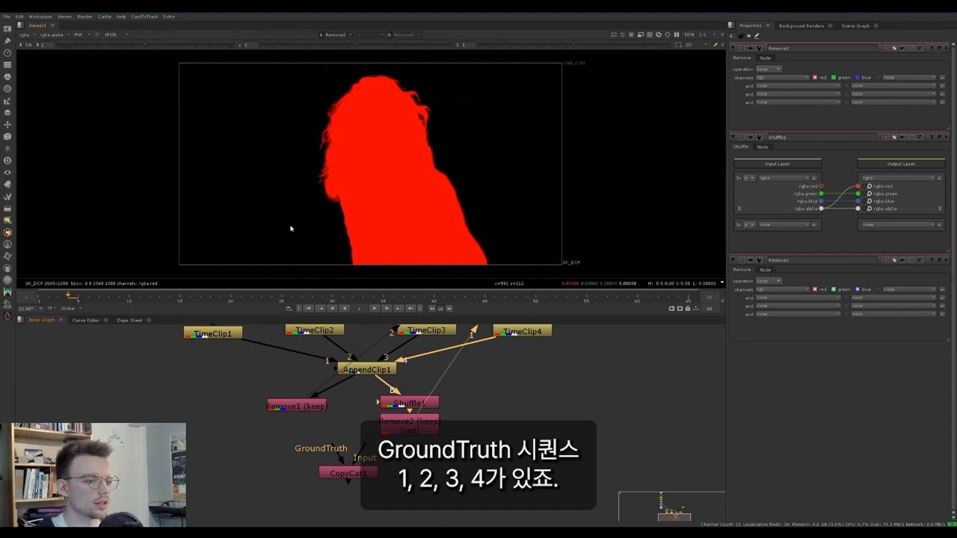
key(Left)
key(Left)
key(Left)
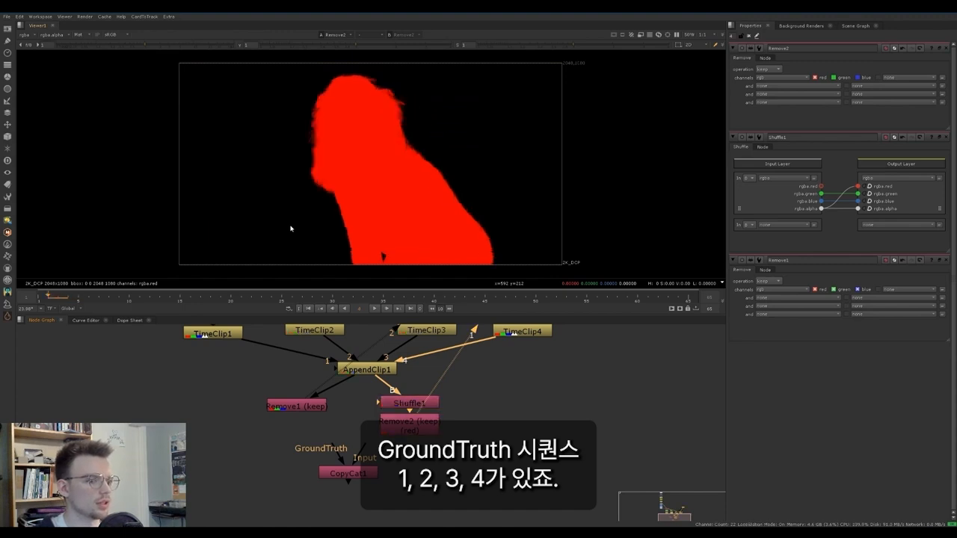
Connect CopyCat's Input to the rgb Remove node and its GroundTruth to the red-only Remove node
middle_drag(399, 437, 421, 443)
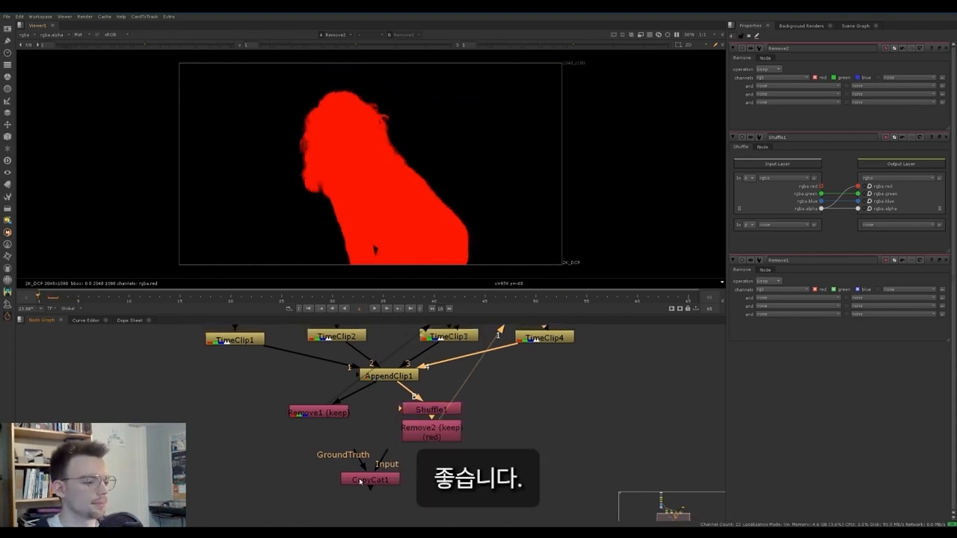
drag(382, 455, 319, 416)
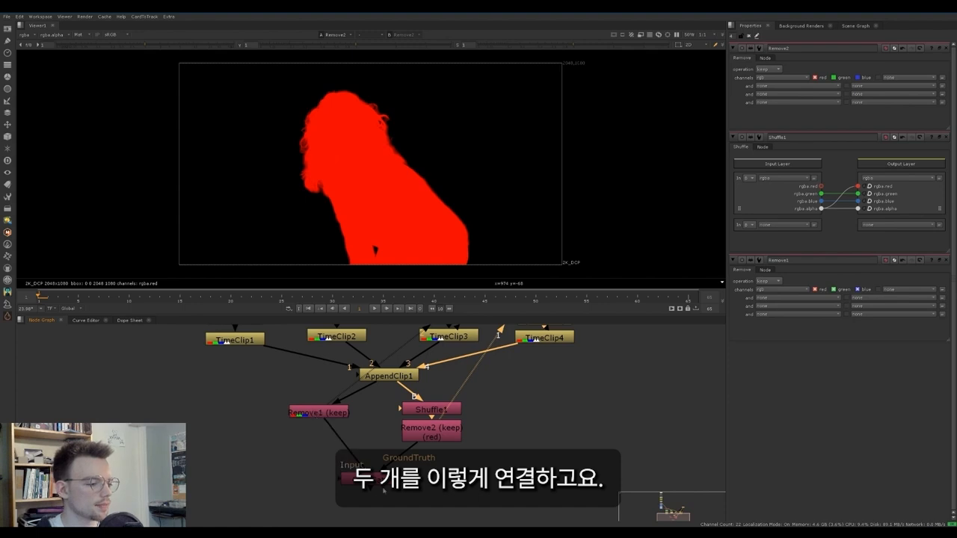
drag(370, 478, 373, 487)
Move the Remove, Shuffle and CopyCat nodes down and insert a Dot beneath AppendClip that feeds both branches
middle_drag(444, 509, 453, 465)
drag(483, 473, 258, 357)
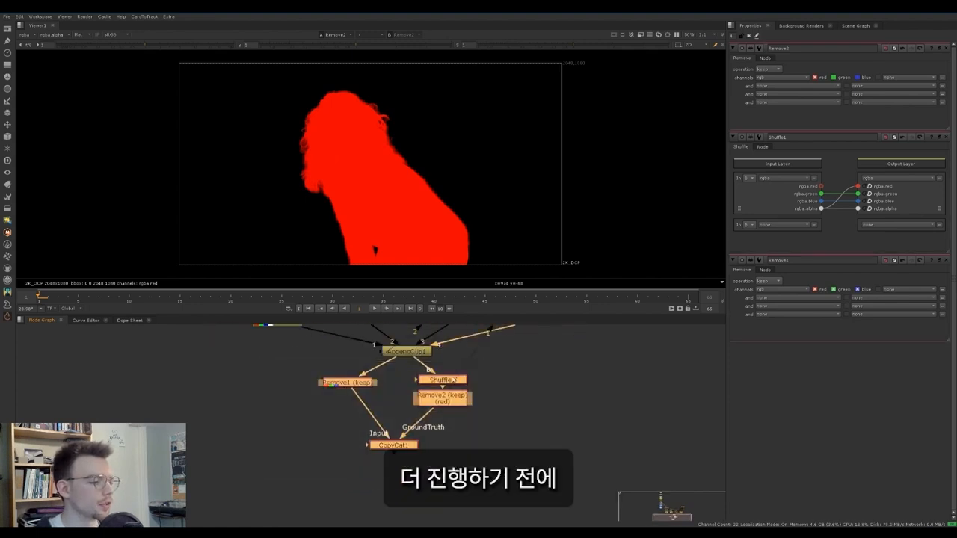
drag(452, 366, 465, 418)
click(441, 386)
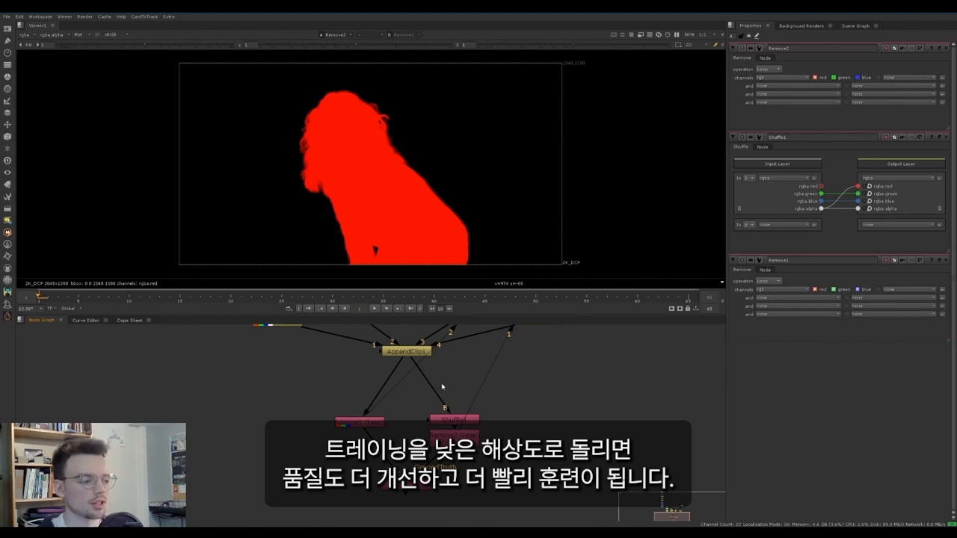
drag(266, 370, 511, 499)
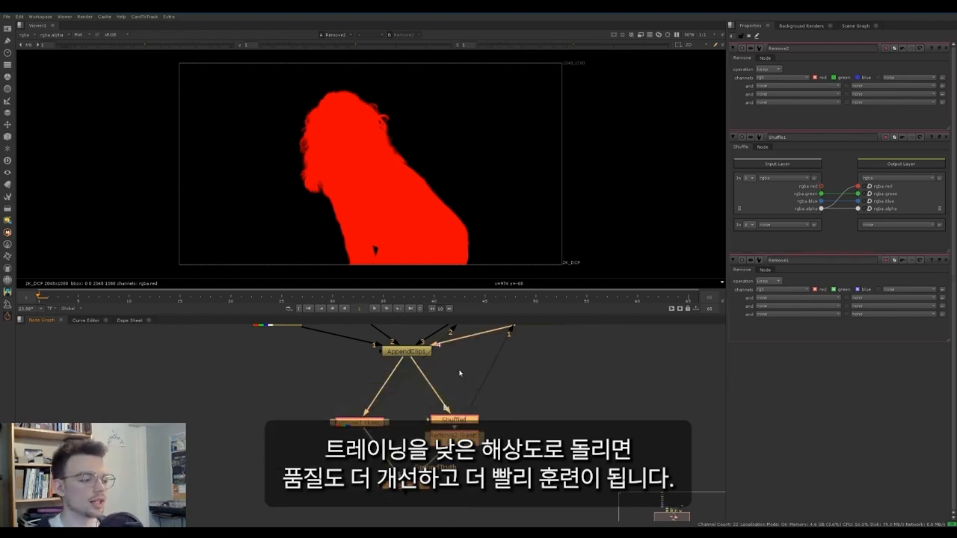
click(459, 371)
click(410, 357)
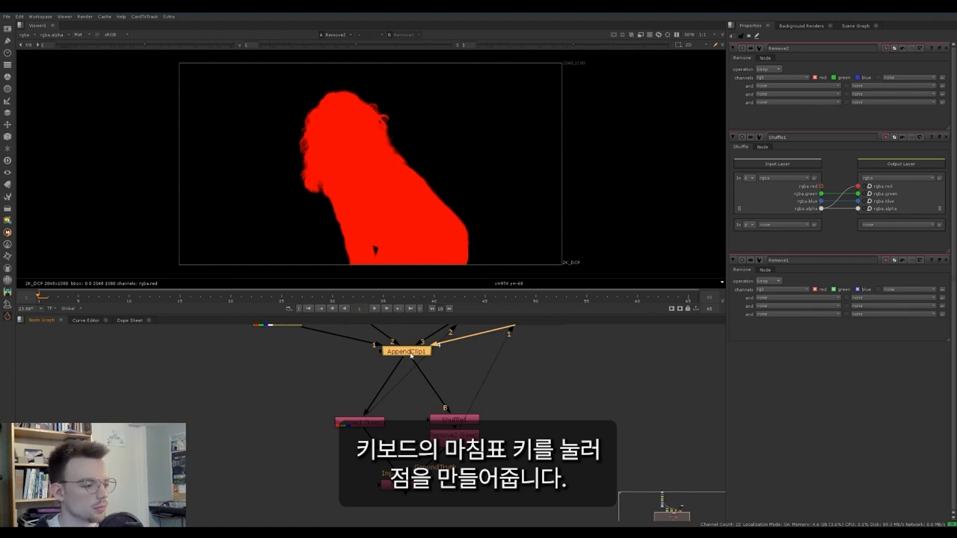
key(period)
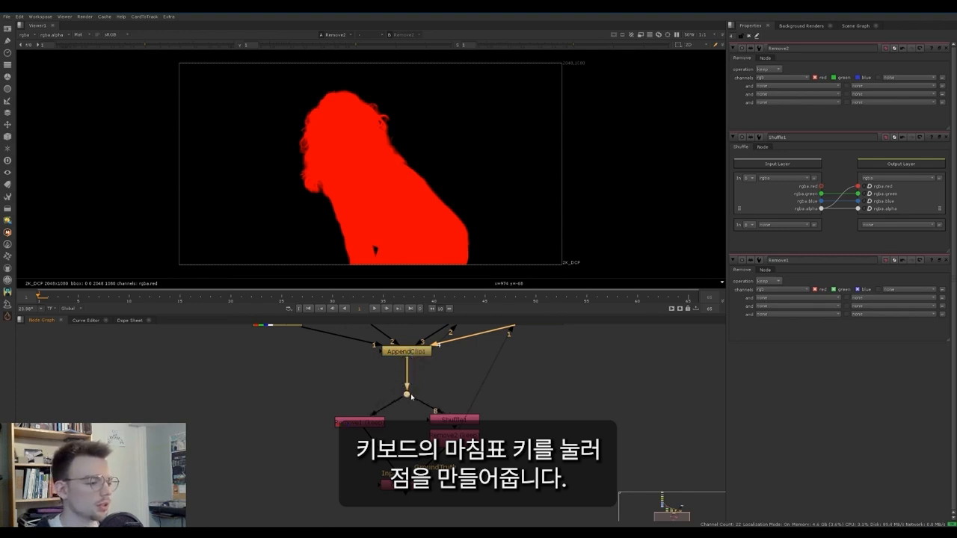
Shift the Dot and its branches down and insert a Reformat node between AppendClip and the Dot
drag(526, 379, 342, 520)
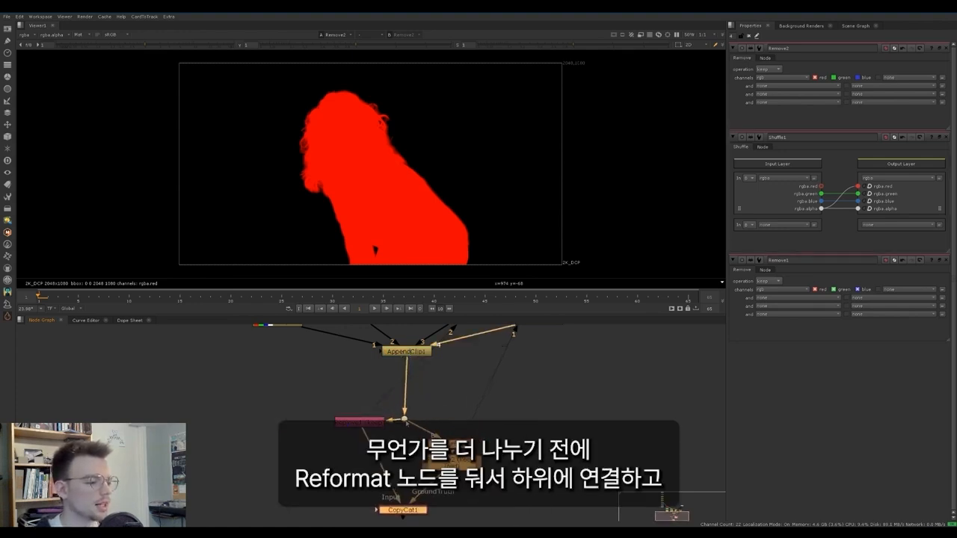
shift+click(374, 423)
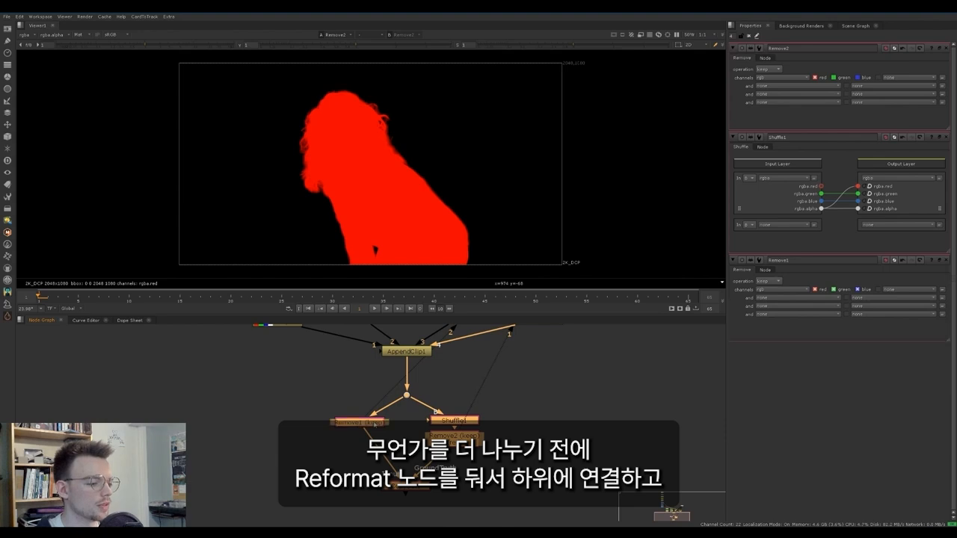
drag(375, 424, 374, 446)
click(382, 392)
key(Tab)
text(r)
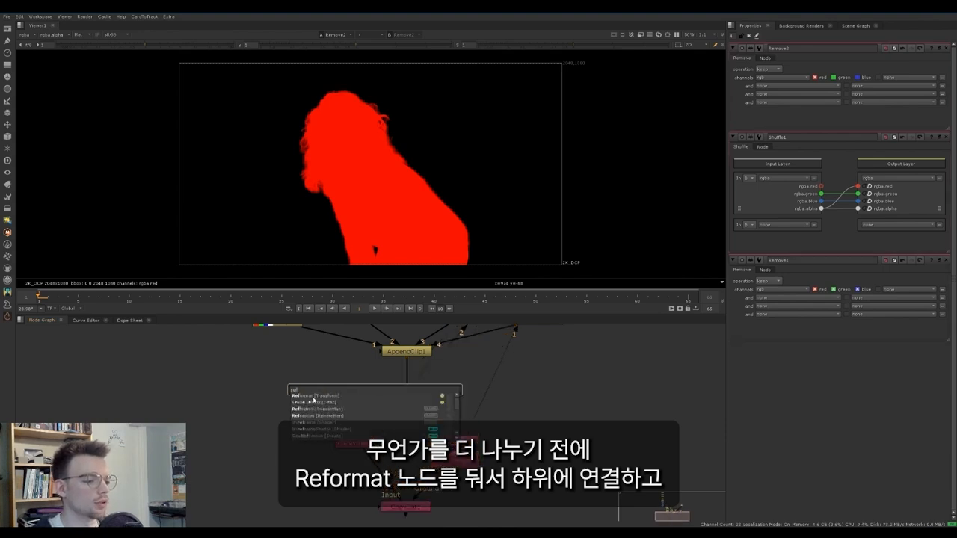
click(314, 401)
drag(394, 390, 423, 374)
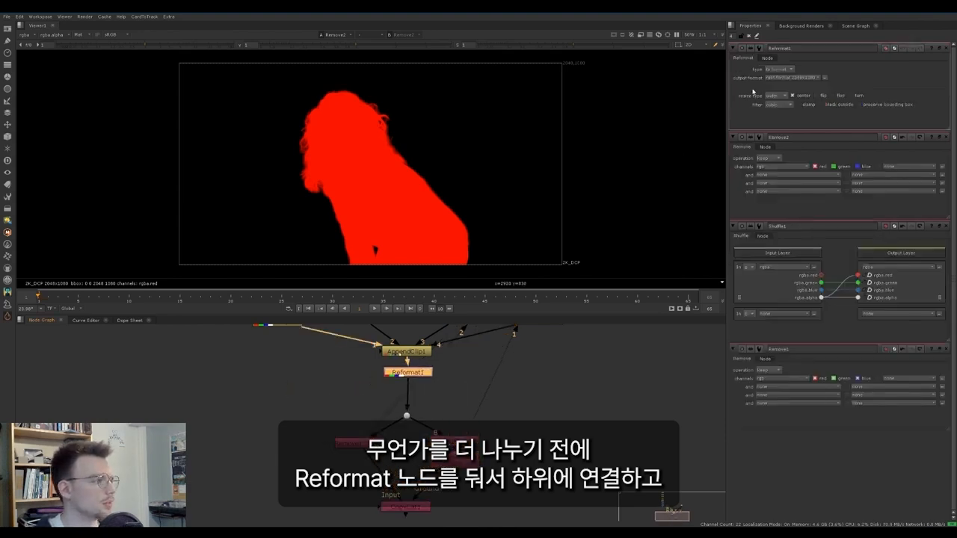
Set the Reformat node's type to scale with a scale of 0.33
click(778, 69)
click(778, 87)
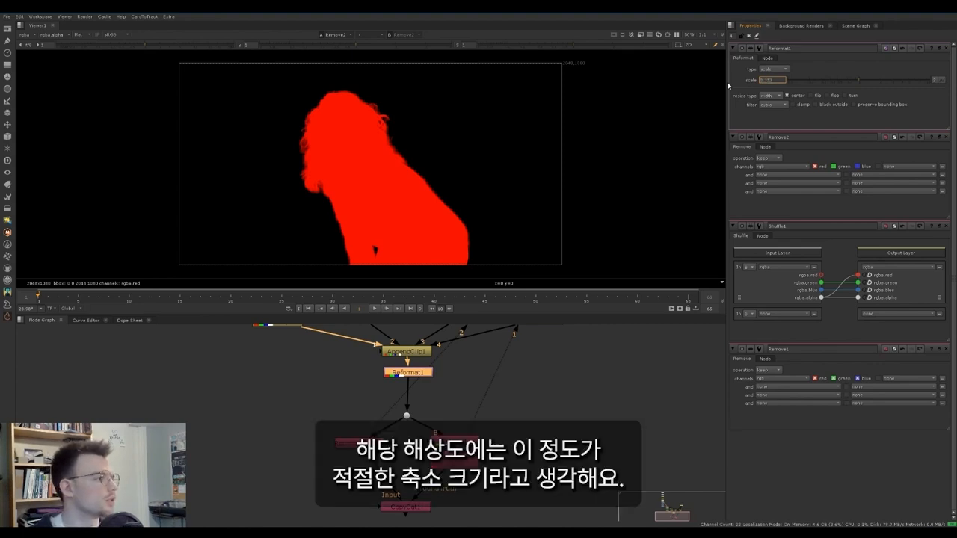
key(Return)
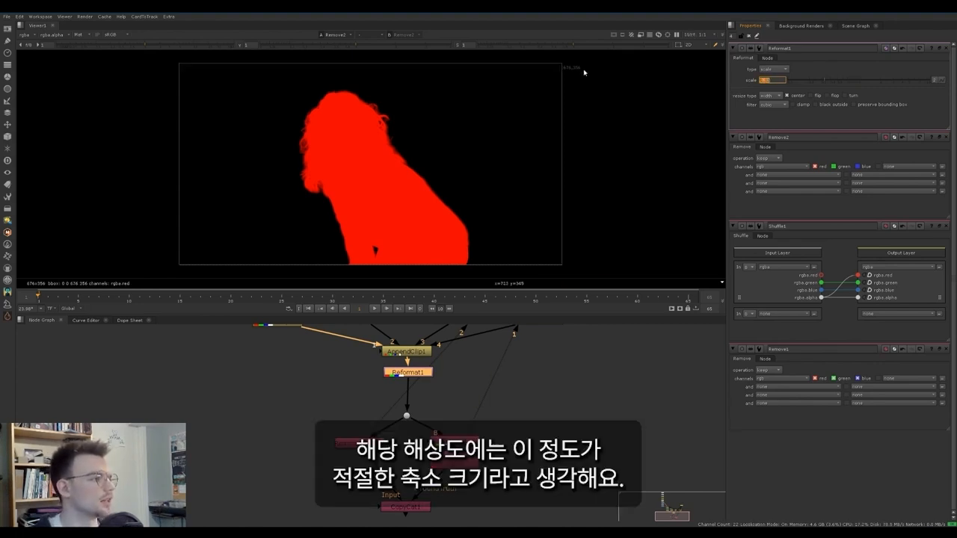
Adjust the spacing of the nodes below and insert a Clamp node between the Reformat and the Dot
middle_drag(384, 518, 385, 488)
drag(497, 484, 307, 334)
drag(410, 343, 408, 351)
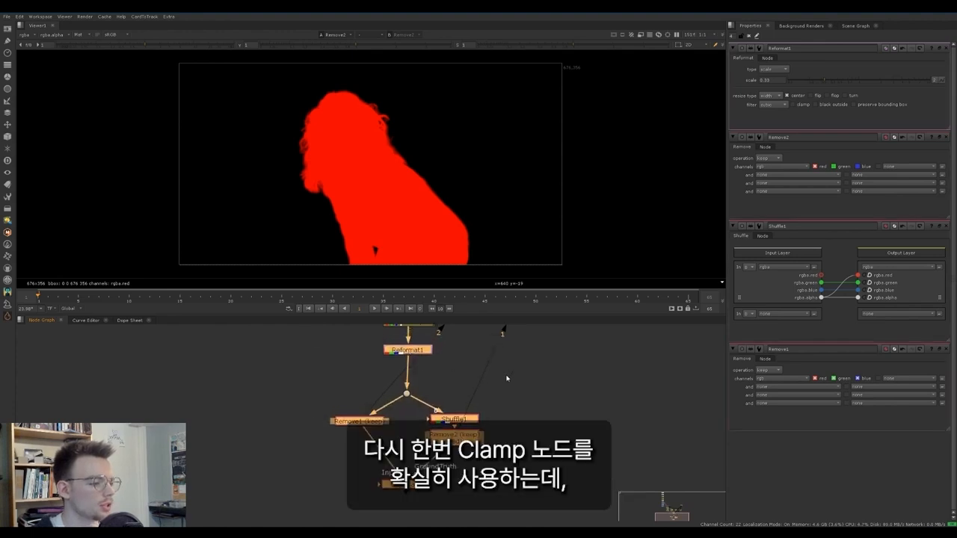
drag(552, 377, 270, 504)
click(407, 350)
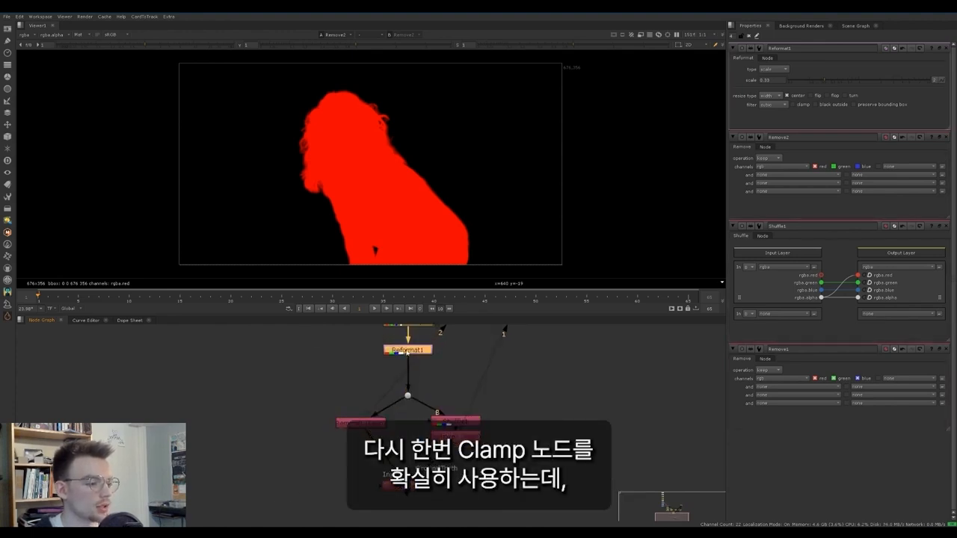
key(Tab)
text(clamp)
key(Return)
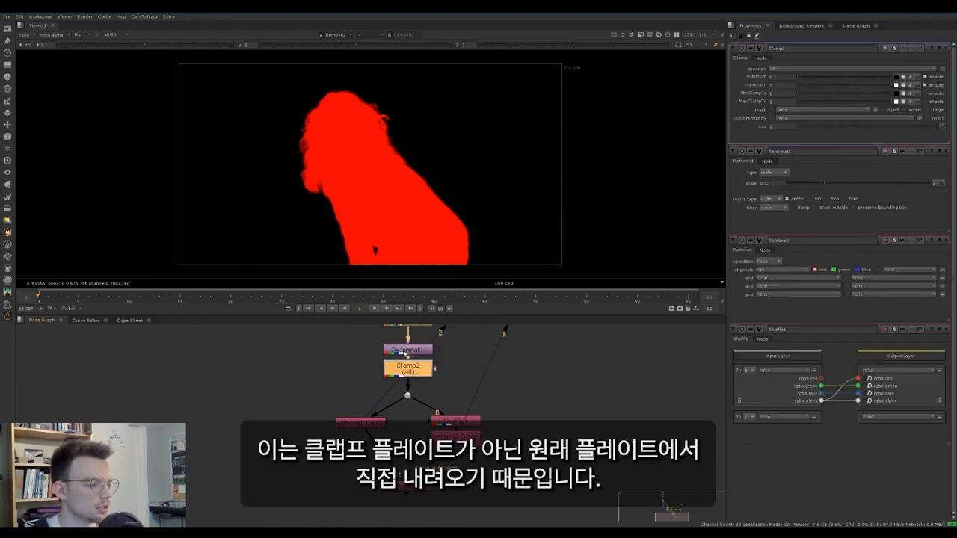
View the CopyCat node, open its properties, close the Clamp and Reformat properties, and start the training
scroll(499, 462, down, 3)
middle_drag(350, 353, 366, 327)
scroll(436, 457, up, 2)
middle_drag(436, 457, 427, 388)
scroll(426, 388, up, 2)
click(512, 385)
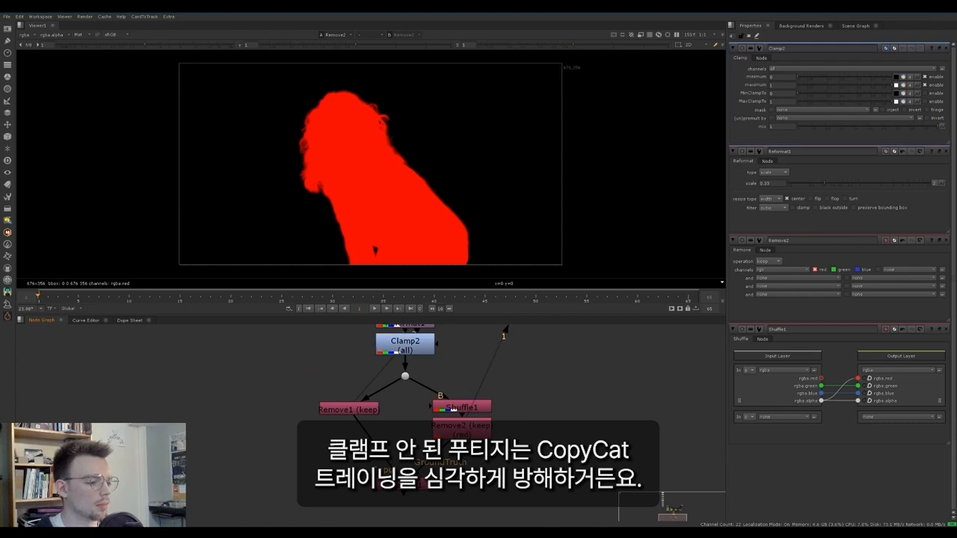
click(409, 484)
key(1)
double_click(409, 484)
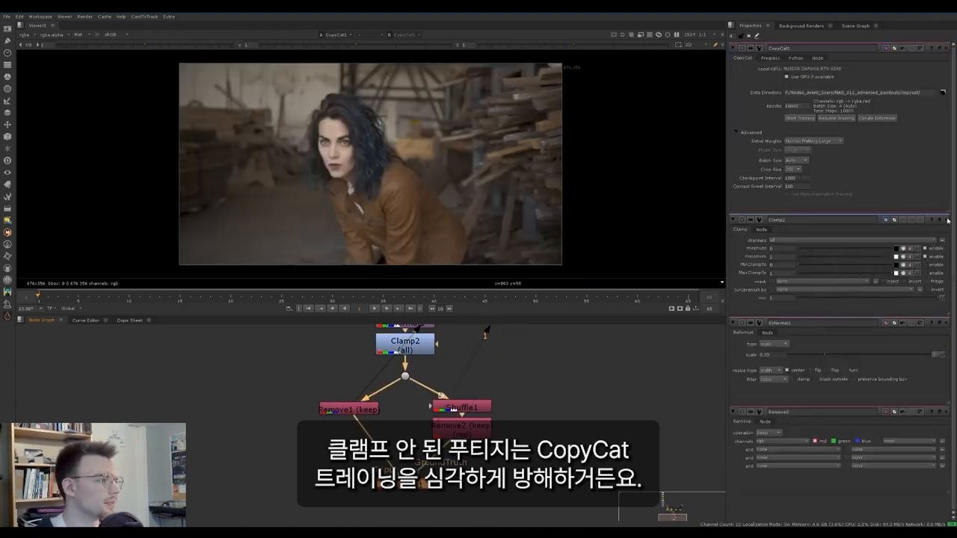
click(947, 220)
click(946, 220)
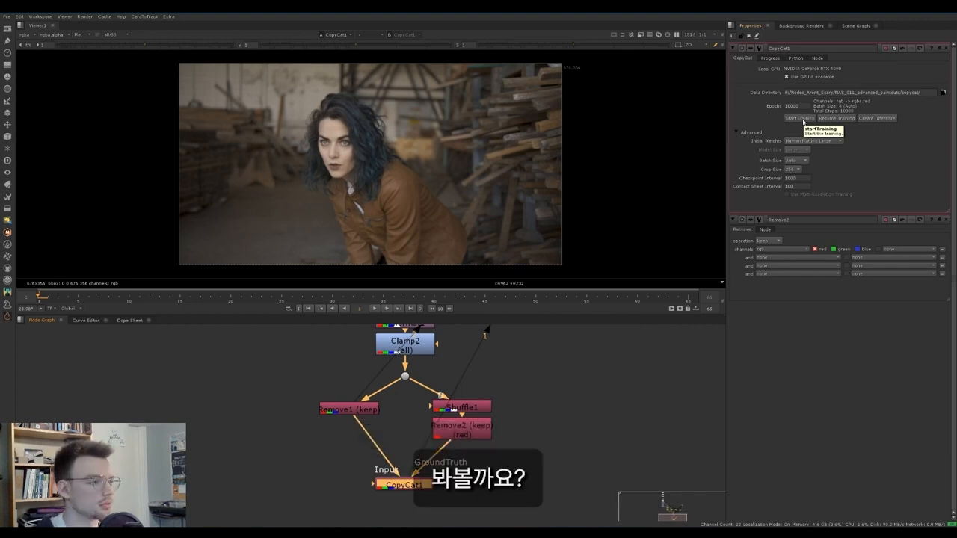
click(802, 119)
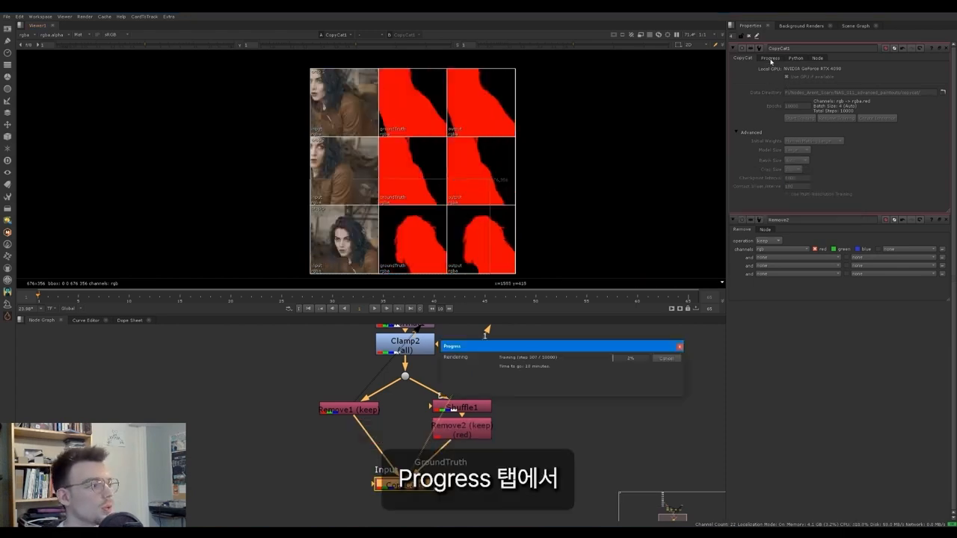
Show the CopyCat training progress graph on a log scale and cancel the training after about 500 steps
click(770, 58)
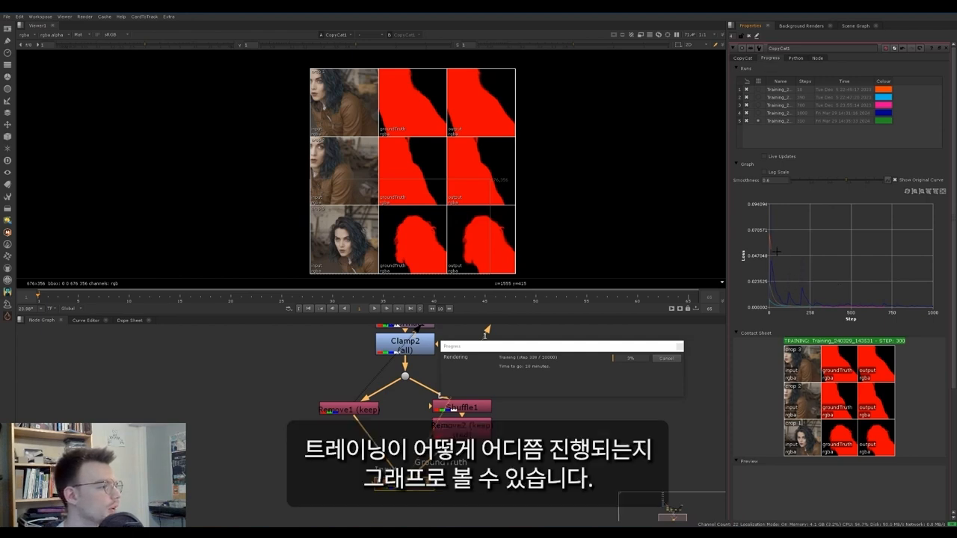
click(775, 173)
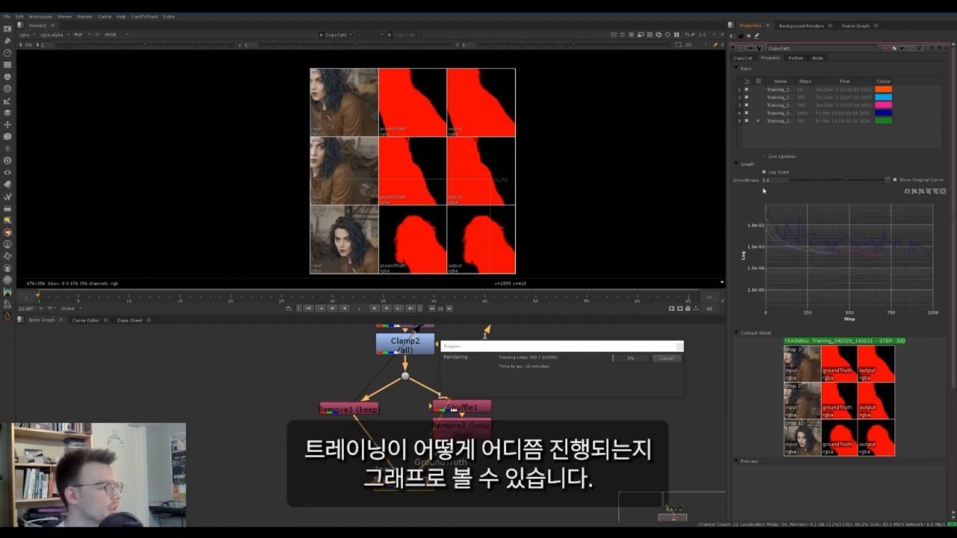
mouse_move(819, 256)
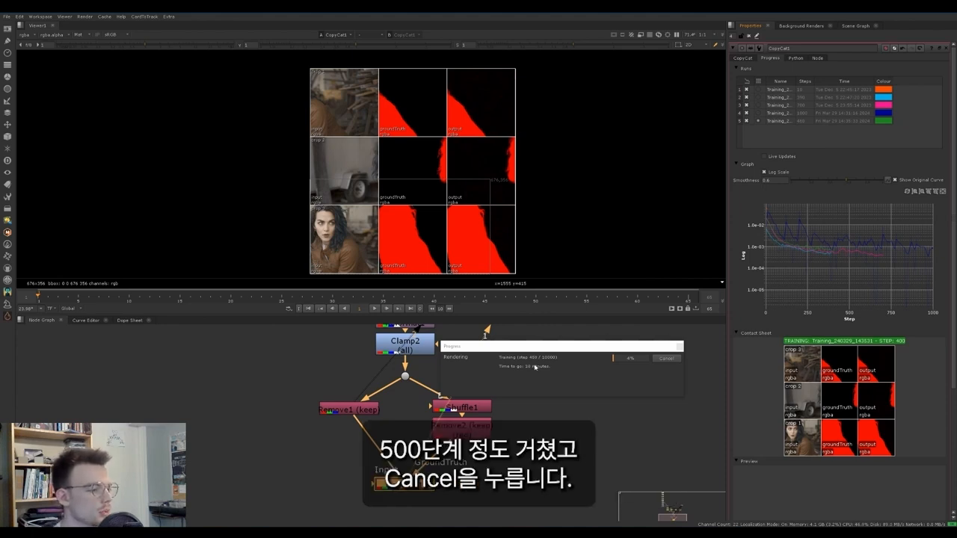
click(537, 367)
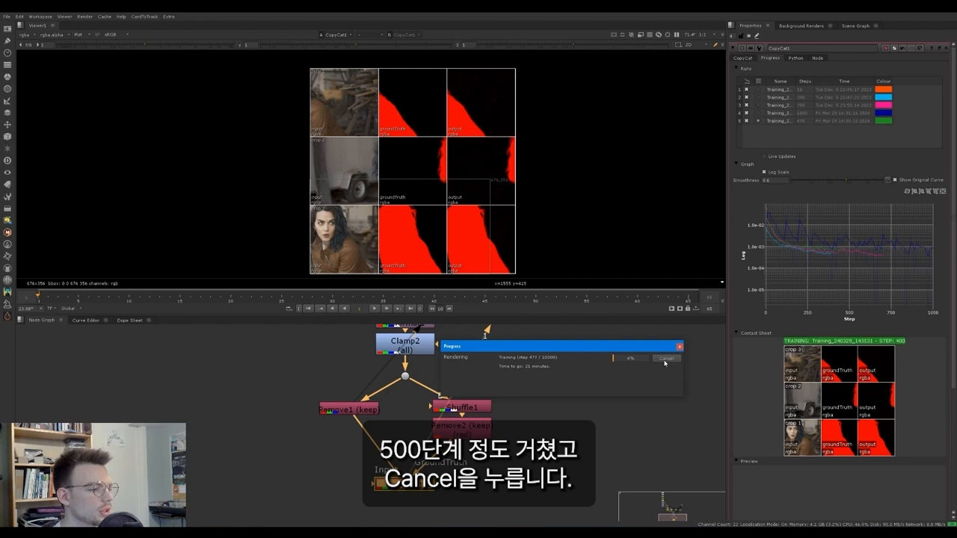
click(664, 359)
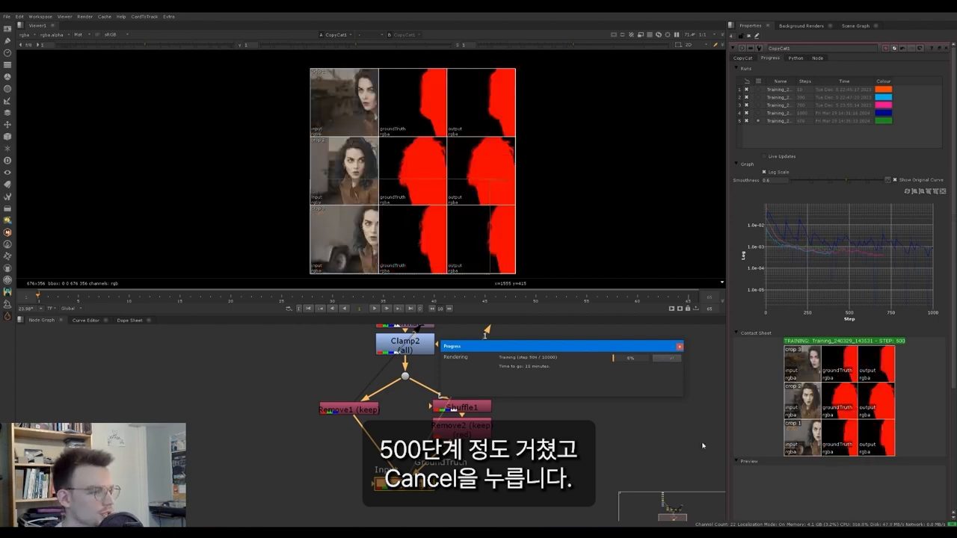
Reopen the CopyCat node's main settings, create an Inference node from the trained model, and place it to the left of the training branch
click(748, 36)
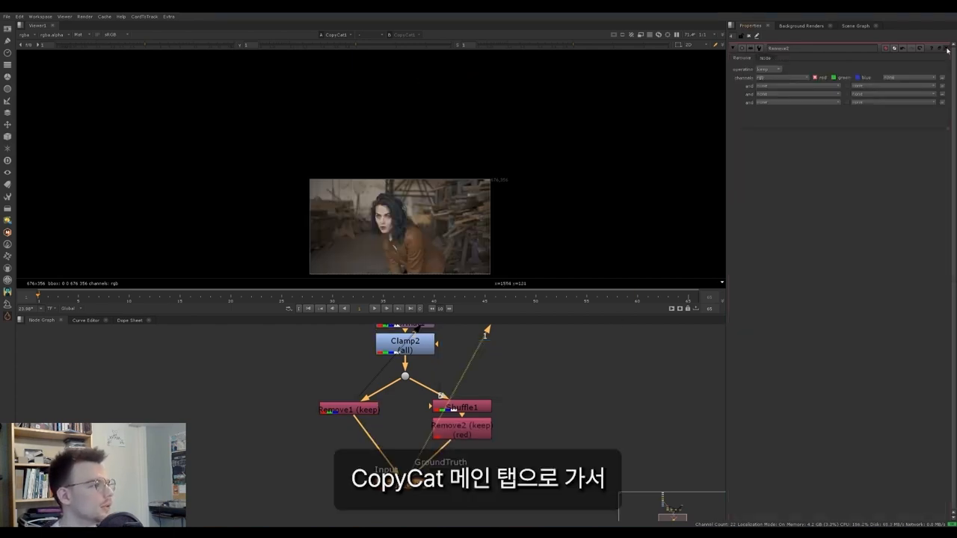
double_click(410, 483)
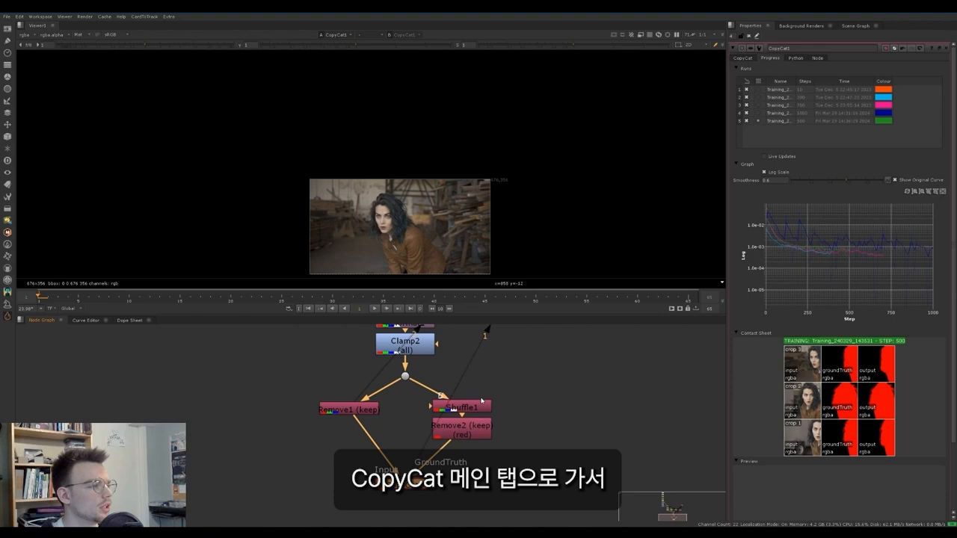
click(742, 58)
click(876, 118)
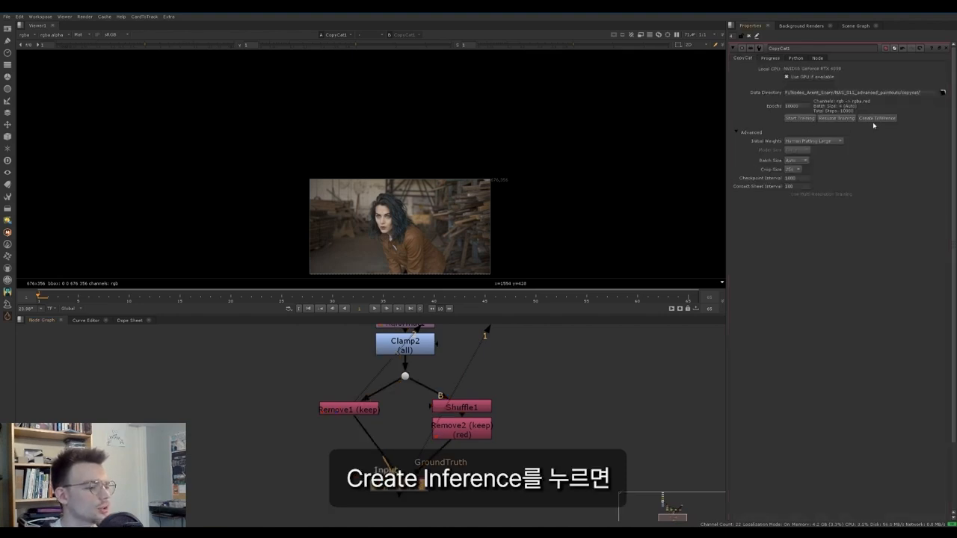
drag(457, 464, 256, 429)
middle_drag(313, 398, 336, 426)
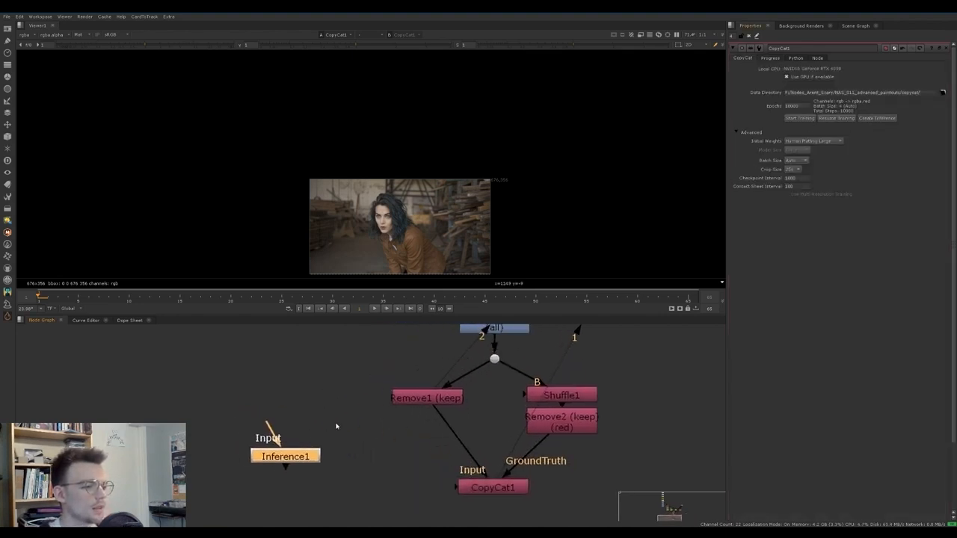
key(f)
scroll(375, 196, up, 1)
middle_drag(375, 398, 446, 423)
scroll(347, 396, down, 2)
drag(438, 499, 459, 431)
middle_drag(502, 379, 460, 426)
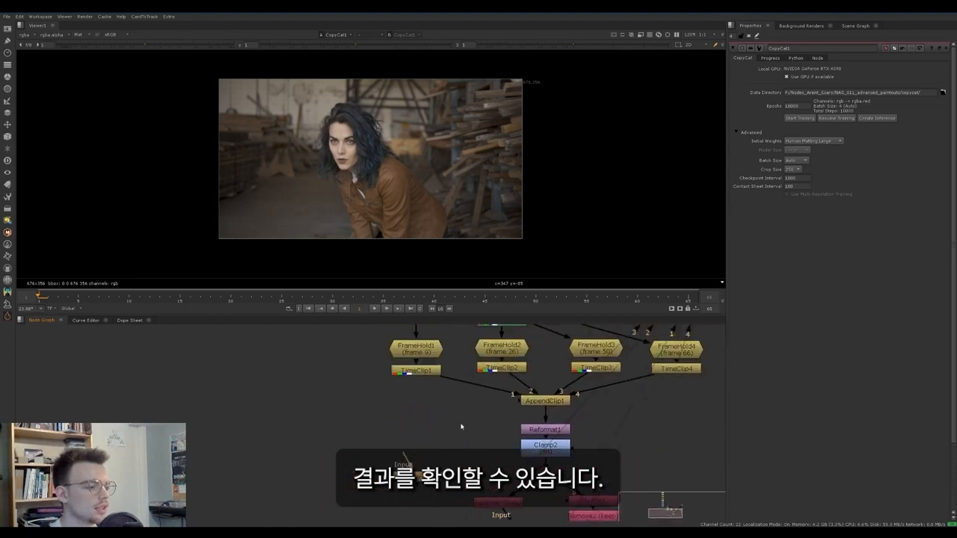
Duplicate the Reformat and Clamp nodes below AppendClip and place the copies above the Inference node
click(532, 433)
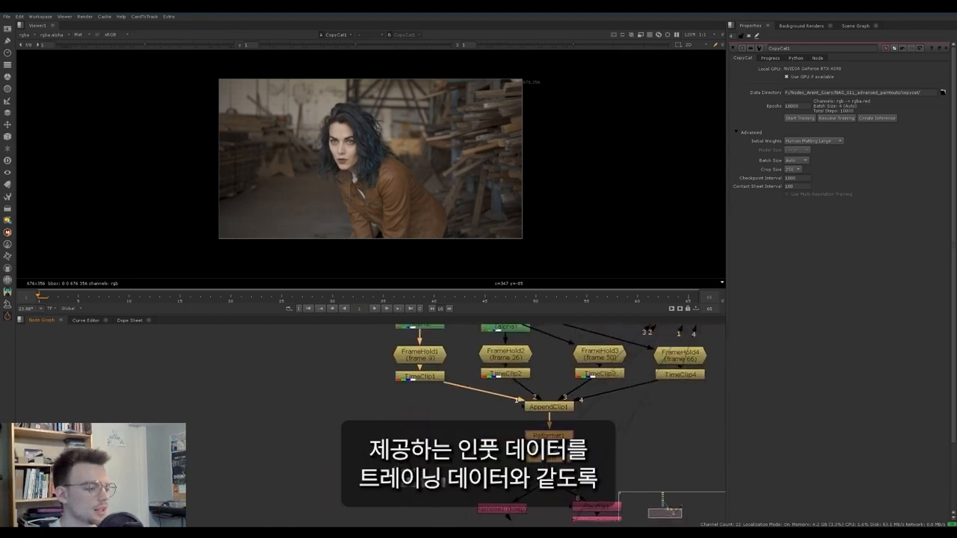
scroll(379, 411, down, 3)
middle_drag(379, 410, 428, 432)
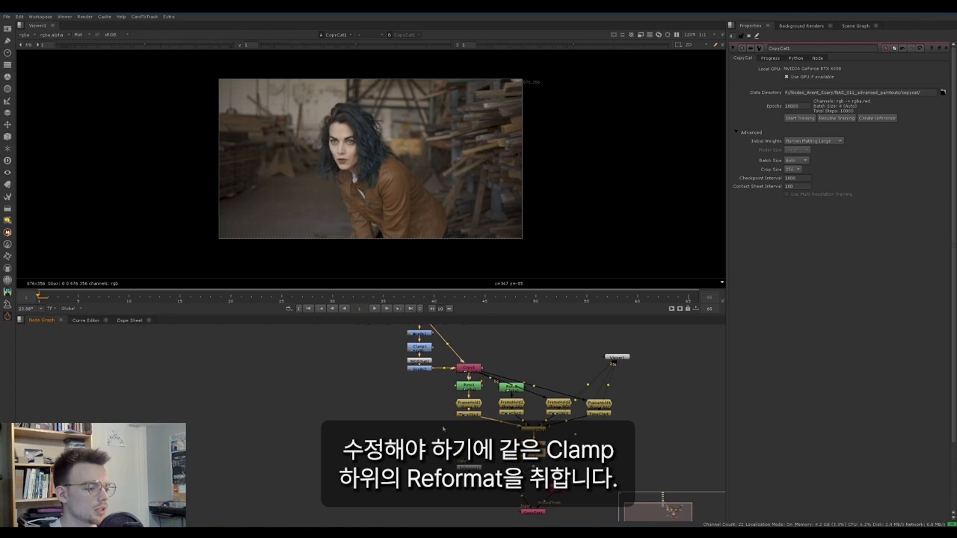
key(ctrl+v)
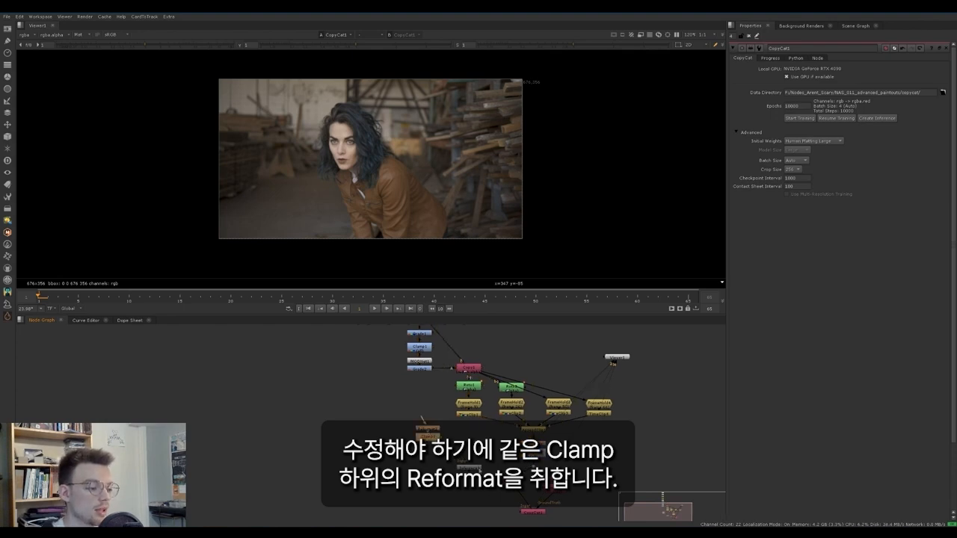
middle_drag(429, 432, 427, 452)
drag(432, 450, 444, 450)
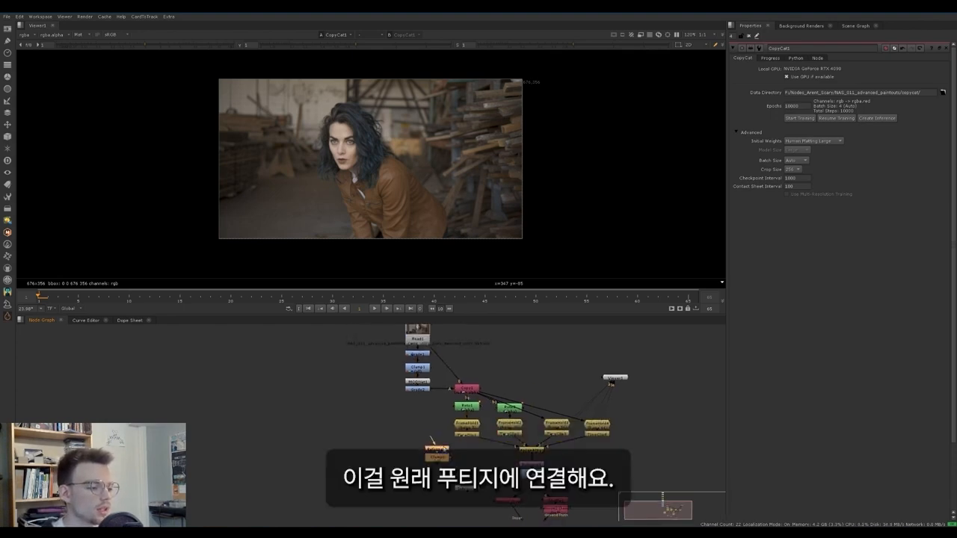
Connect the duplicated Reformat to the original Read footage so the full sequence feeds the Clamp and Inference nodes
drag(441, 392, 418, 342)
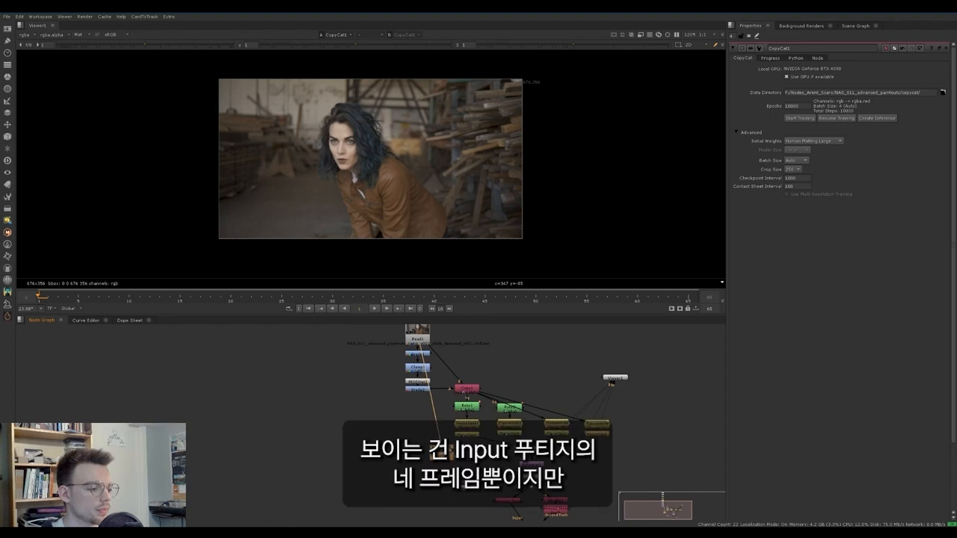
drag(438, 413, 639, 449)
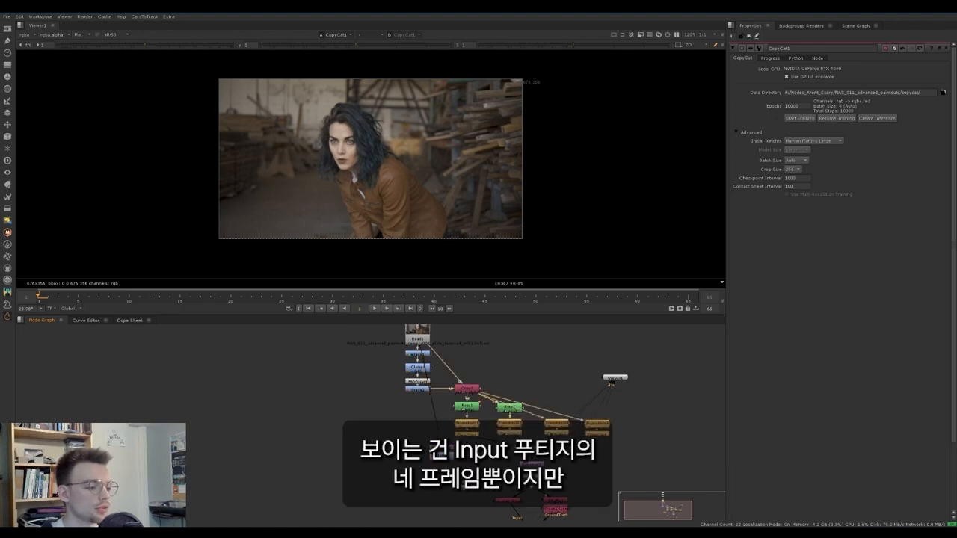
click(469, 441)
scroll(471, 519, up, 2)
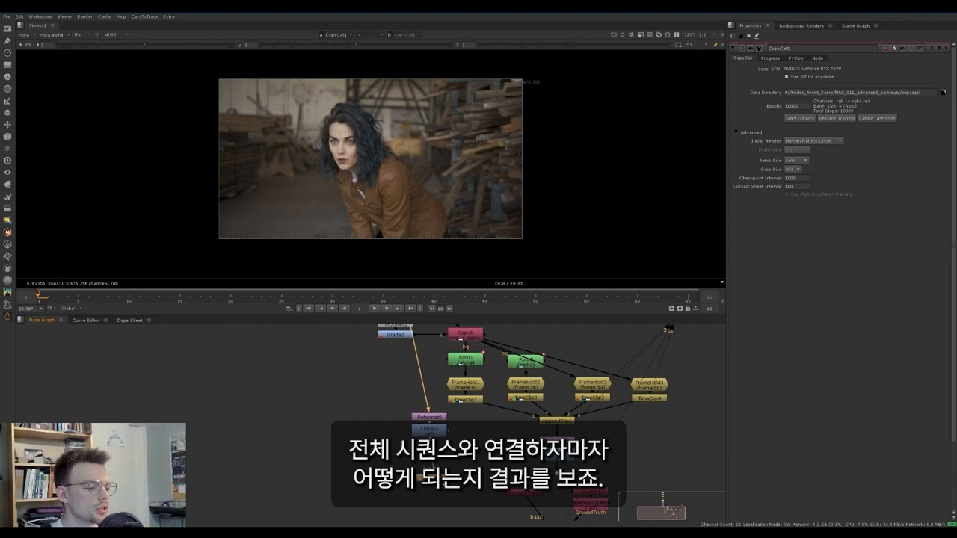
Open and view the Inference node and play its matte through the whole sequence
double_click(429, 471)
key(1)
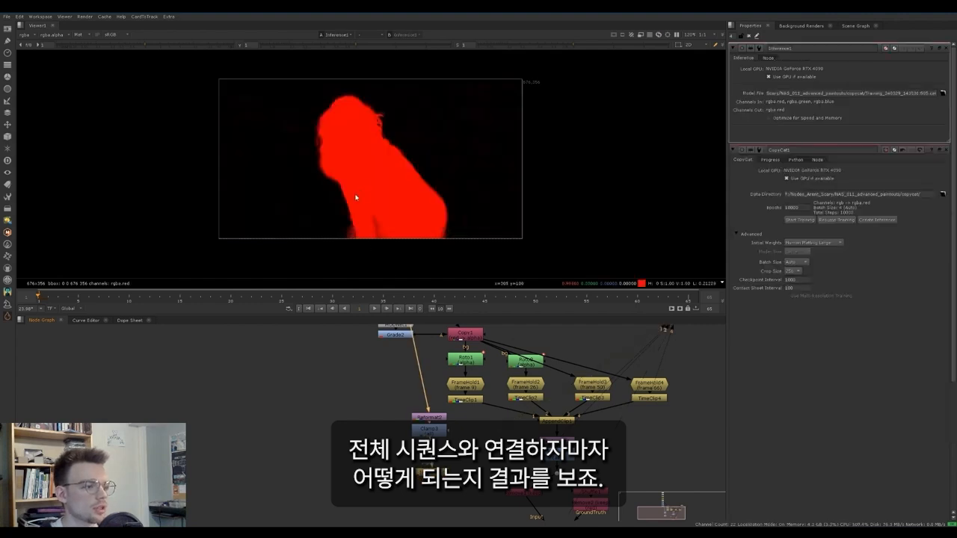
key(l)
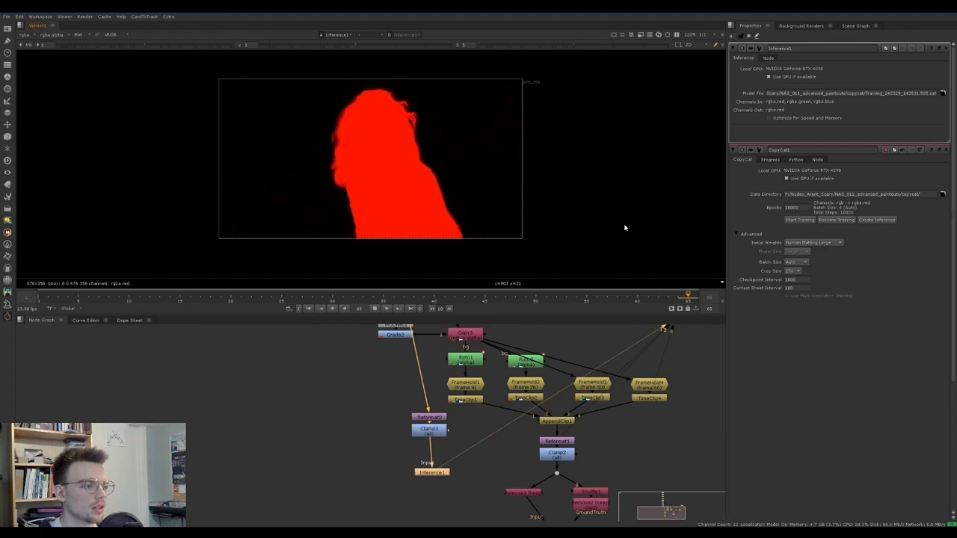
Check the inferred matte on the early frames up to the FrameHold at frame 9, and return to frame 1
click(68, 297)
drag(68, 297, 117, 299)
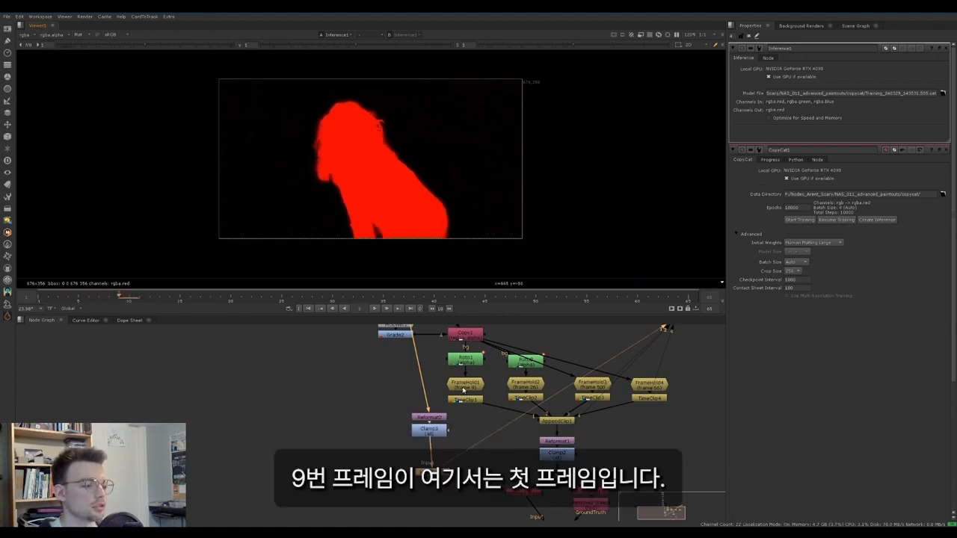
click(470, 387)
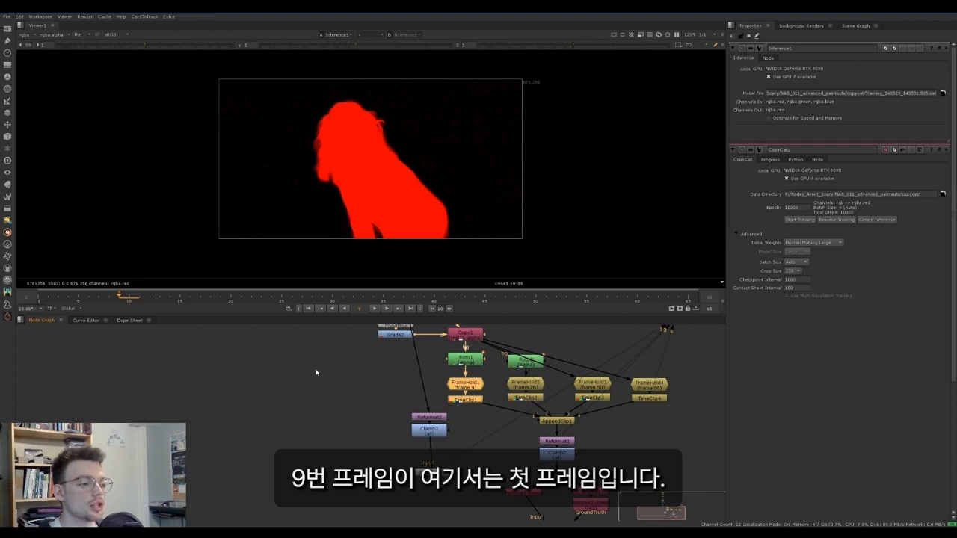
drag(97, 297, 38, 300)
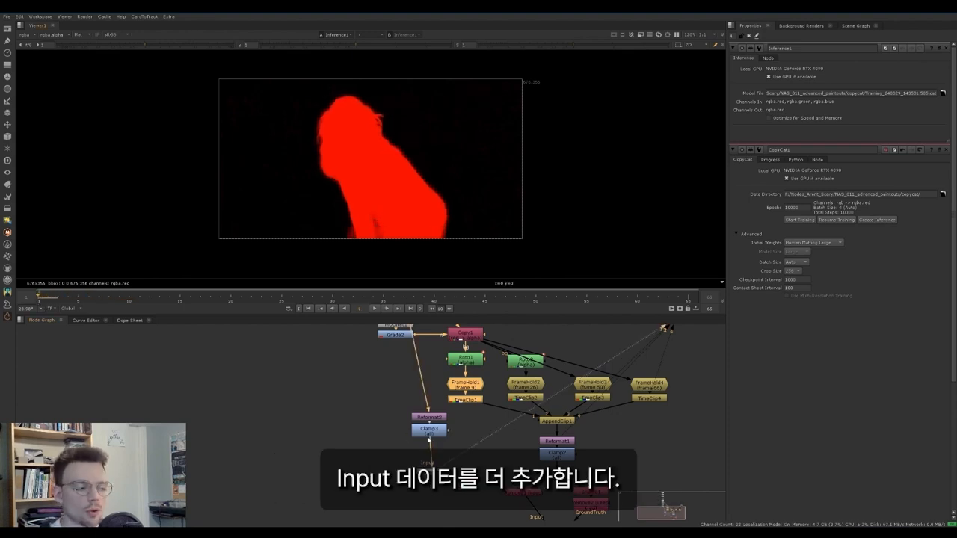
Move the duplicated Reformat, Clamp and Inference nodes further left to make room beside the FrameHold branches
middle_drag(363, 453, 358, 432)
drag(356, 387, 448, 469)
drag(431, 404, 330, 437)
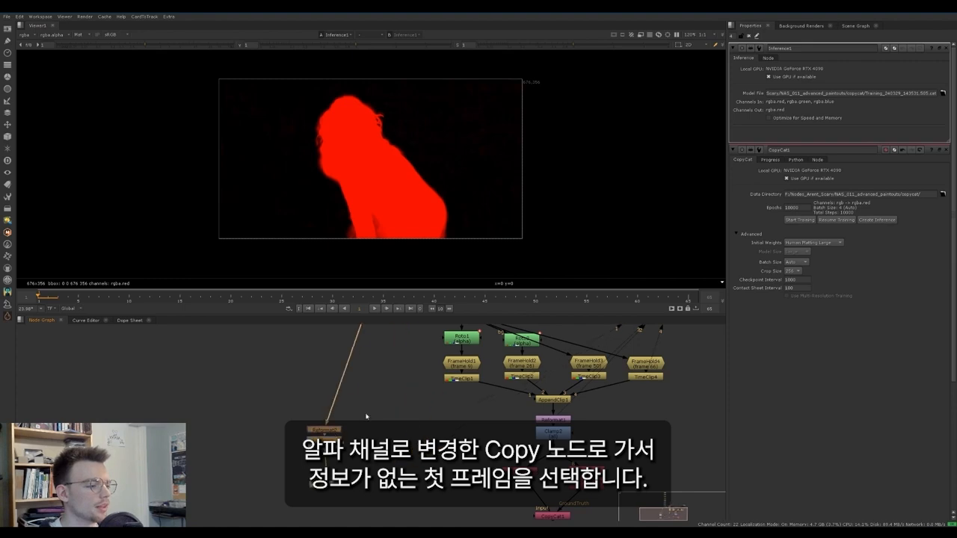
View the Copy node at frame 1 and examine the matte around the gap between the arm and the body
middle_drag(366, 417, 359, 456)
click(453, 351)
key(1)
scroll(314, 190, up, 3)
middle_drag(416, 251, 388, 212)
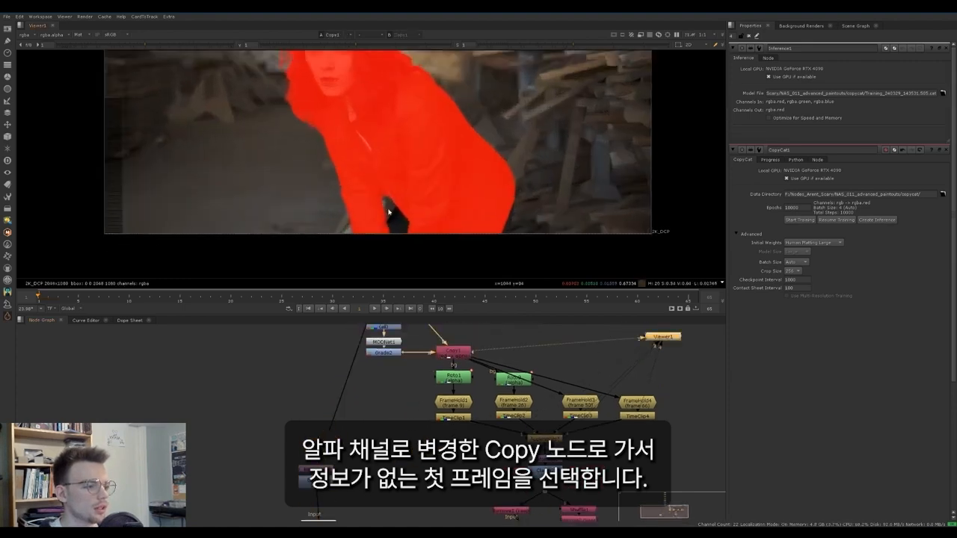
scroll(387, 212, up, 2)
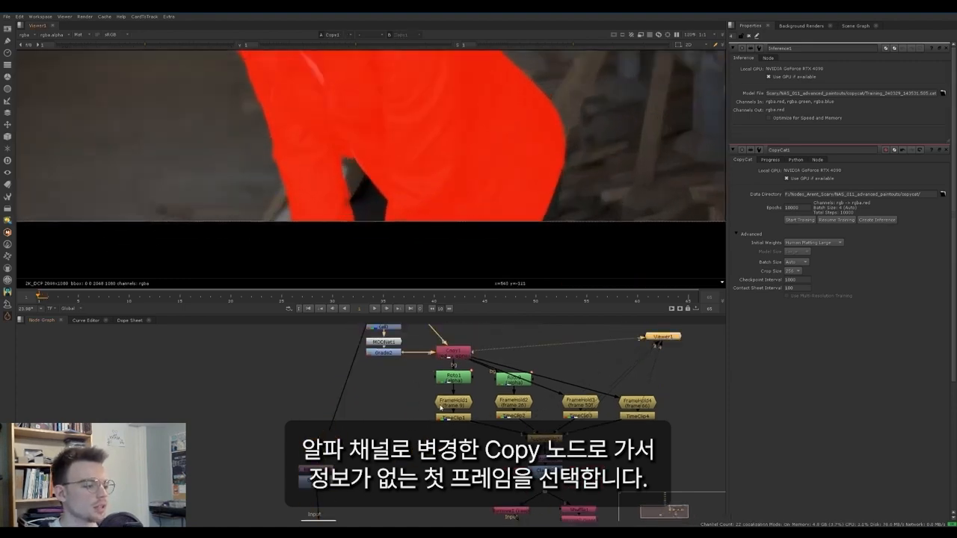
Duplicate the frame 9 FrameHold, connect the copy to the Copy node, and set its first frame to the current frame 1
click(452, 404)
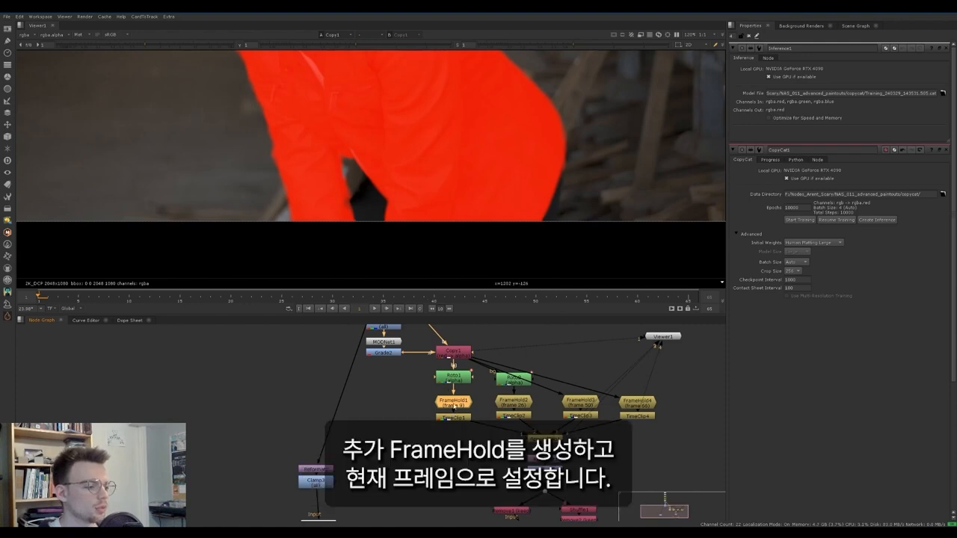
click(397, 408)
drag(455, 359, 454, 354)
double_click(398, 408)
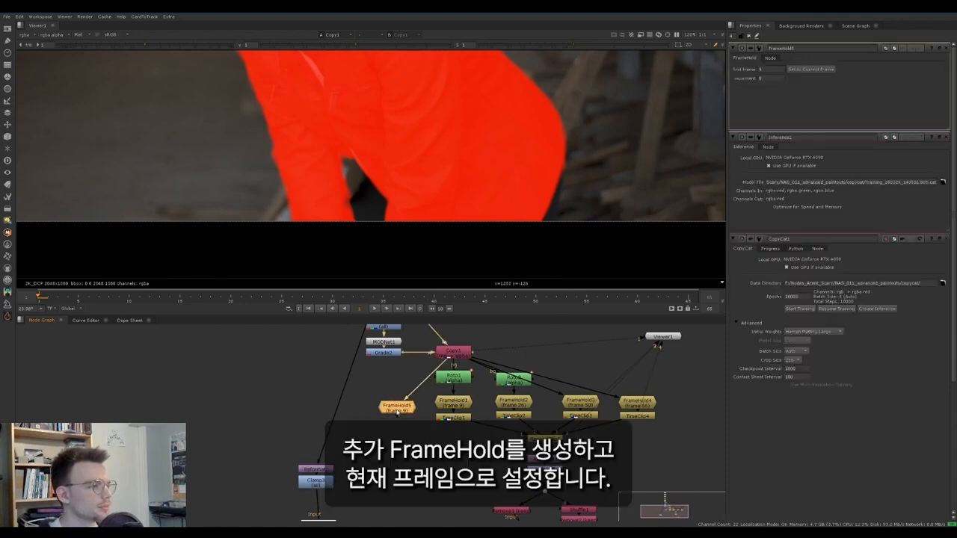
click(815, 71)
Insert a Roto node between the Copy node and the new FrameHold, and turn off the matte overlay
click(380, 380)
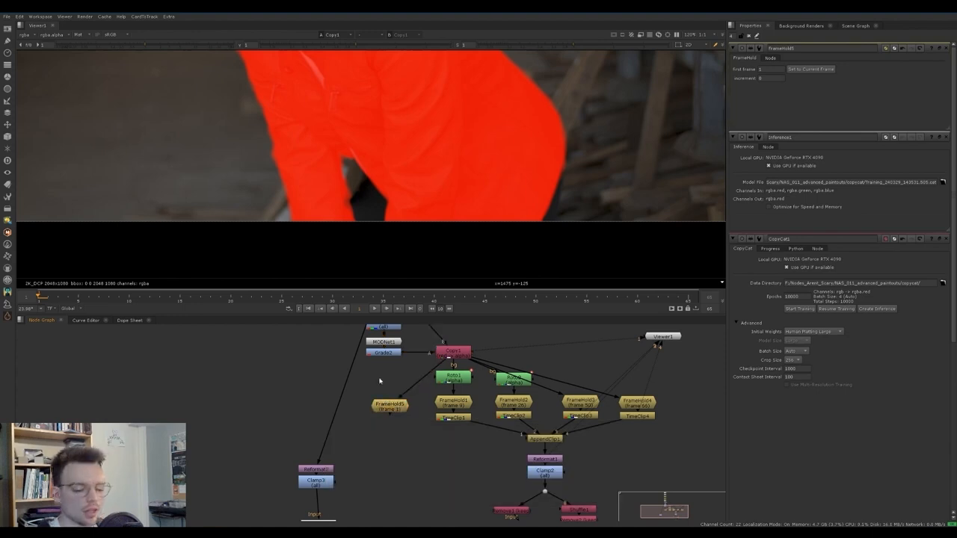
key(o)
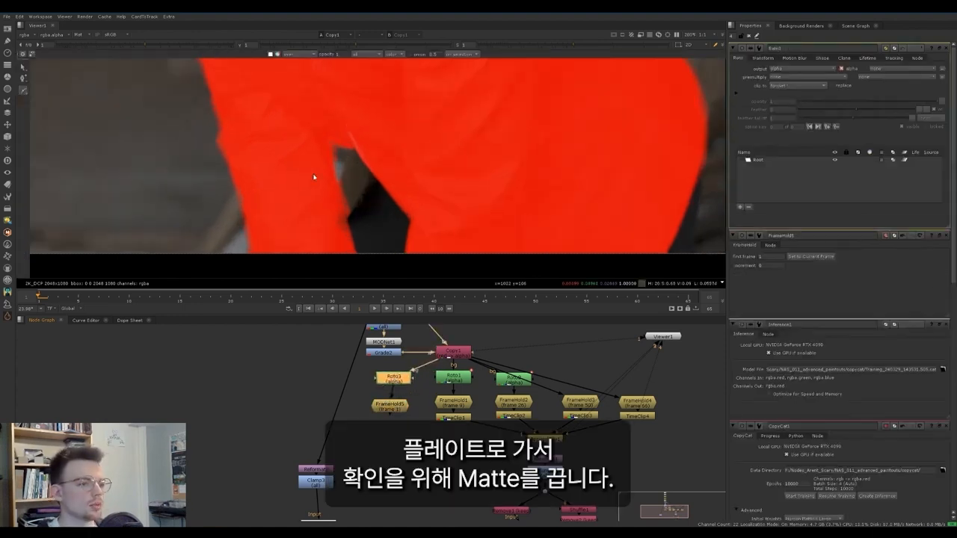
key(m)
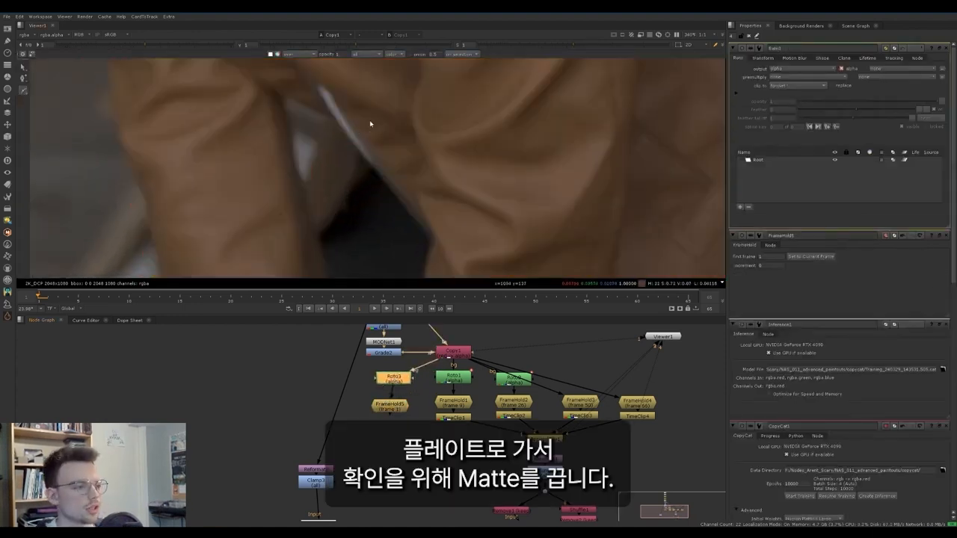
Roto the gap between the arm and the torso with a Bezier shape extending below the frame edge, and feather it
click(324, 90)
click(299, 211)
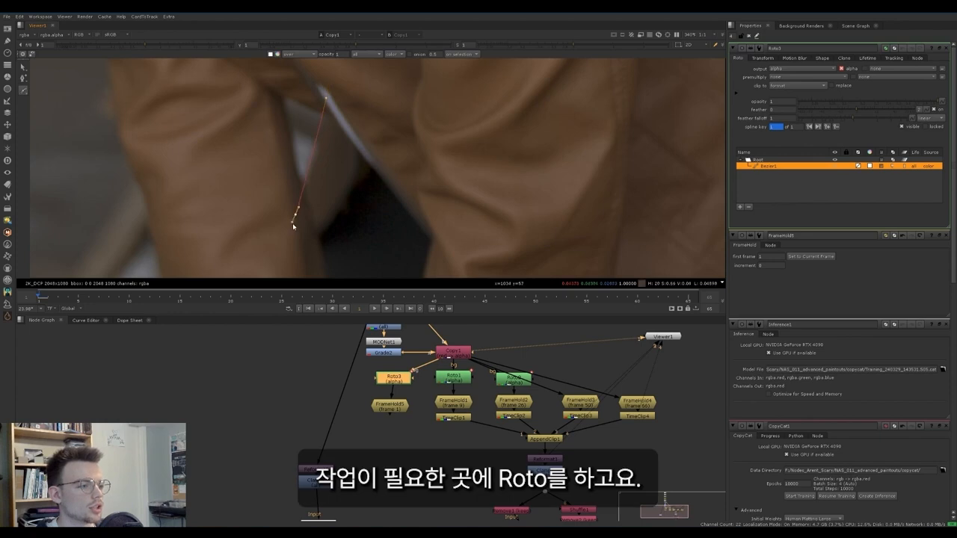
scroll(295, 209, down, 2)
click(296, 246)
click(391, 246)
click(395, 182)
click(318, 122)
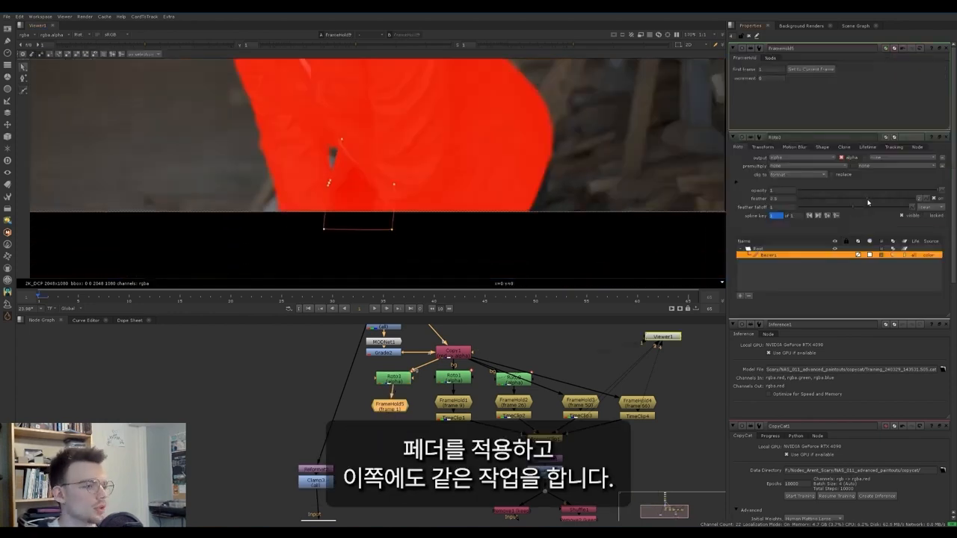
scroll(595, 159, up, 2)
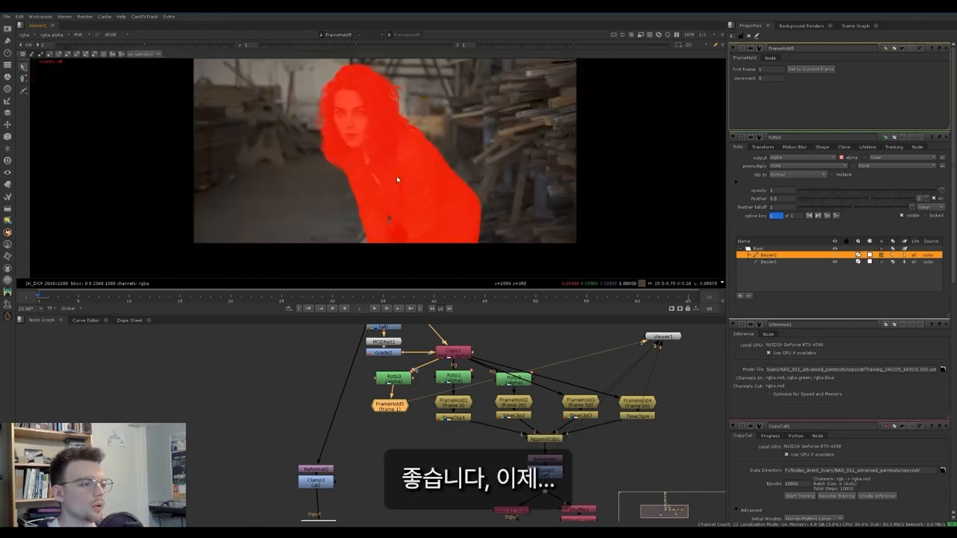
middle_drag(399, 207, 396, 197)
Duplicate the TimeClip of the frame 9 branch below the new frame 1 FrameHold
middle_drag(437, 427, 414, 393)
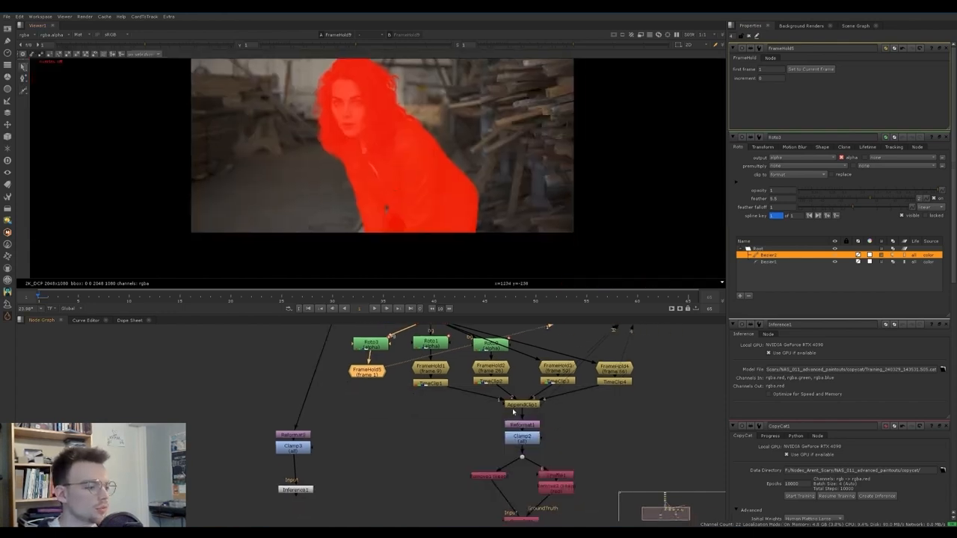
click(431, 384)
key(ctrl+c)
click(367, 372)
key(ctrl+v)
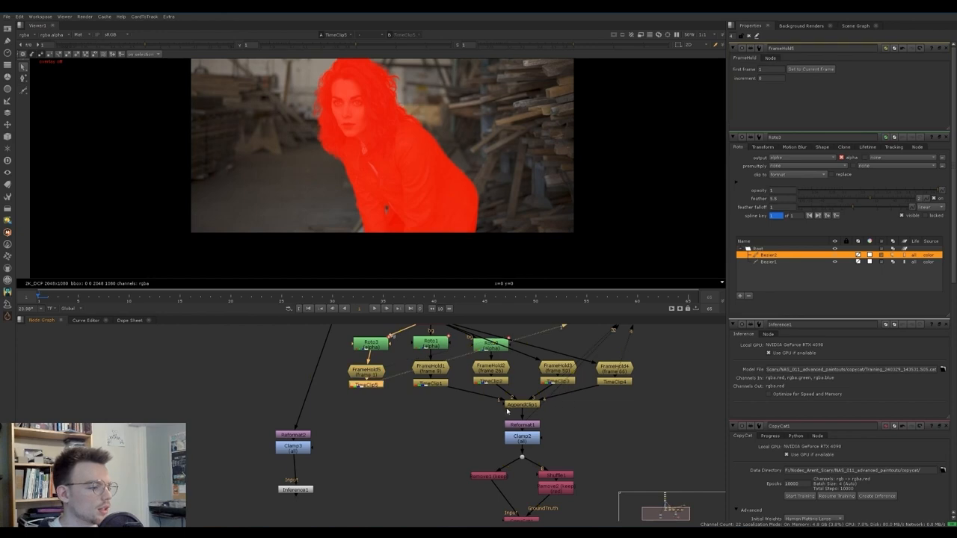
Connect the new frame 1 TimeClip to the AppendClip node with the other training frames
drag(500, 405, 372, 385)
click(475, 412)
middle_drag(468, 419, 408, 403)
scroll(410, 414, down, 1)
Start a new CopyCat training run with the added frame and stop it after about 500 steps
double_click(477, 484)
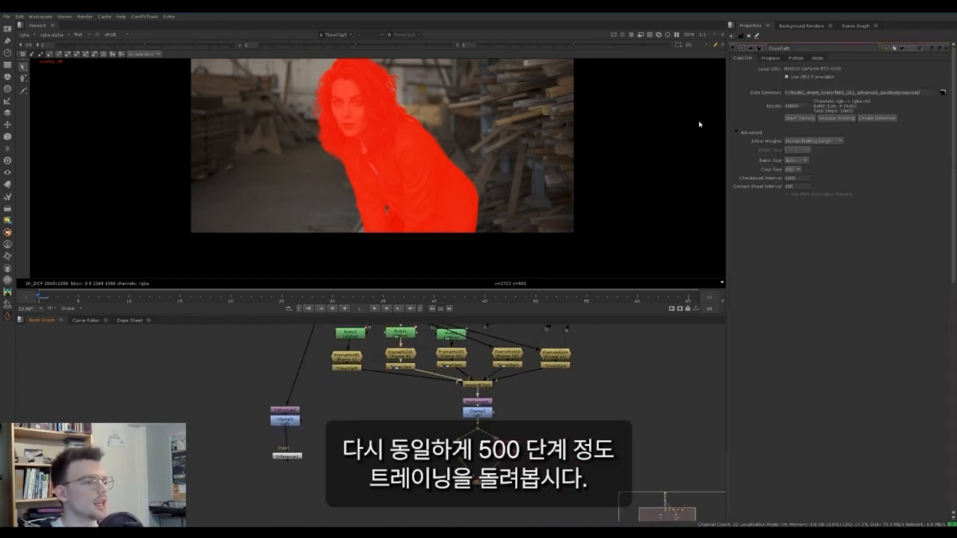
middle_drag(393, 158, 389, 195)
key(o)
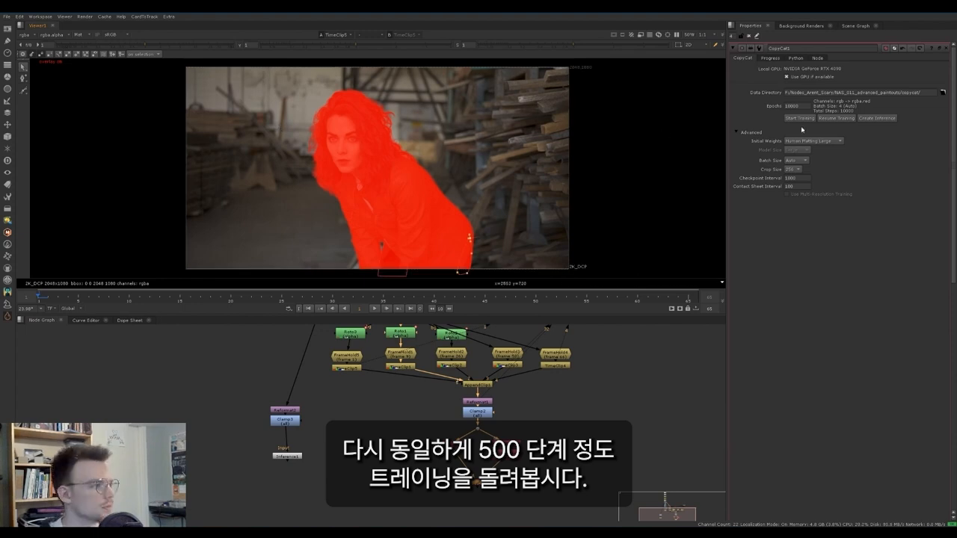
click(799, 118)
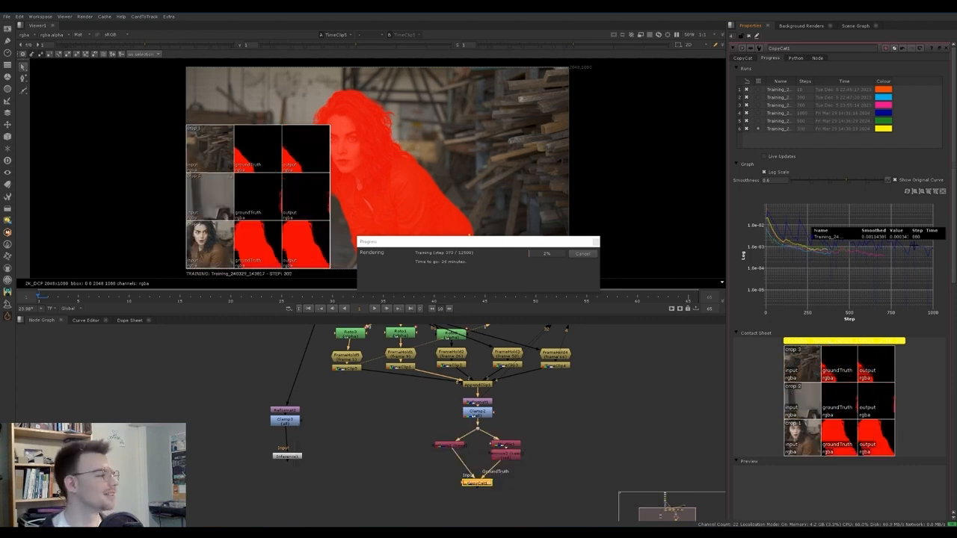
click(582, 253)
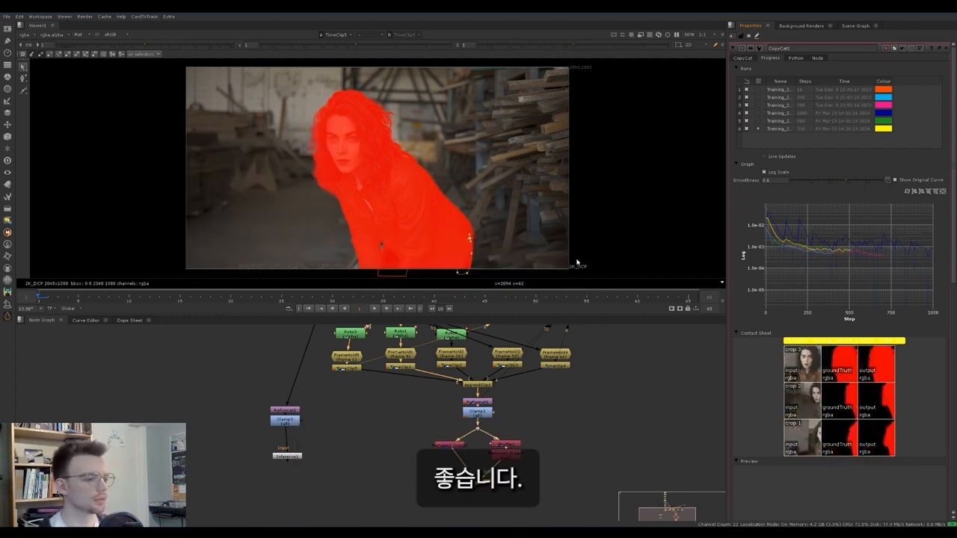
Create a new Inference node from the CopyCat training and connect it to Clamp3 beside the old Inference
click(746, 59)
drag(292, 461, 291, 456)
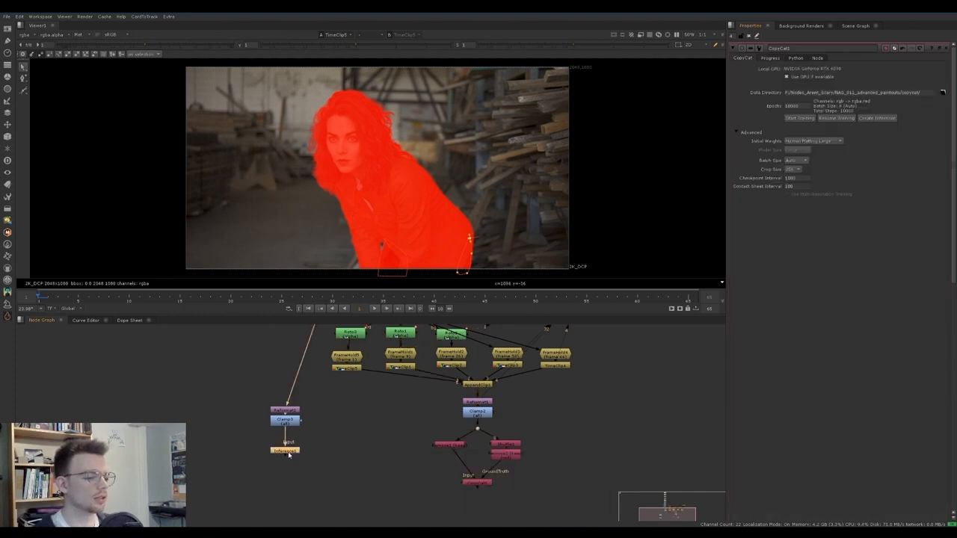
click(323, 432)
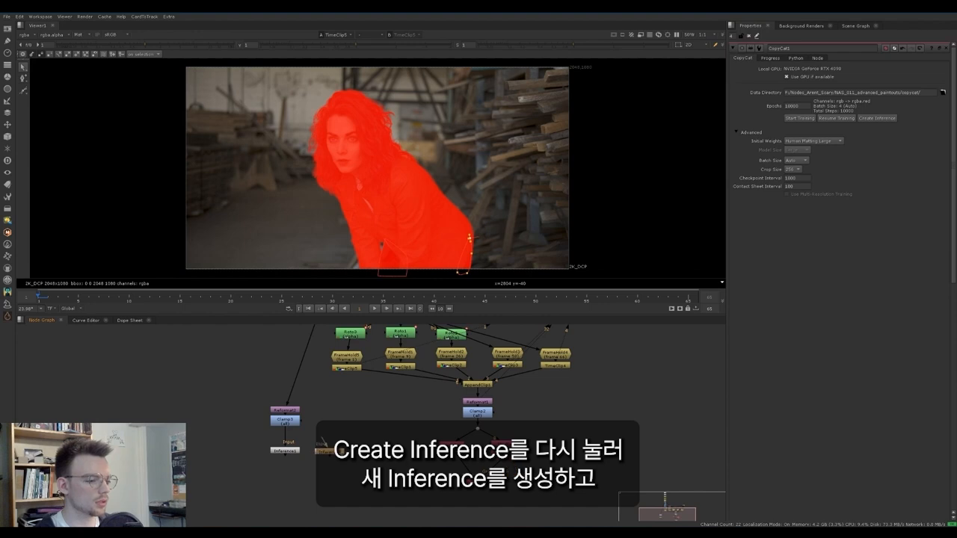
drag(317, 438, 293, 423)
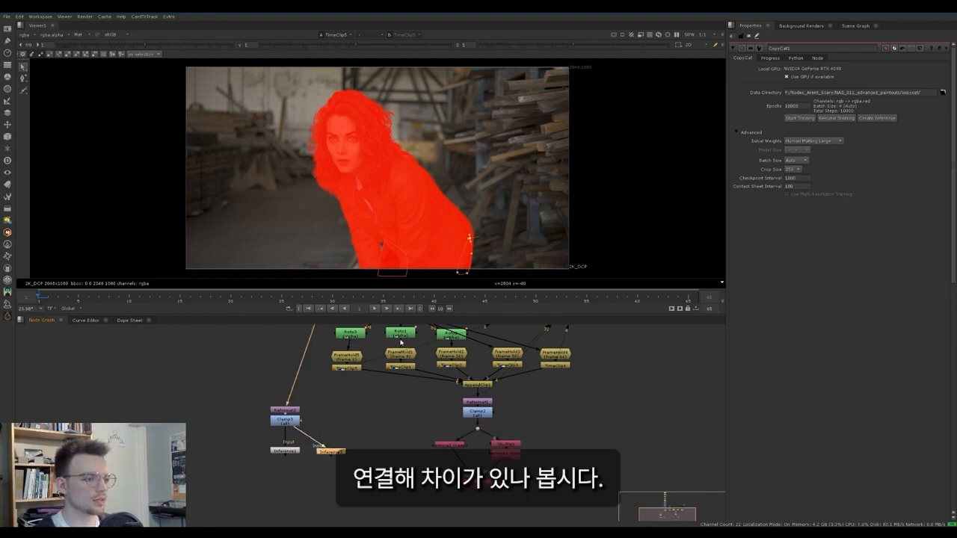
Play the new Inference matte and compare it with the previous one over the first 10 frames
key(1)
key(l)
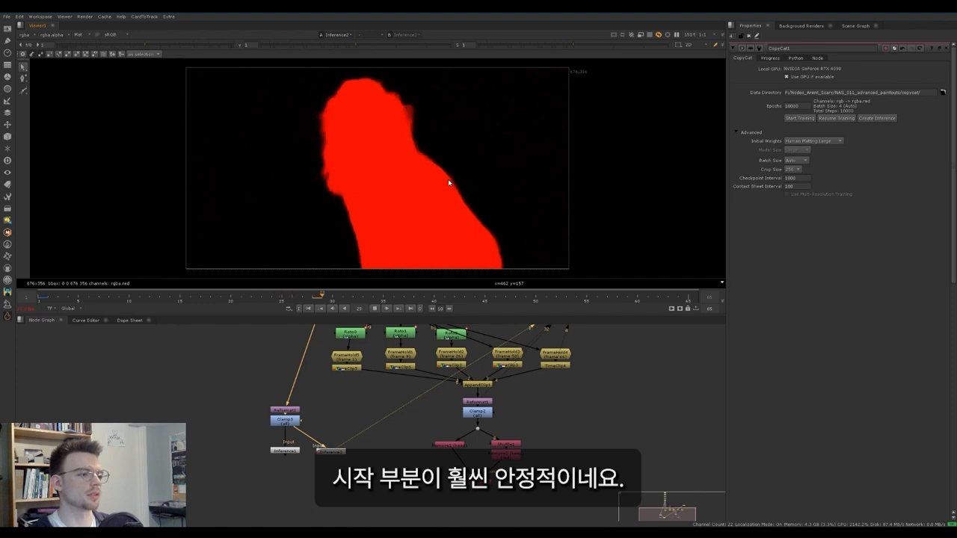
click(130, 300)
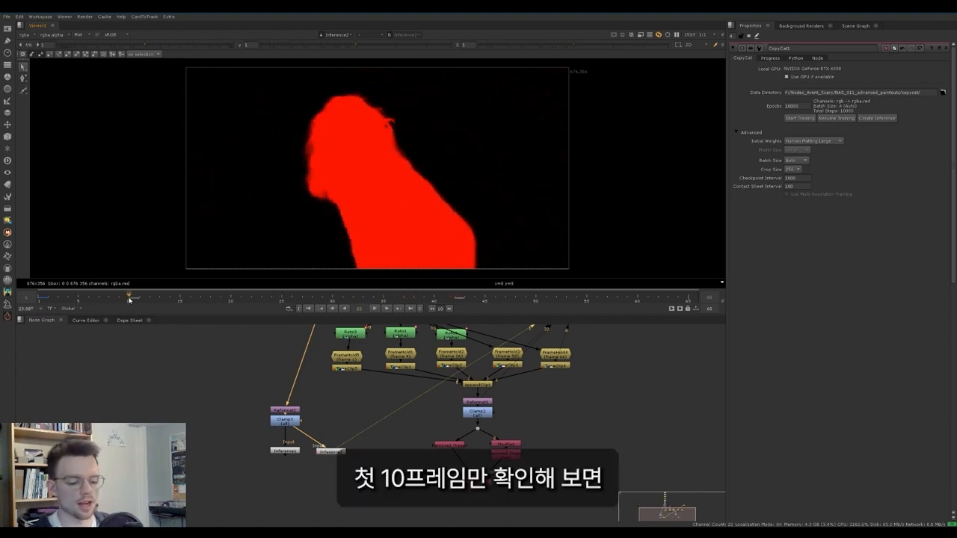
key(o)
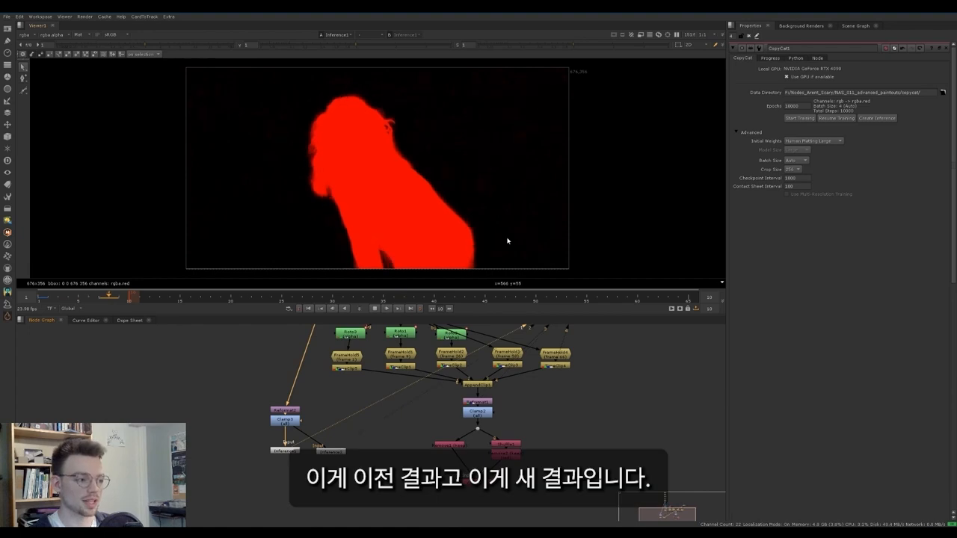
key(2)
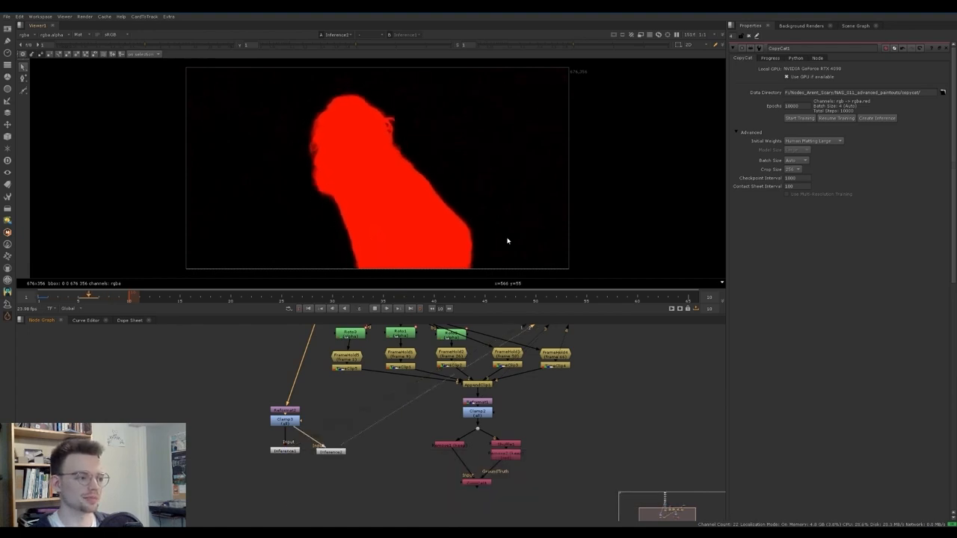
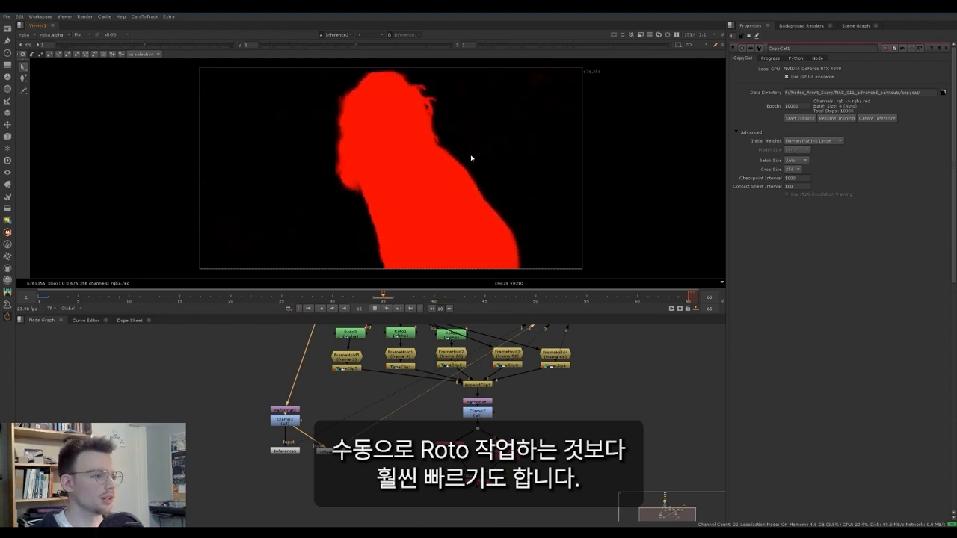
Add a Grade node below the new Inference, view it, and enable white clamp
click(329, 449)
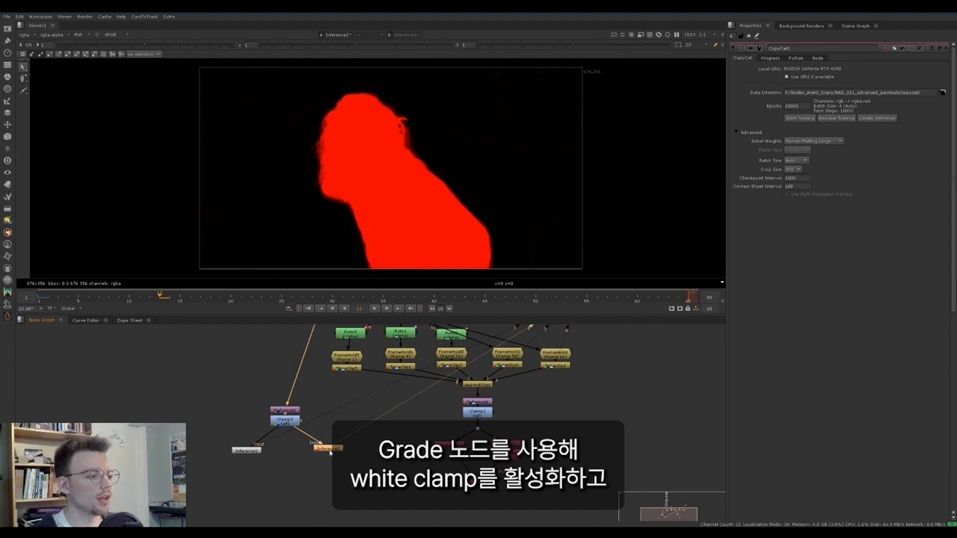
key(g)
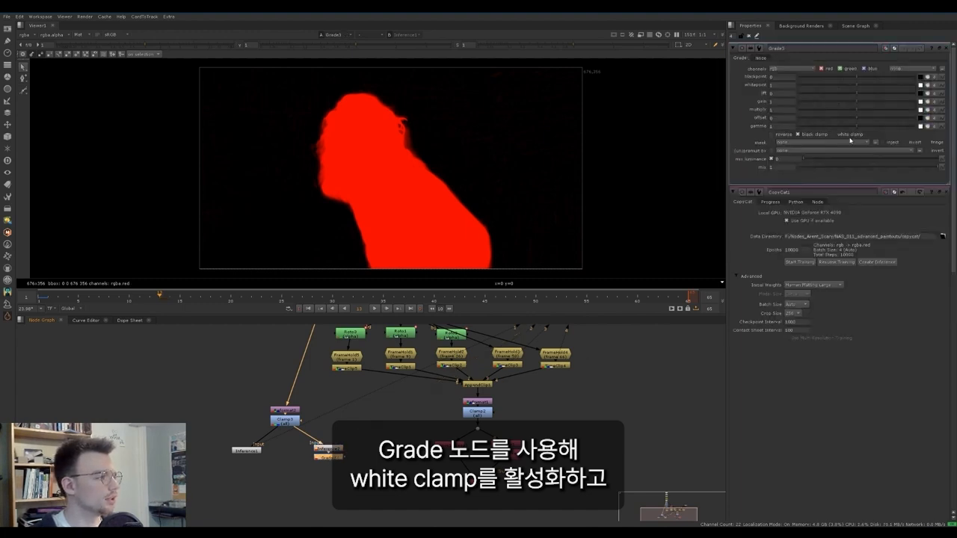
key(1)
click(329, 461)
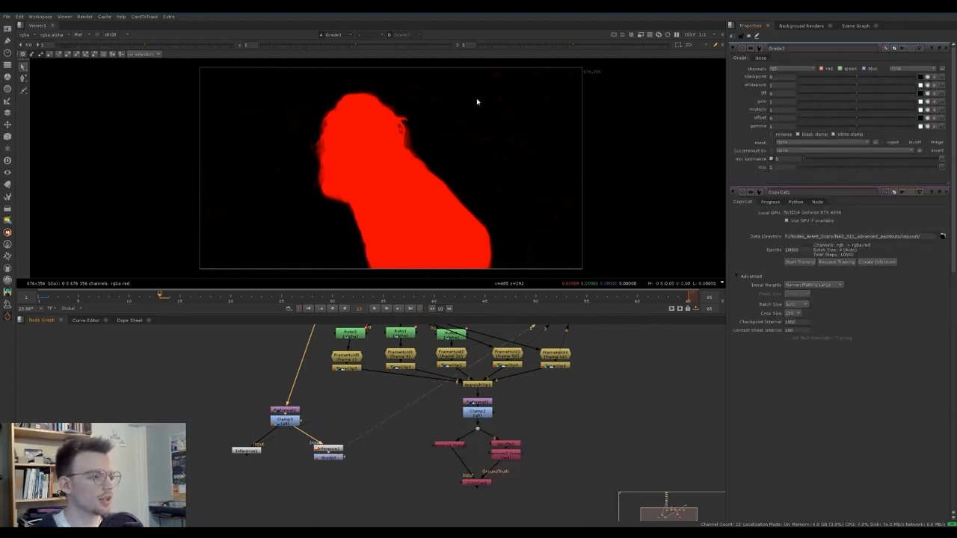
Check the matte with raised and lowered viewer gamma, setting the Grade's blackpoint to 0.06 and whitepoint to 0.92
drag(357, 48, 405, 44)
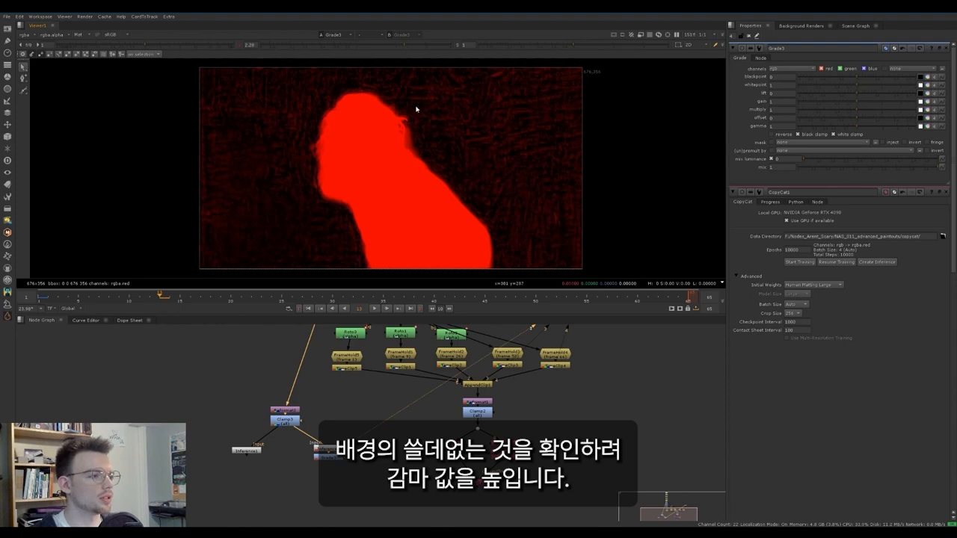
middle_drag(784, 77, 802, 77)
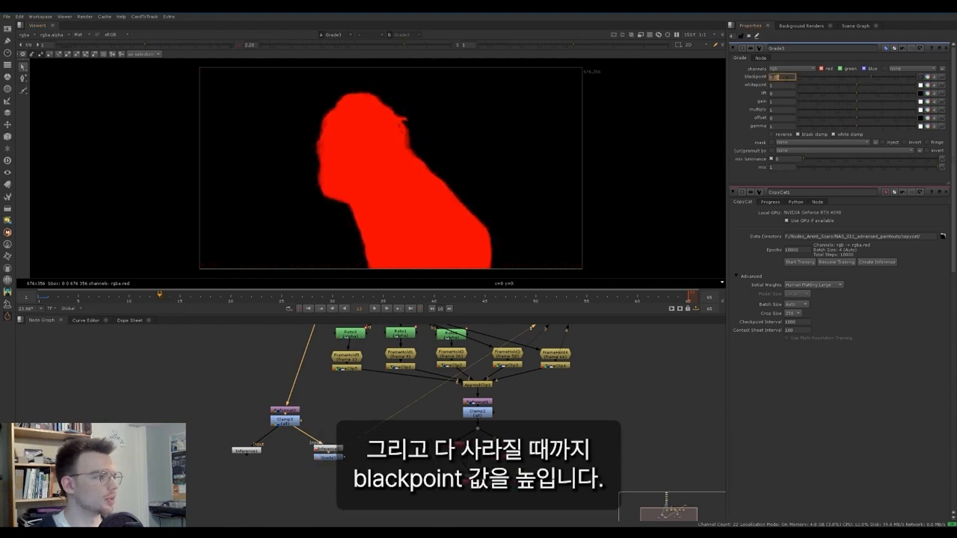
click(240, 46)
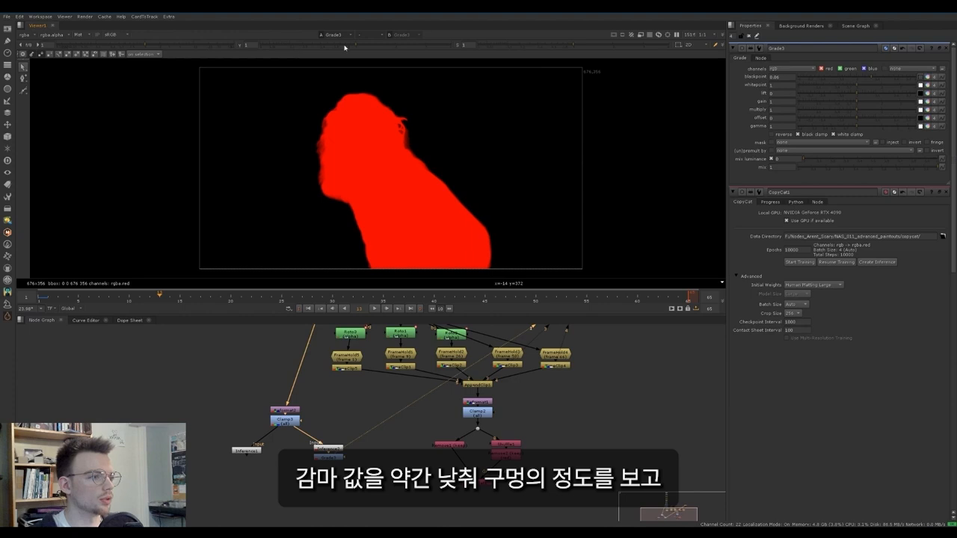
drag(345, 48, 254, 46)
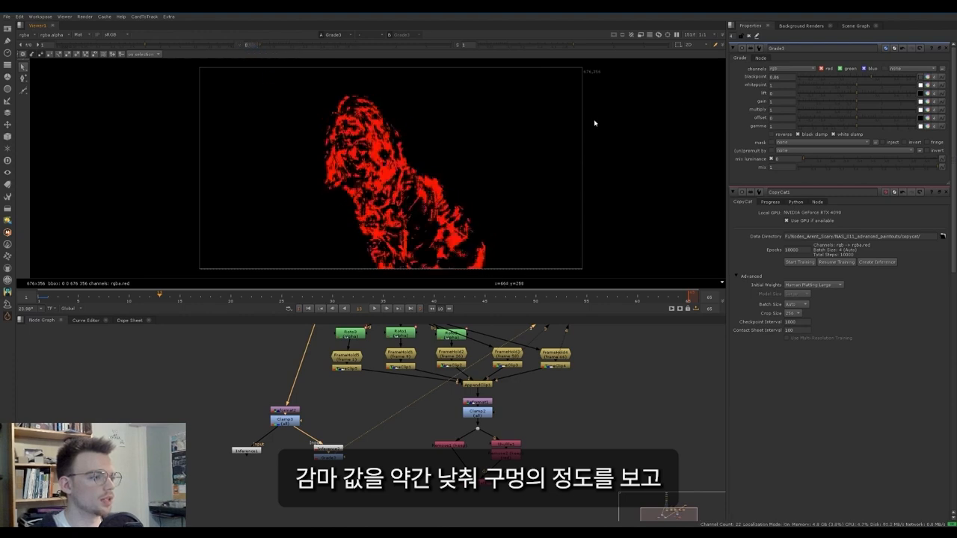
key(Down)
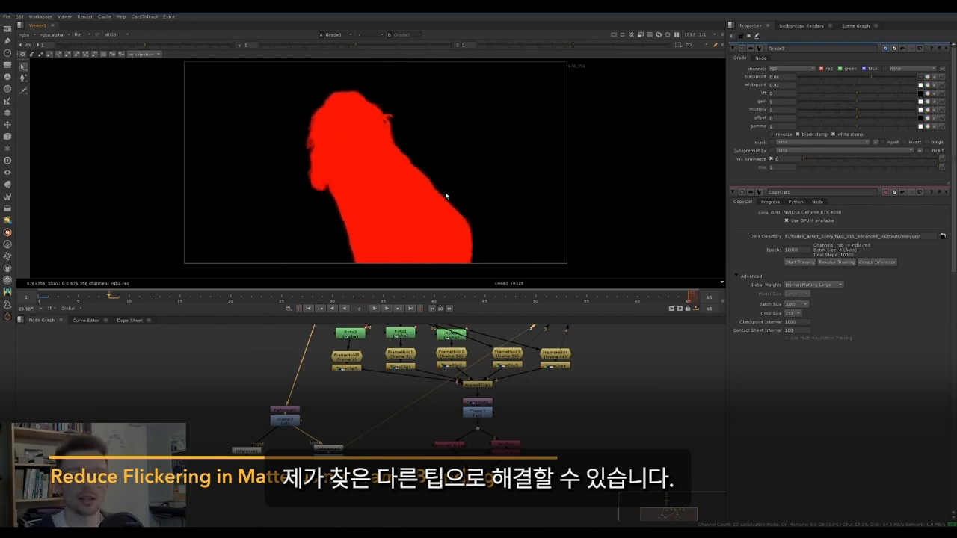
Move the old Inference aside and line up the new Inference and Grade below Clamp3, then shift that column away from the training branches
drag(247, 451, 202, 444)
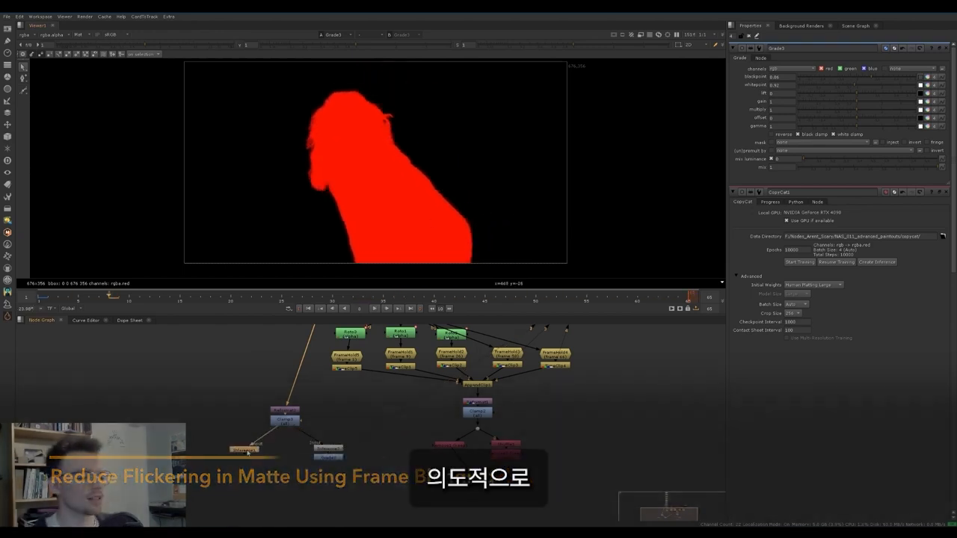
drag(399, 473, 321, 446)
drag(329, 449, 285, 443)
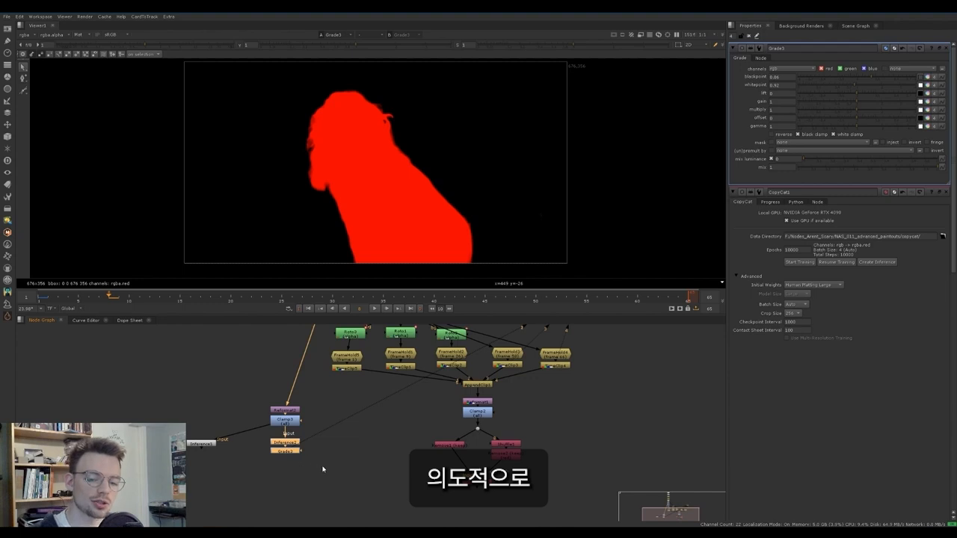
click(316, 456)
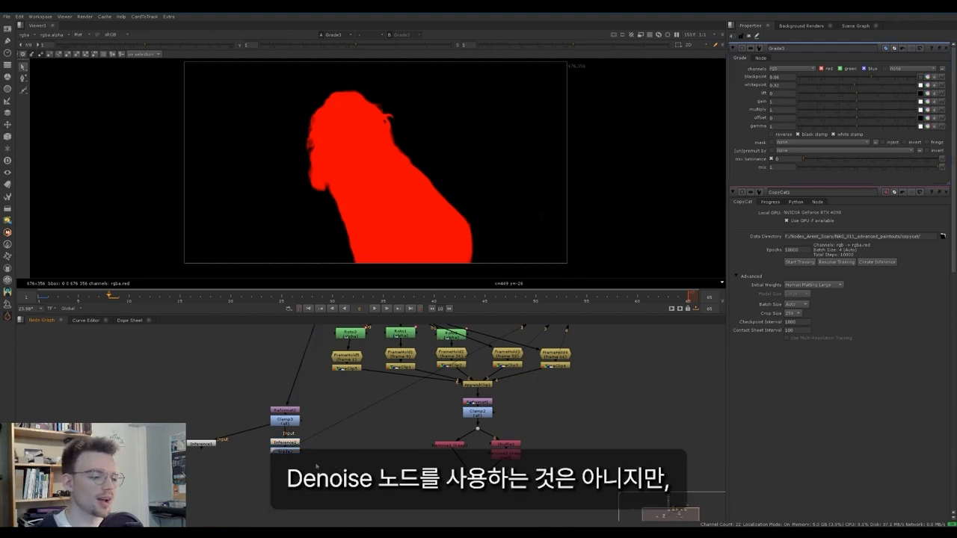
drag(320, 468, 251, 452)
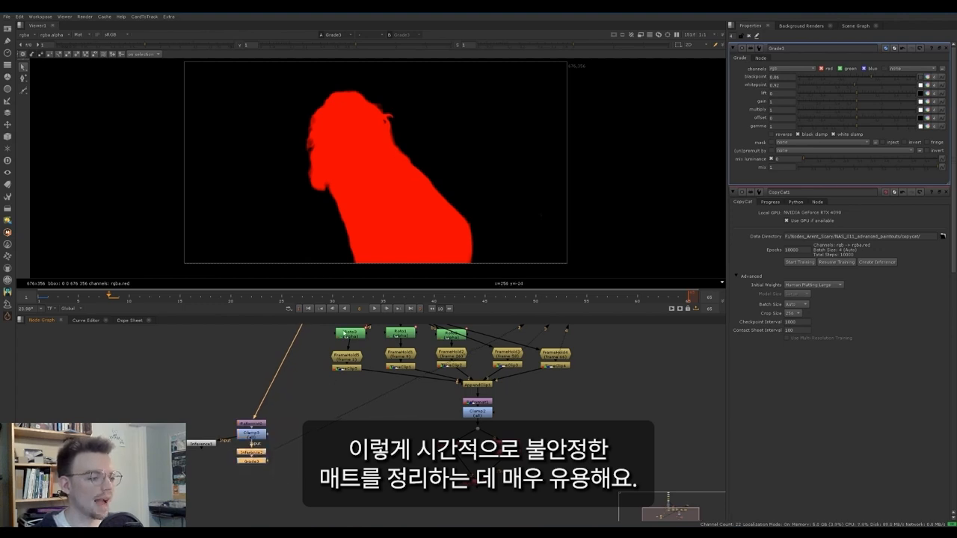
Create a Denoise node, connect its Source input to the Grade, and place it directly below
click(272, 485)
scroll(277, 478, up, 2)
key(Tab)
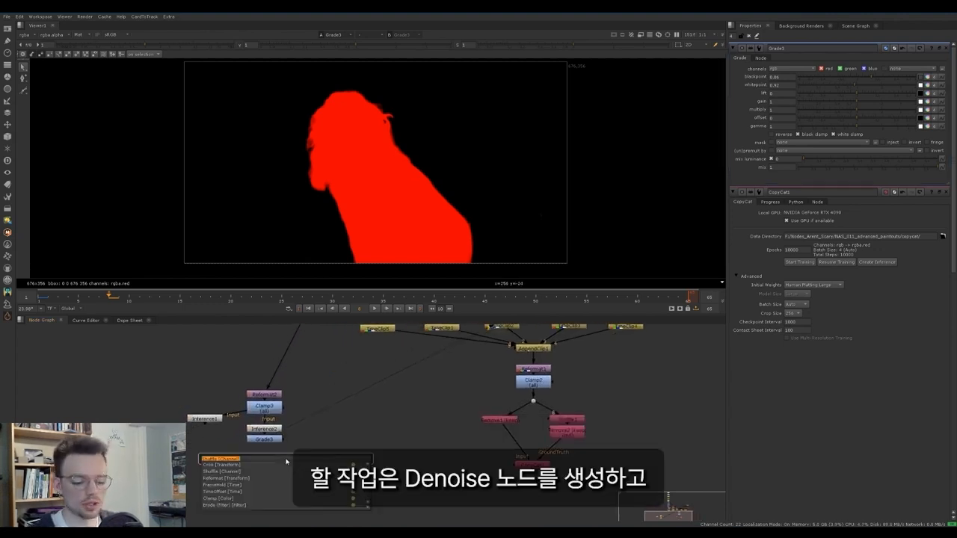
text(deni)
key(Return)
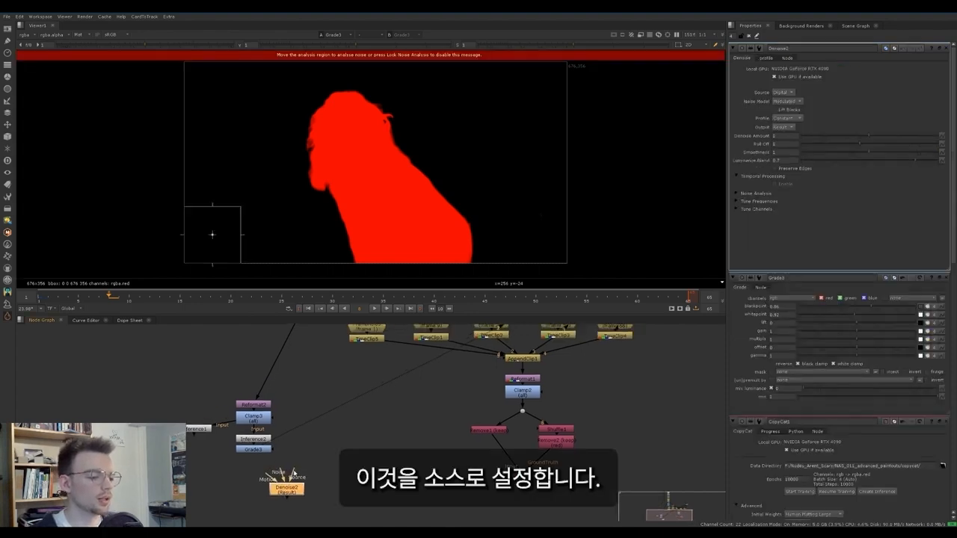
drag(259, 450, 258, 451)
drag(287, 490, 254, 490)
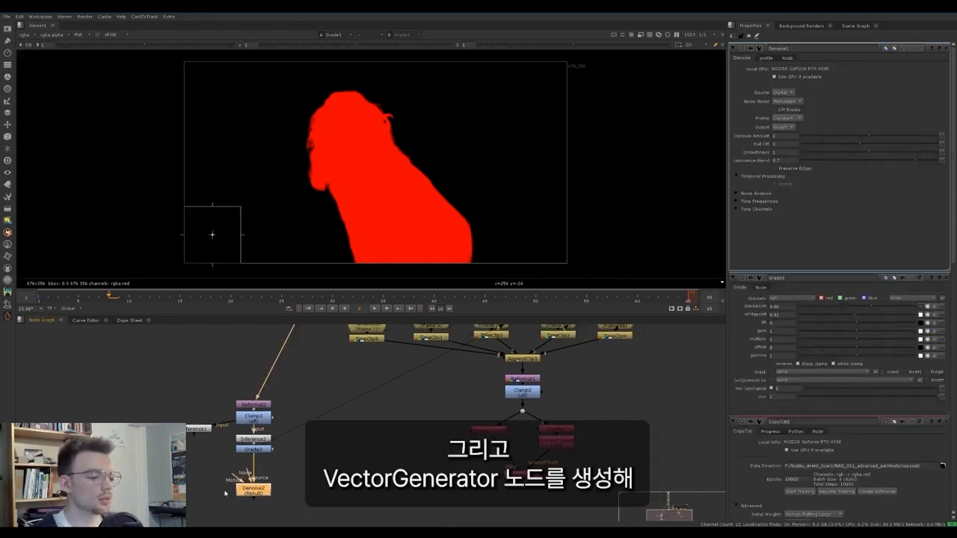
Create a VectorGenerator node and connect its Source input to the denoised plate
click(335, 468)
key(Tab)
text(vector)
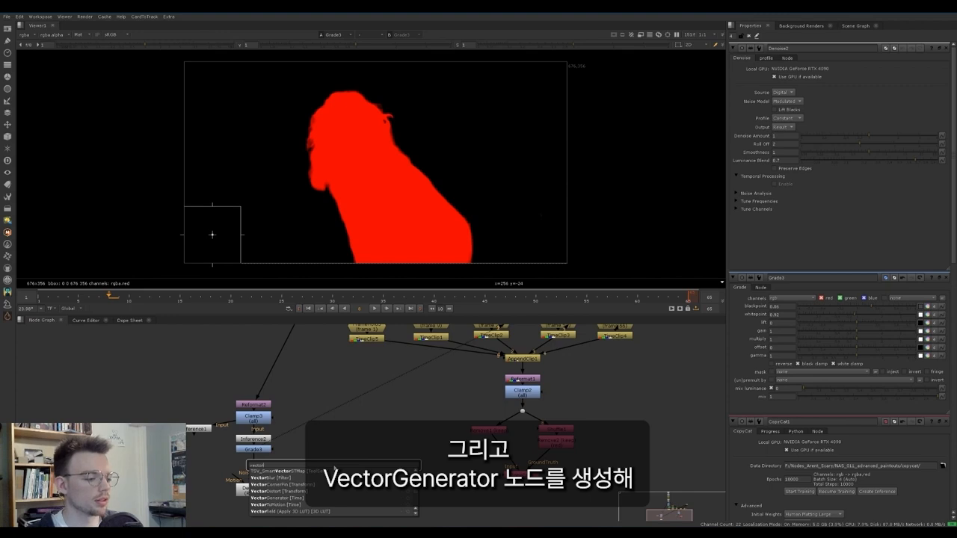
text(ge)
key(Down)
key(Return)
scroll(333, 470, down, 3)
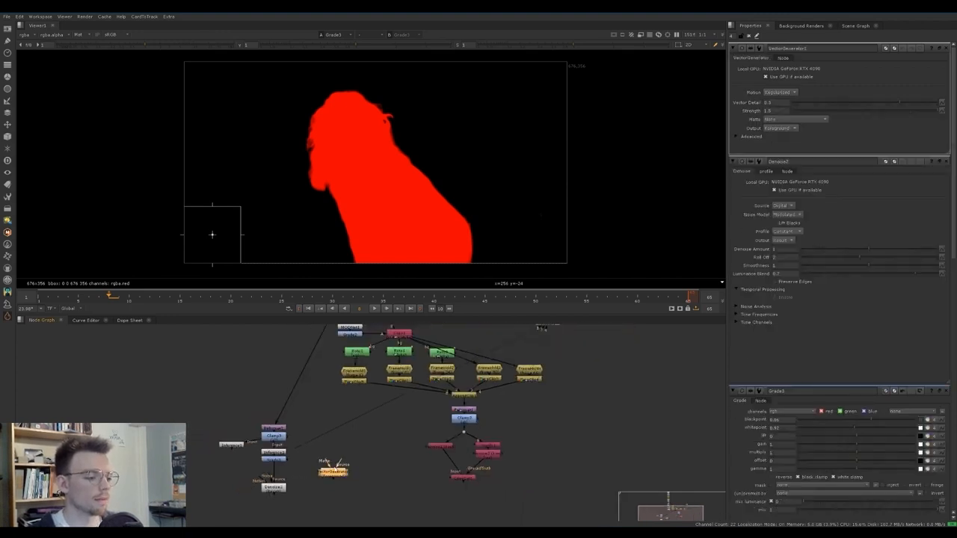
scroll(333, 469, down, 1)
drag(338, 463, 354, 377)
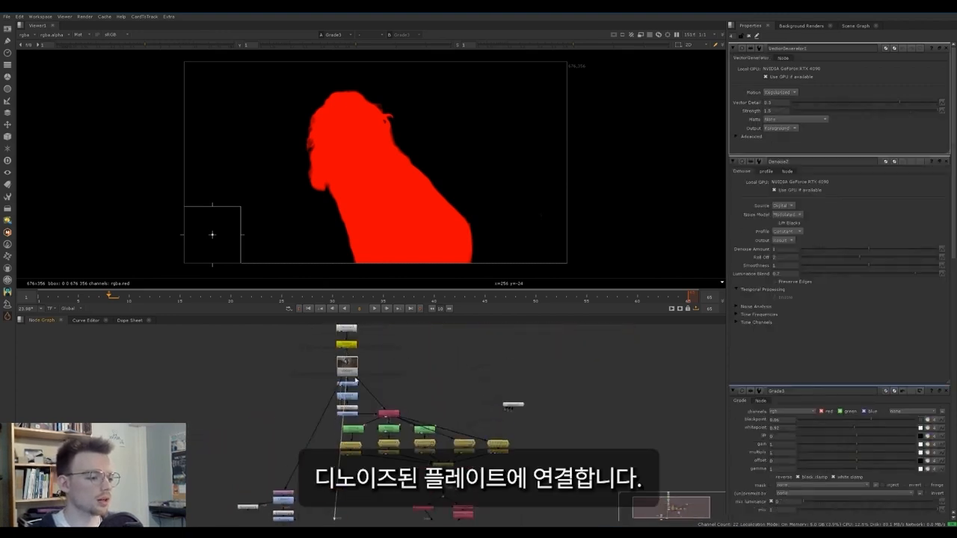
scroll(355, 379, up, 5)
middle_drag(375, 373, 456, 311)
Place the VectorGenerator beside the Denoise node and connect the Denoise's Motion input to it
scroll(423, 368, down, 4)
drag(419, 477, 391, 482)
scroll(369, 477, up, 1)
middle_drag(327, 491, 325, 455)
scroll(323, 456, up, 2)
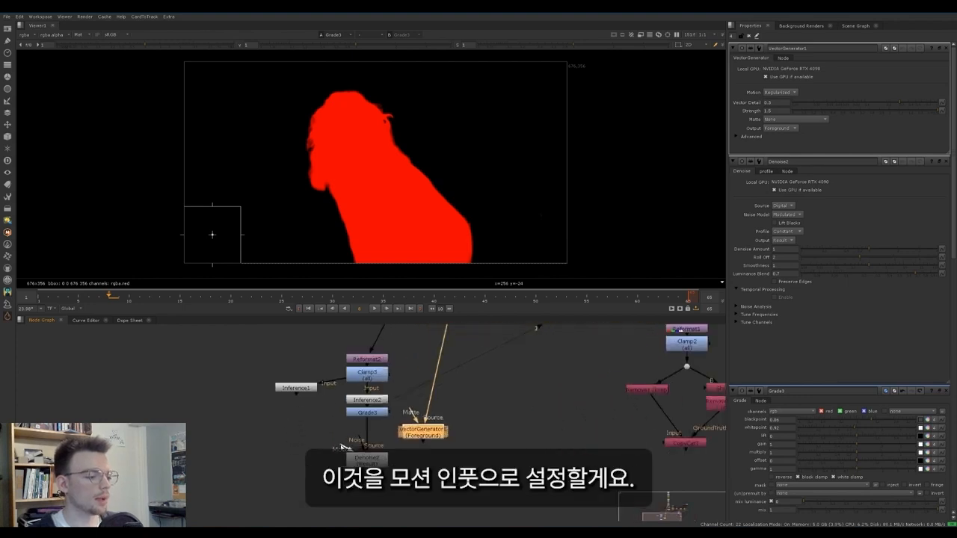
drag(340, 447, 428, 438)
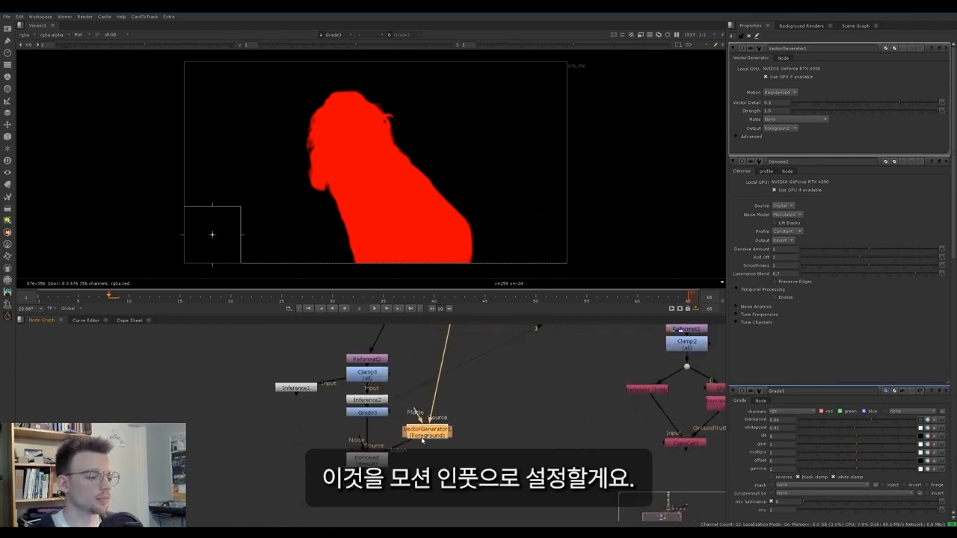
click(367, 459)
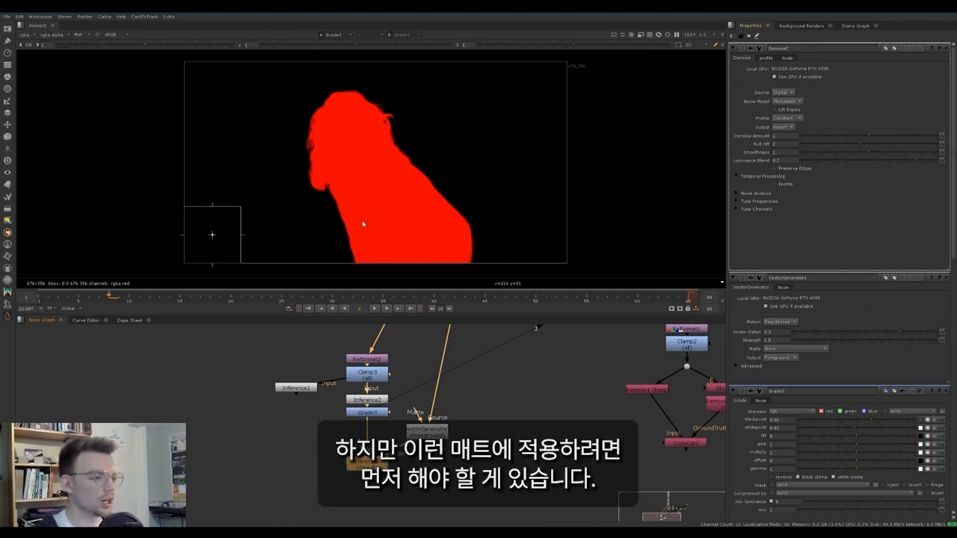
Insert a Shuffle node between the Grade and the Denoise node
click(374, 435)
click(365, 463)
click(376, 440)
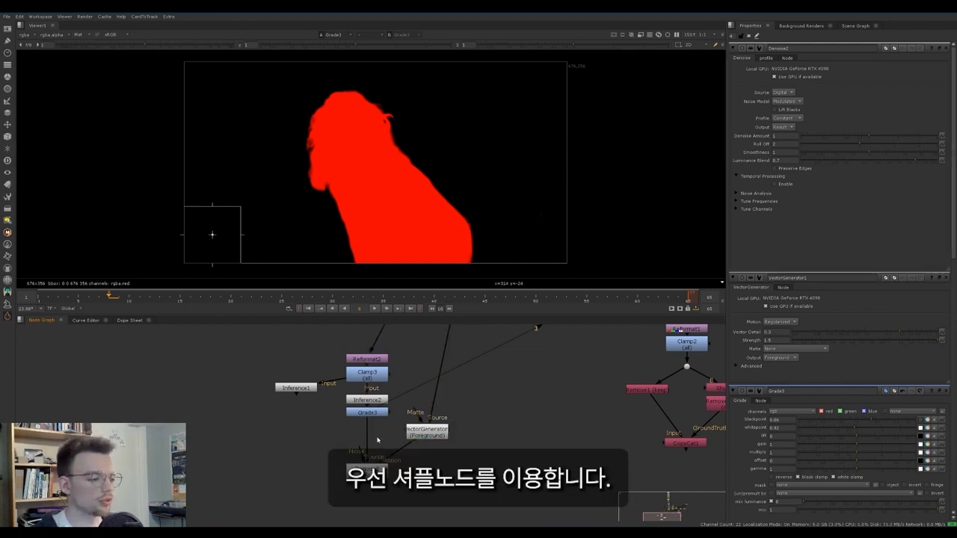
key(Tab)
text(shuffle)
key(Return)
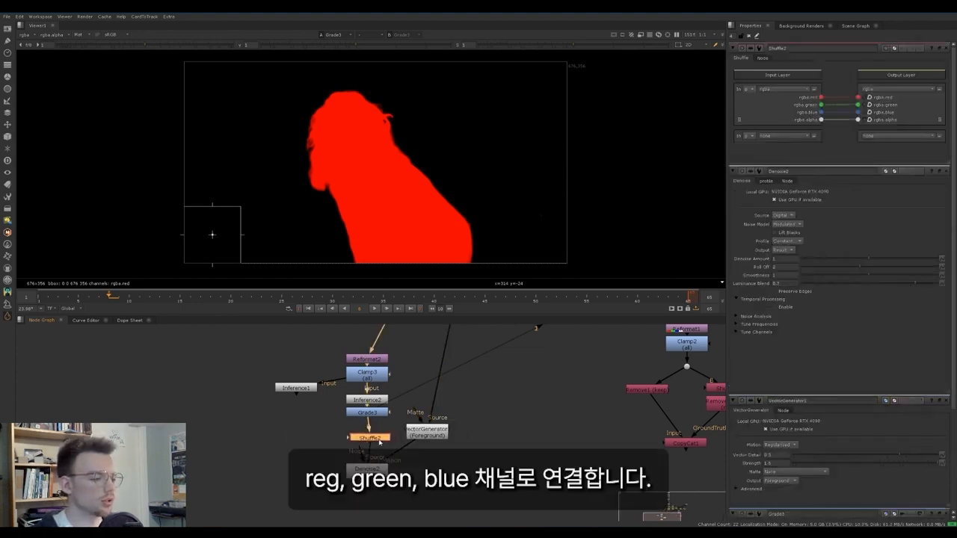
View the new Shuffle node and route its red input channel into the green and blue outputs as well
key(1)
drag(821, 97, 857, 112)
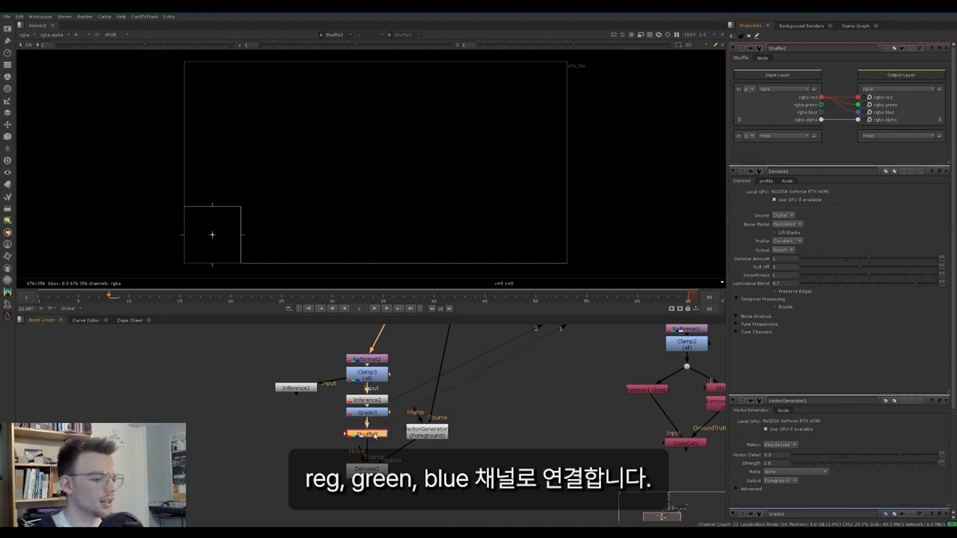
key(a)
middle_drag(370, 503, 362, 476)
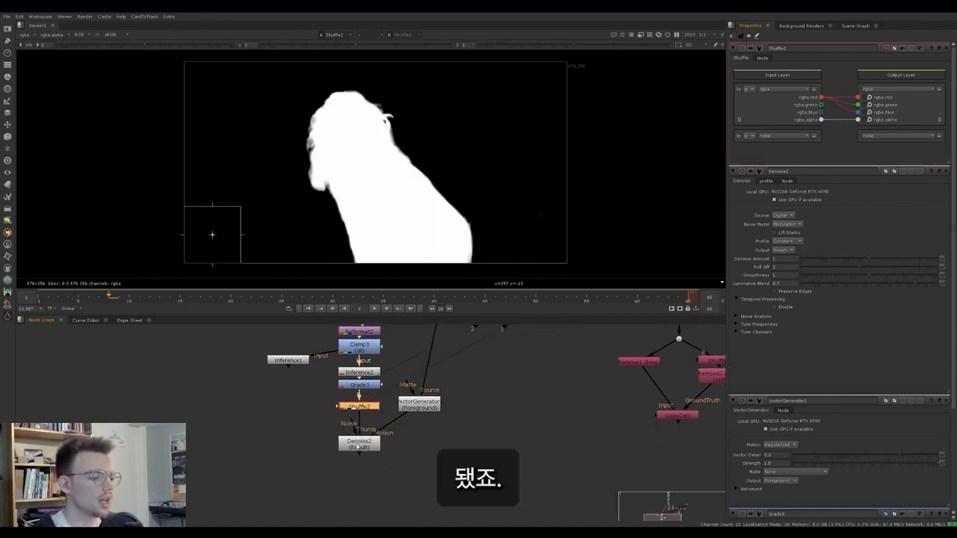
Insert a Grade between the Shuffle and the Denoise with an offset of 0.1, and close the Shuffle's properties
drag(361, 447, 360, 466)
click(358, 409)
key(g)
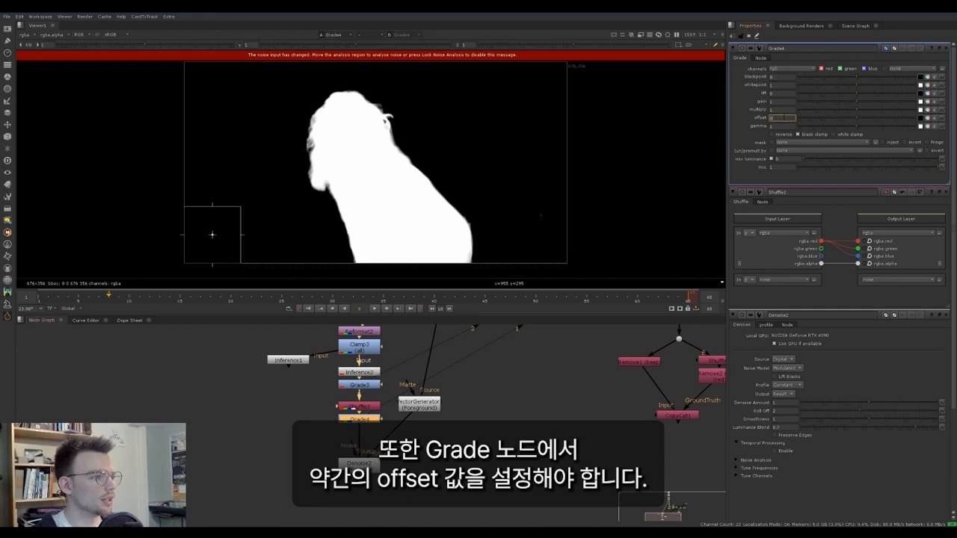
key(Up)
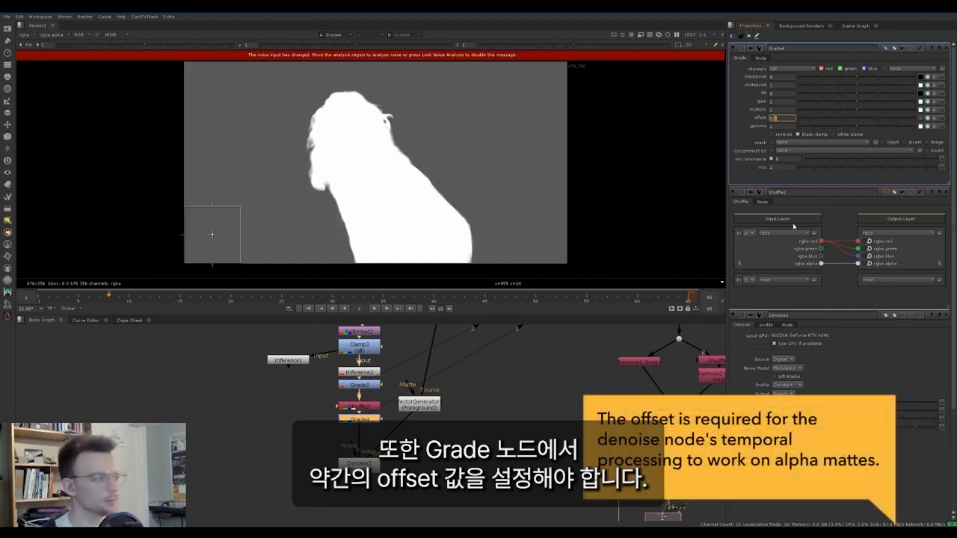
click(946, 192)
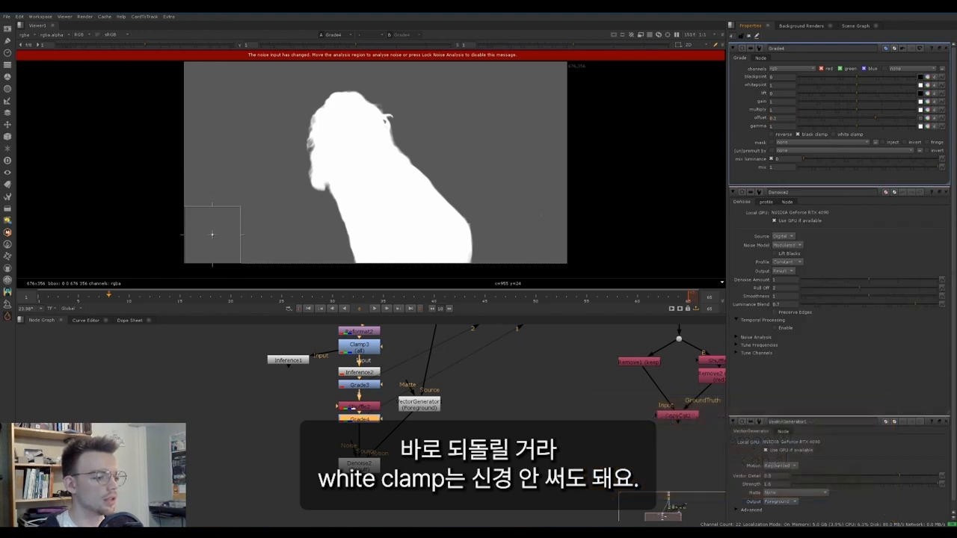
Open the Denoise properties and move its noise analysis region inside the frame over the flat grey background
double_click(358, 463)
scroll(242, 216, down, 2)
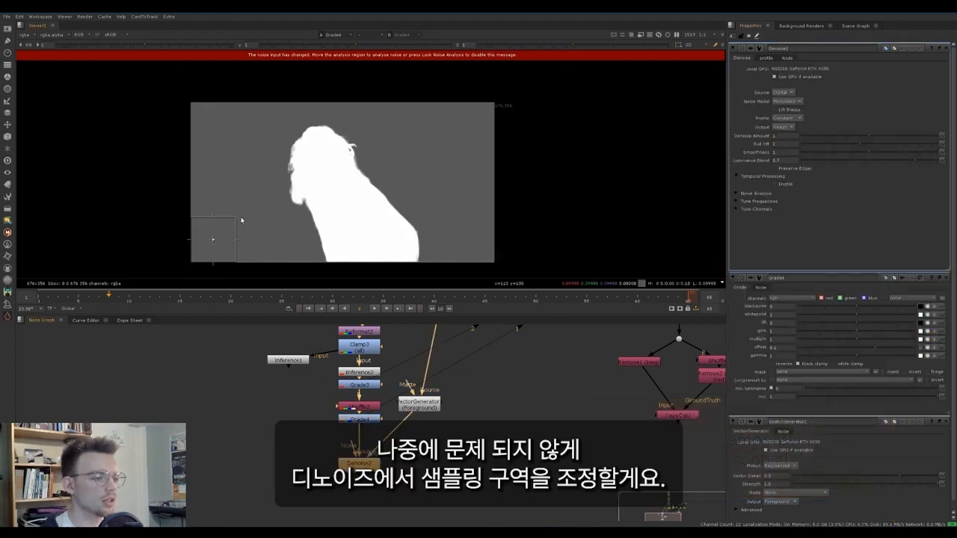
scroll(238, 233, up, 1)
drag(237, 216, 245, 202)
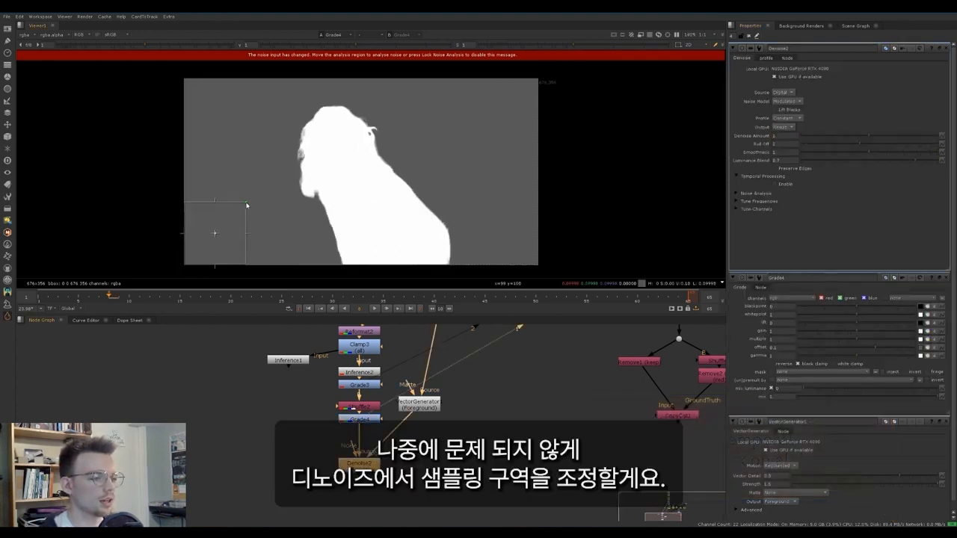
drag(216, 235, 227, 220)
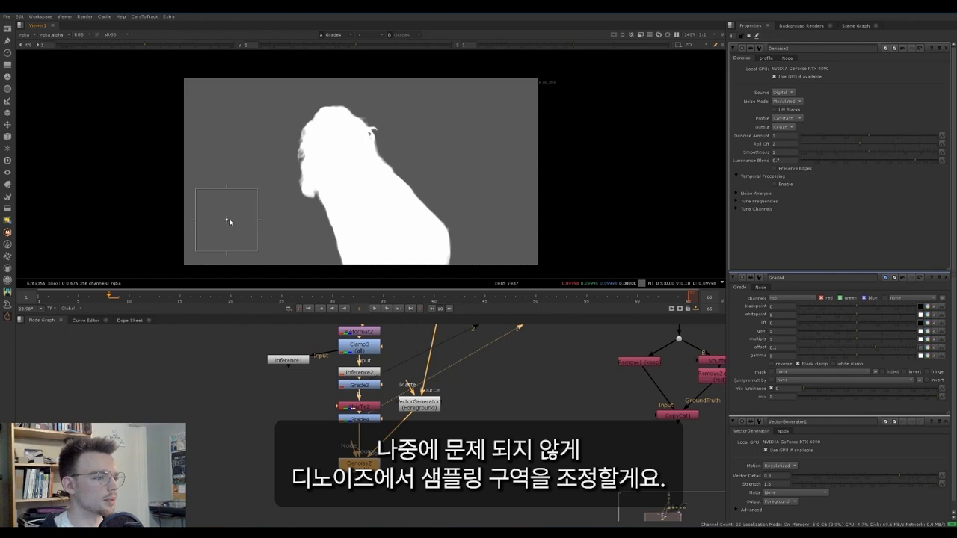
Enable the Denoise's temporal processing with 4 frames to blend and a frame blending value of 1000000
click(777, 185)
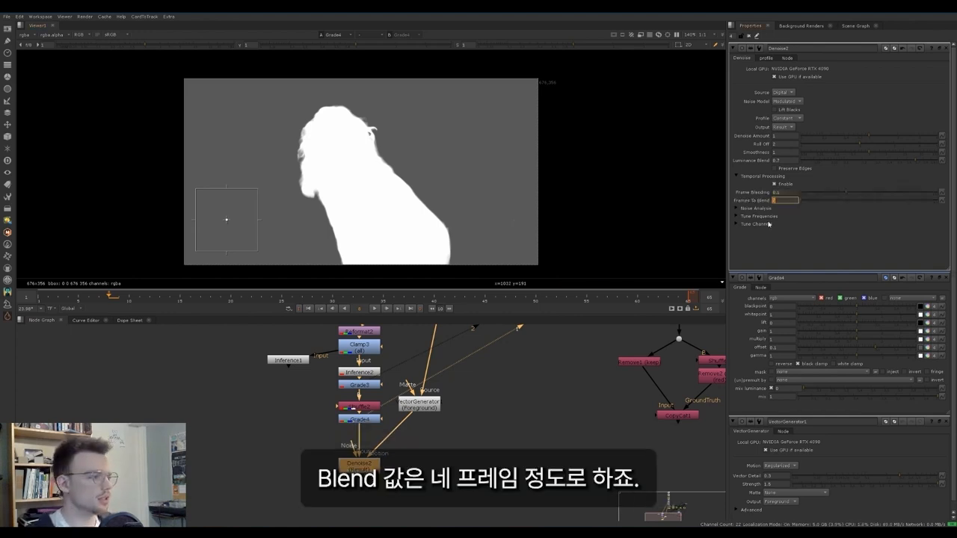
text(4)
key(Return)
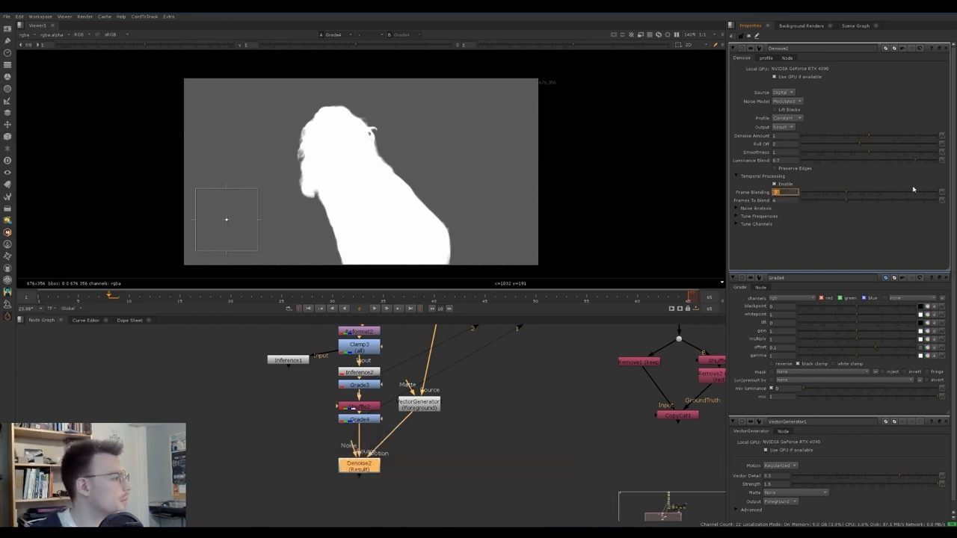
double_click(777, 192)
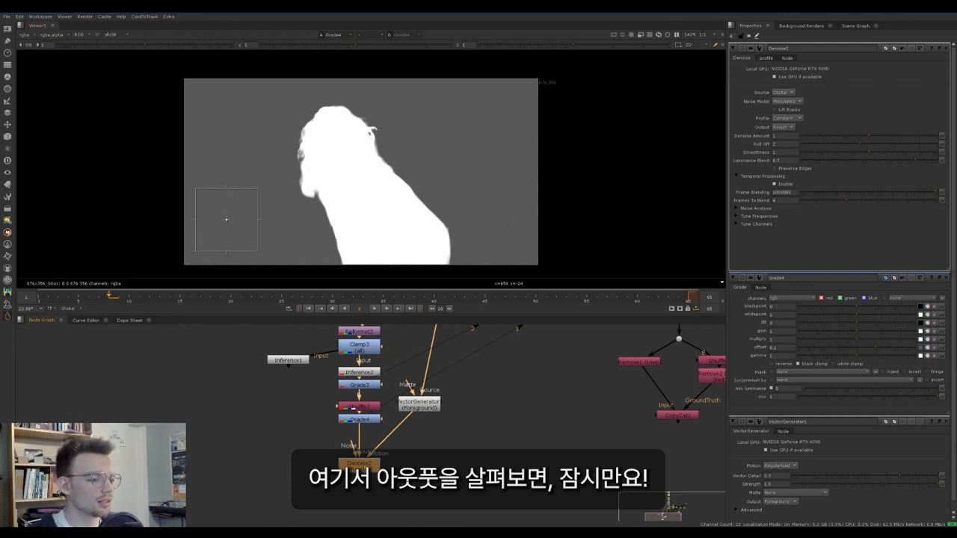
View the Denoise output and reconnect the VectorGenerator's Source input to the Reformat node so the motion vectors match the matte's format
key(1)
middle_drag(366, 471, 367, 459)
drag(367, 458, 367, 461)
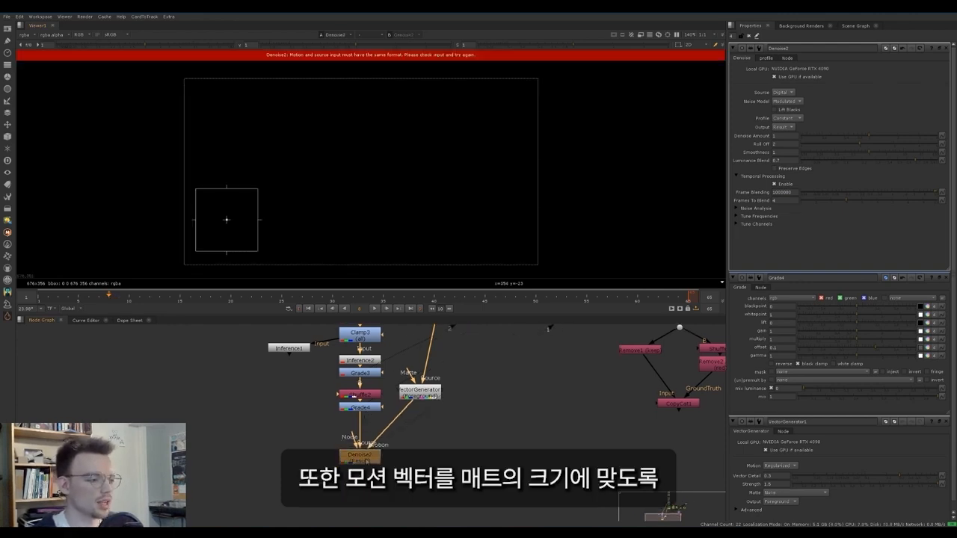
middle_drag(361, 388, 337, 455)
click(343, 387)
drag(400, 436, 348, 388)
middle_drag(368, 410, 379, 361)
scroll(348, 413, down, 3)
scroll(332, 433, up, 3)
Close the Grade and VectorGenerator properties, and play back and scrub the denoised matte to check its edges for artifacts
click(349, 477)
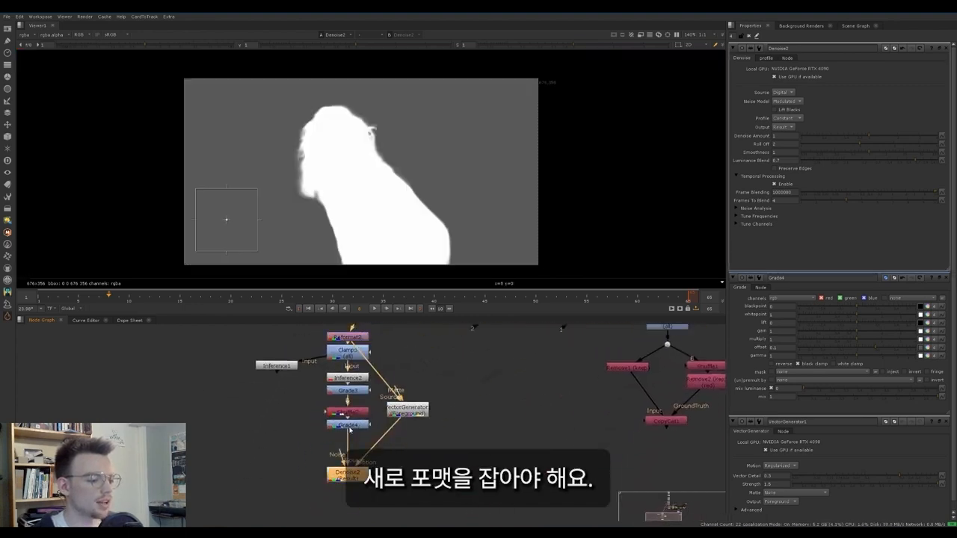
click(349, 427)
click(349, 476)
key(1)
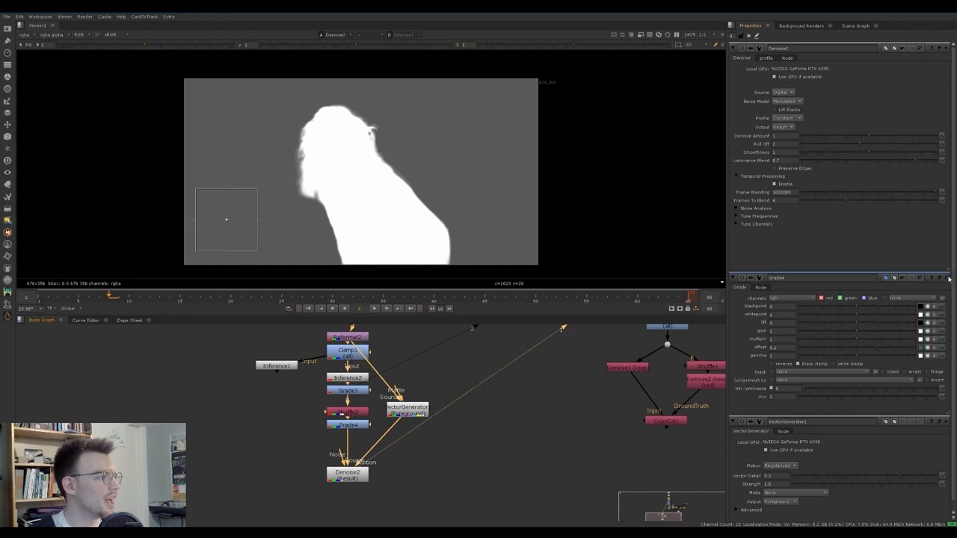
click(948, 278)
click(948, 277)
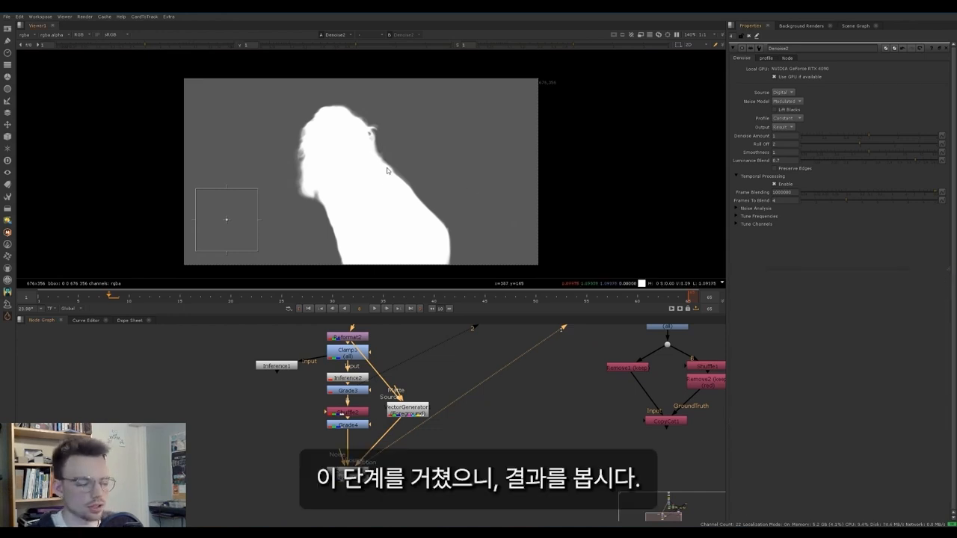
key(l)
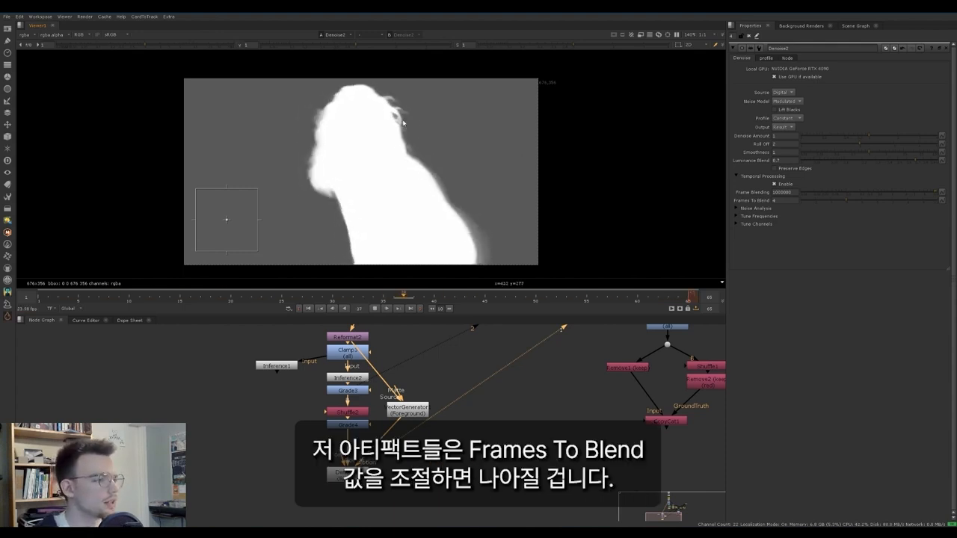
click(379, 299)
drag(306, 296, 343, 293)
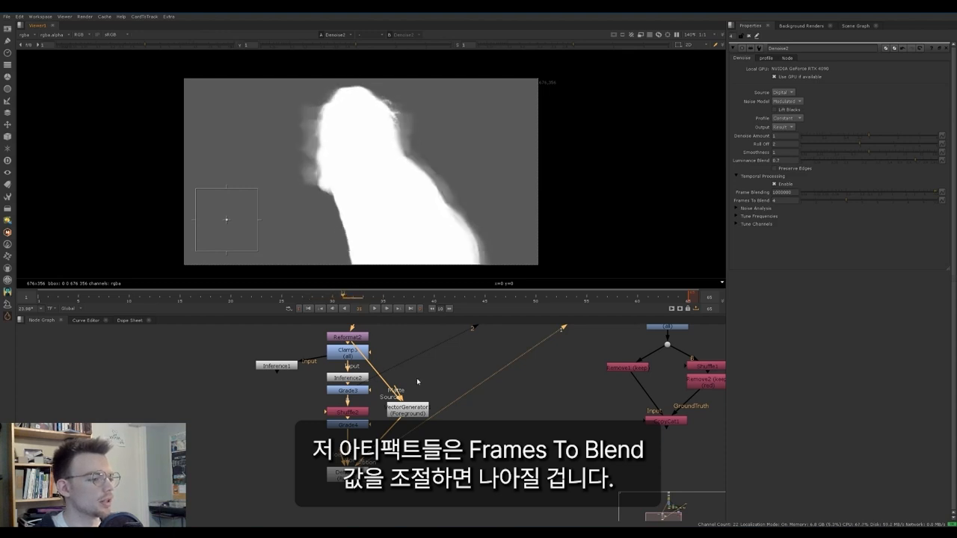
Add a Grade node after the Denoise and set its offset to -0.1
drag(400, 412, 403, 415)
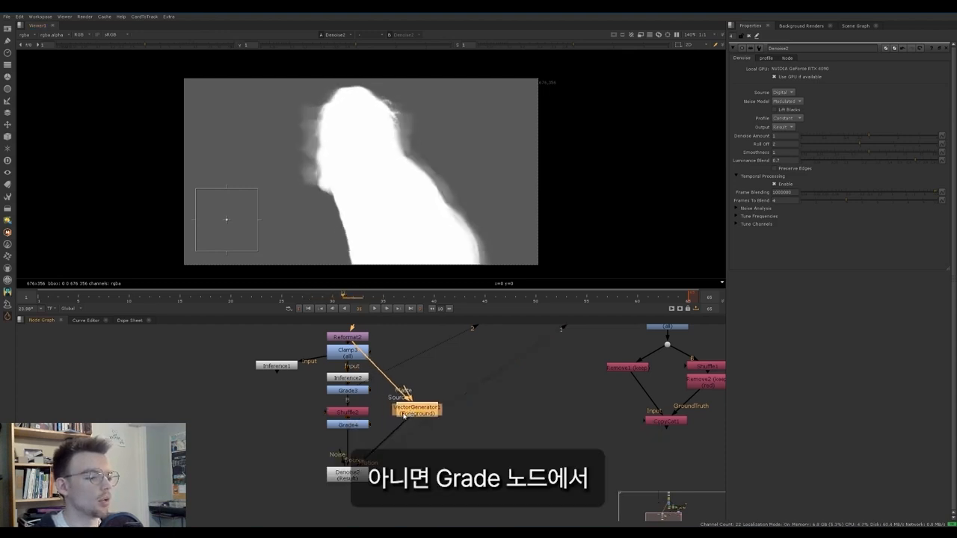
middle_drag(404, 388, 388, 364)
click(342, 448)
key(g)
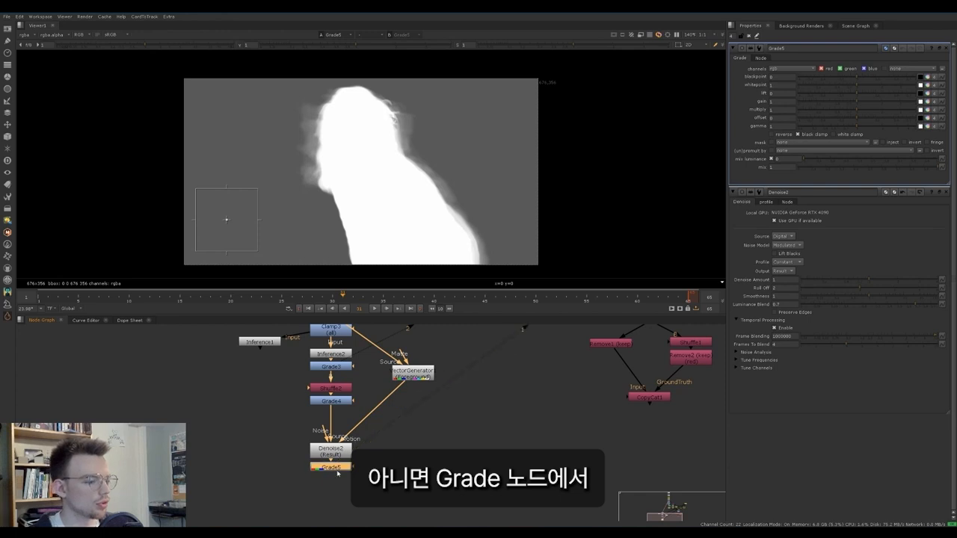
click(782, 117)
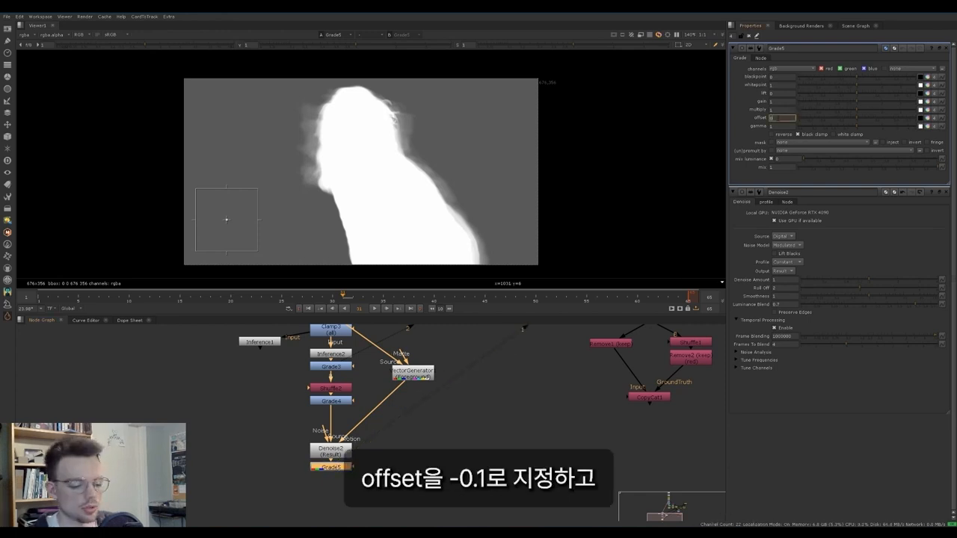
text(-0.1)
key(Return)
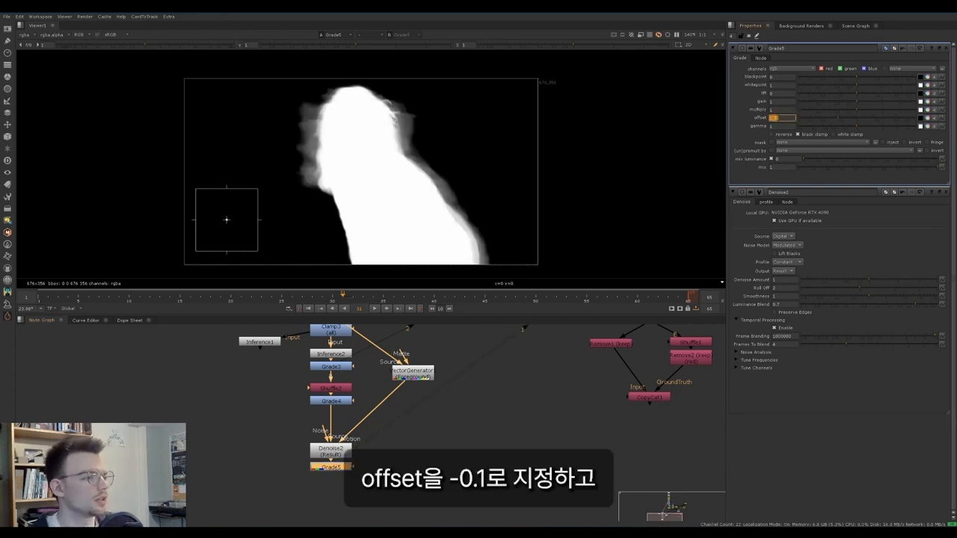
Raise the new Grade's blackpoint to 0.17 to remove the edge artifacts, and play back the matte
drag(858, 78, 881, 80)
middle_drag(436, 153, 418, 158)
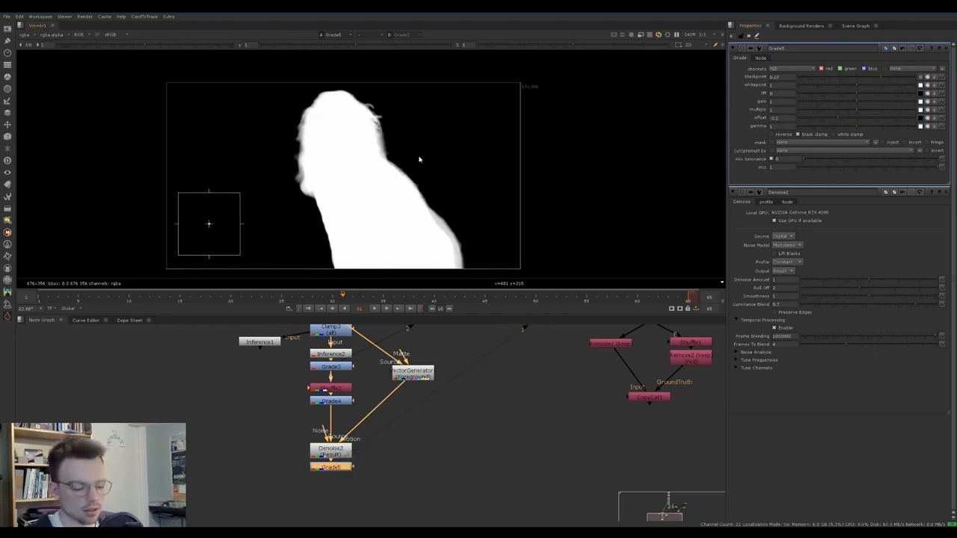
key(l)
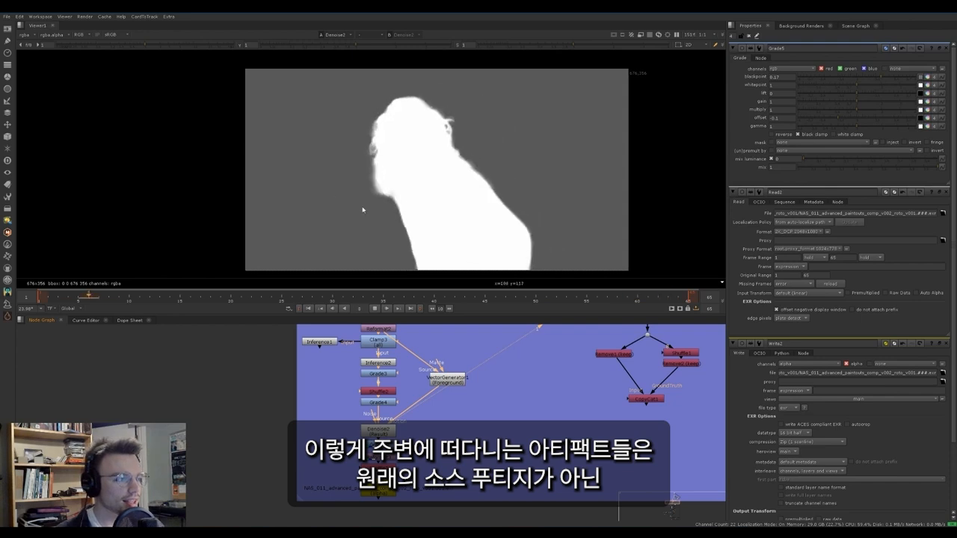
Connect the VectorGenerator's Source input to the offset Grade above the Denoise and place the VectorGenerator beside that Grade
click(354, 297)
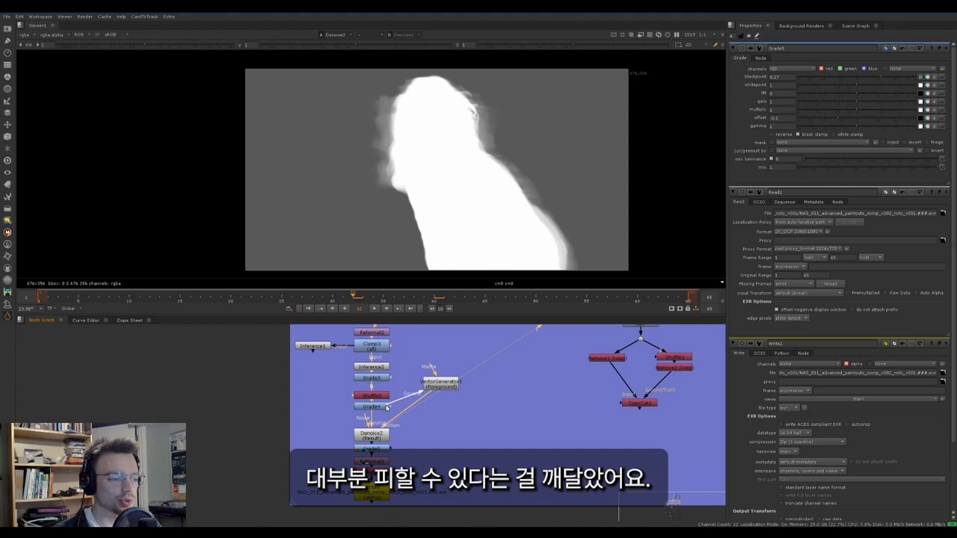
drag(441, 383, 441, 406)
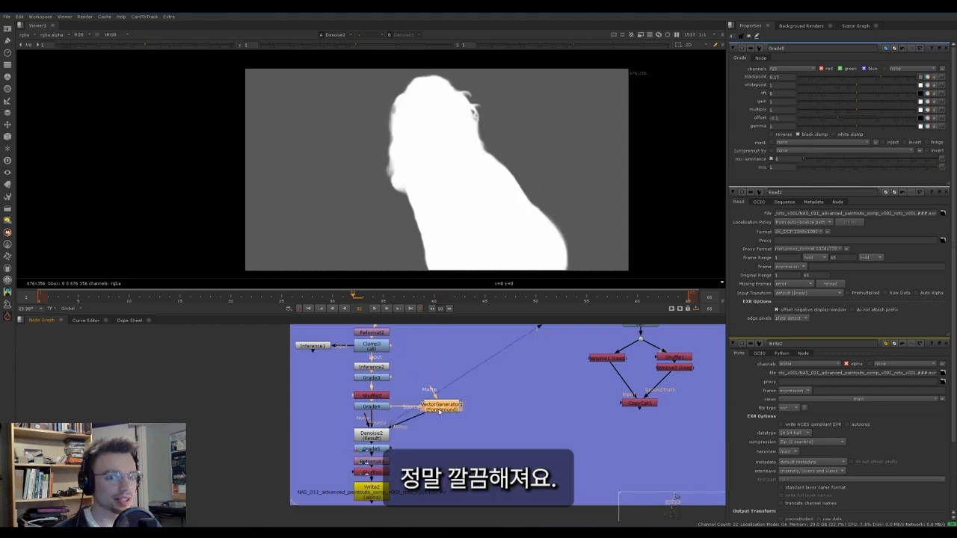
double_click(368, 450)
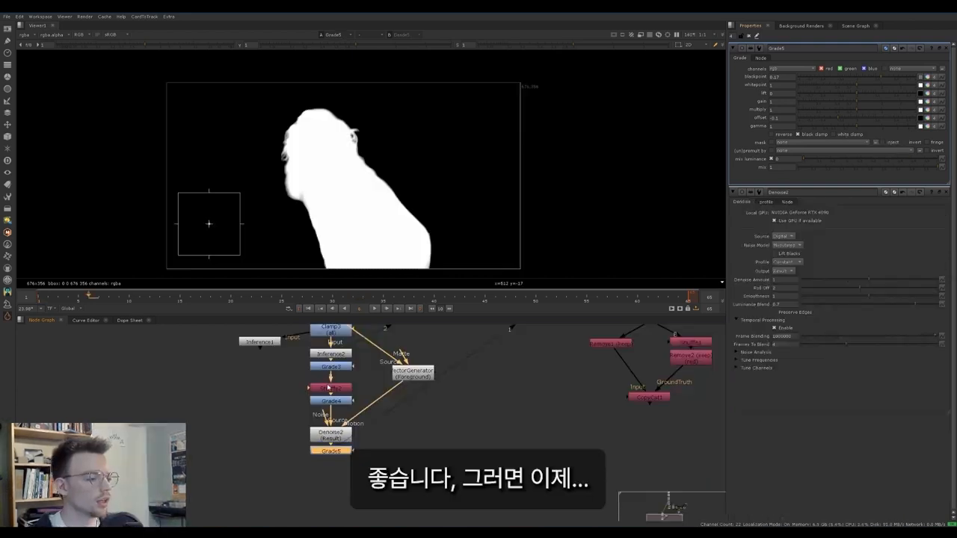
Copy the Reformat node from above the Clamp, paste it below the last Grade, and view it
scroll(455, 427, down, 2)
middle_drag(447, 427, 334, 470)
drag(322, 428, 311, 425)
middle_drag(380, 417, 381, 403)
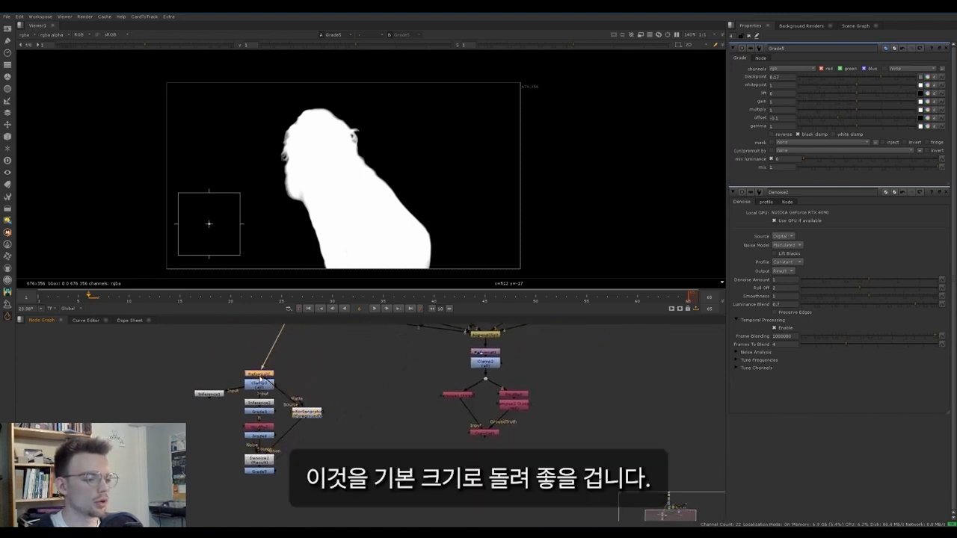
key(ctrl+c)
click(264, 470)
middle_drag(265, 470, 269, 445)
key(ctrl+v)
key(1)
Set the pasted Reformat's type to "to format" to restore 2048x1080, and close the Grade and Denoise properties
double_click(265, 455)
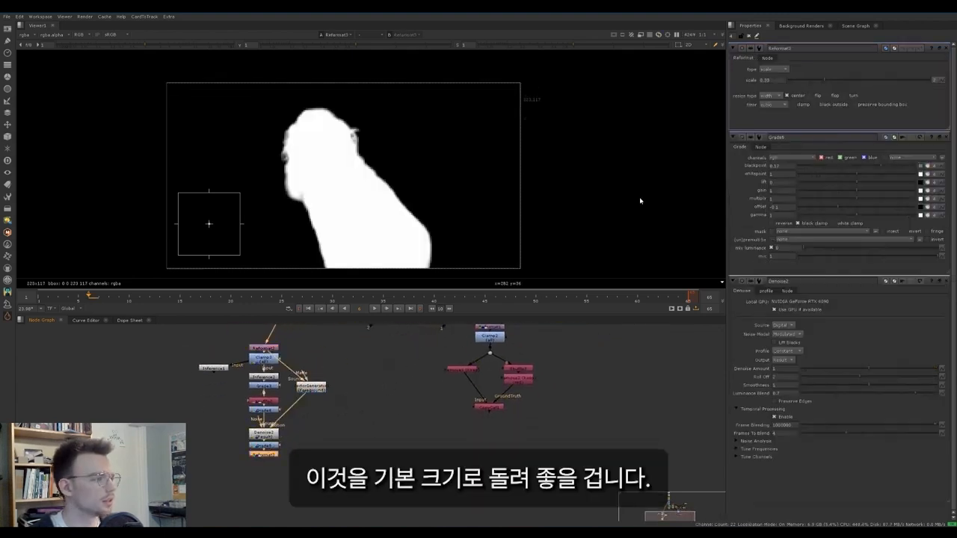
click(773, 69)
click(777, 52)
middle_drag(270, 455, 281, 432)
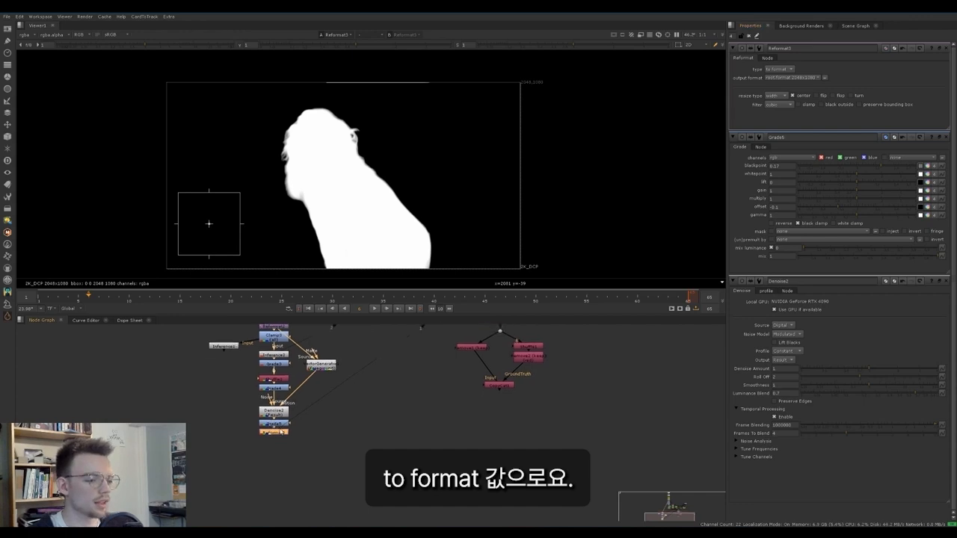
scroll(281, 432, up, 2)
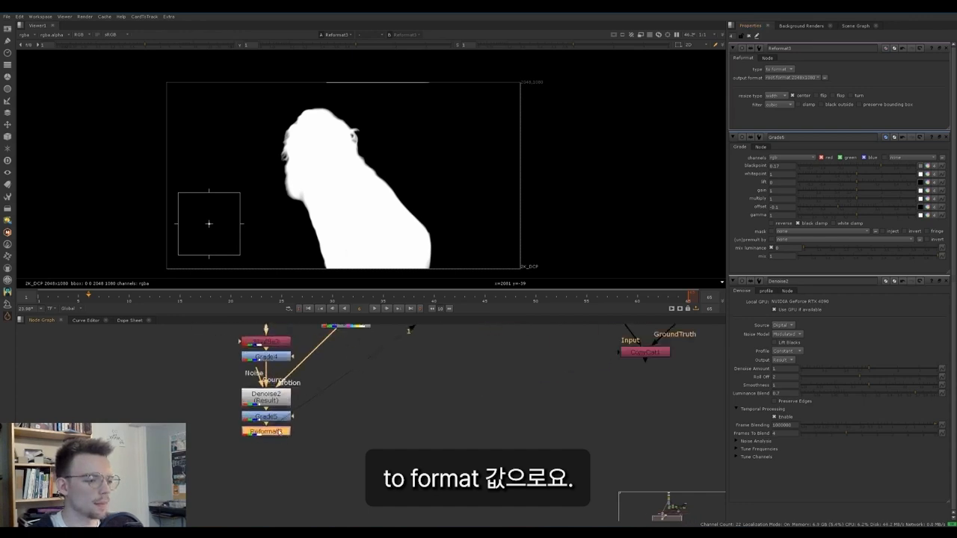
click(944, 139)
click(944, 139)
Add a Shuffle node below the last Reformat and route its red input channel into the alpha output
key(Tab)
text(s)
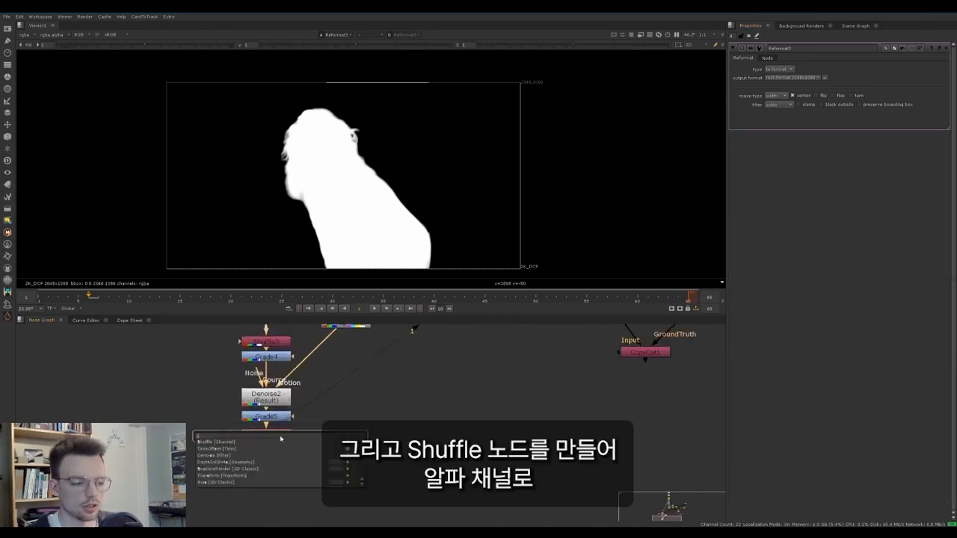
text(hu)
key(Return)
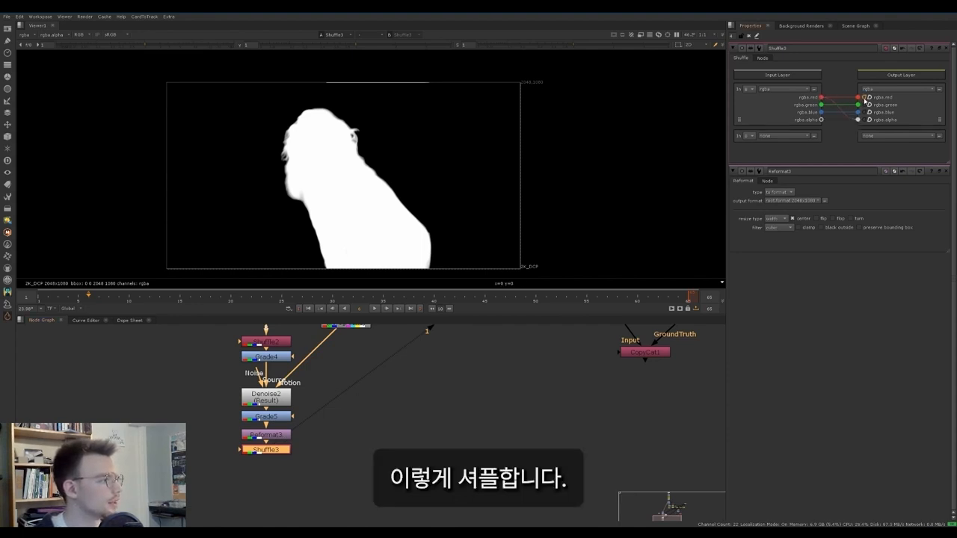
Change the Shuffle's output layer to alpha so that only the red-to-alpha connection is used
click(865, 98)
click(865, 105)
click(865, 112)
click(877, 89)
click(885, 119)
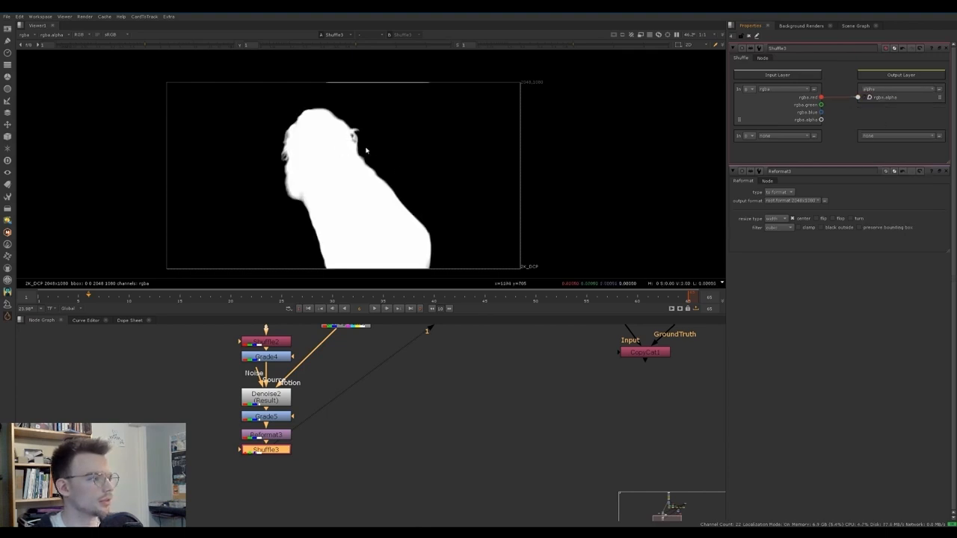
Add a Write node below the last Shuffle for rendering the matte
scroll(354, 158, up, 2)
scroll(356, 142, down, 1)
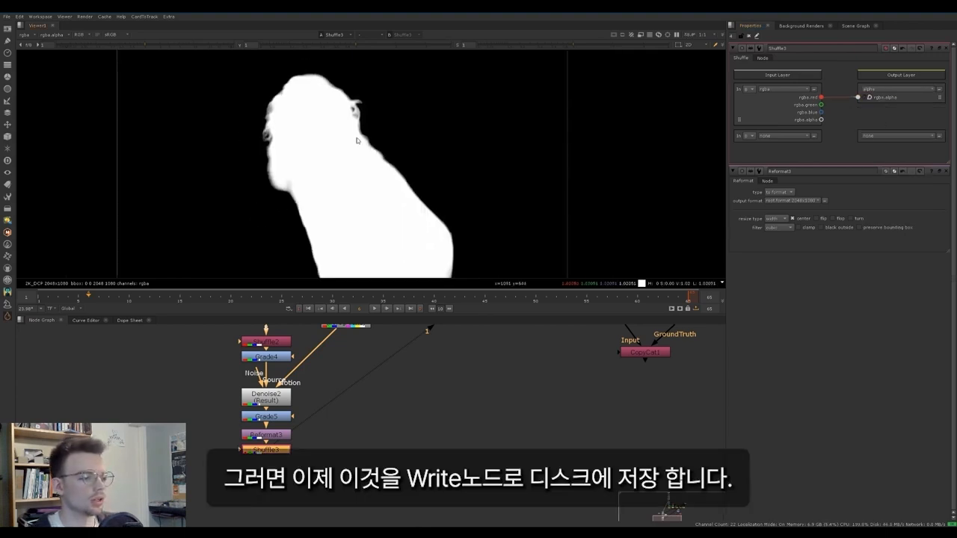
key(w)
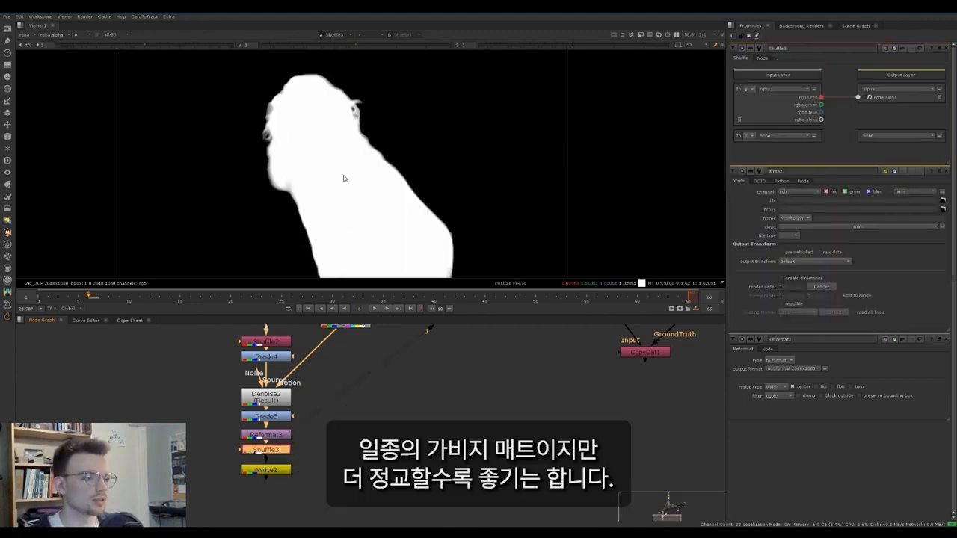
Set the last Write node's output to the EXR sequence NAS_011_advanced_paintouts_comp_v001_roto_v001.###.exr
double_click(266, 434)
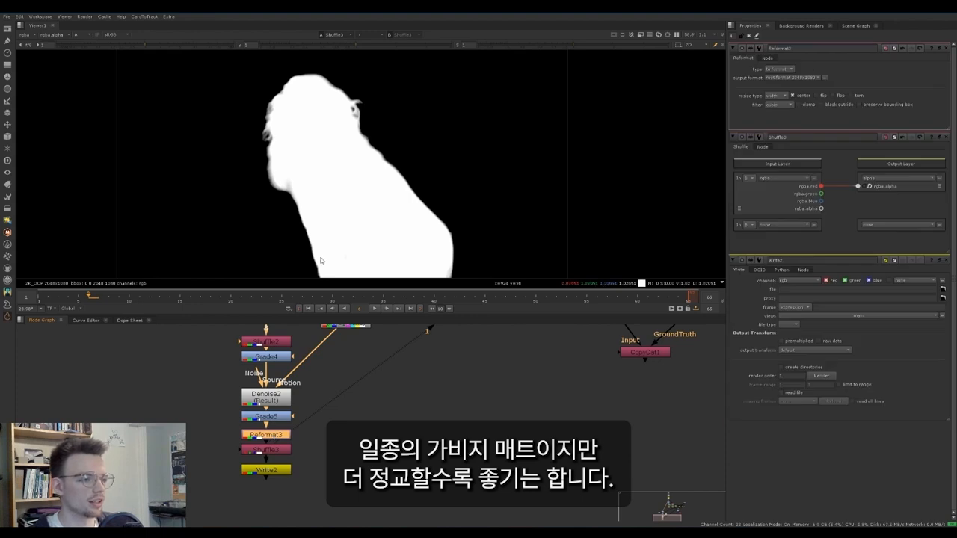
scroll(349, 215, down, 2)
scroll(349, 215, up, 1)
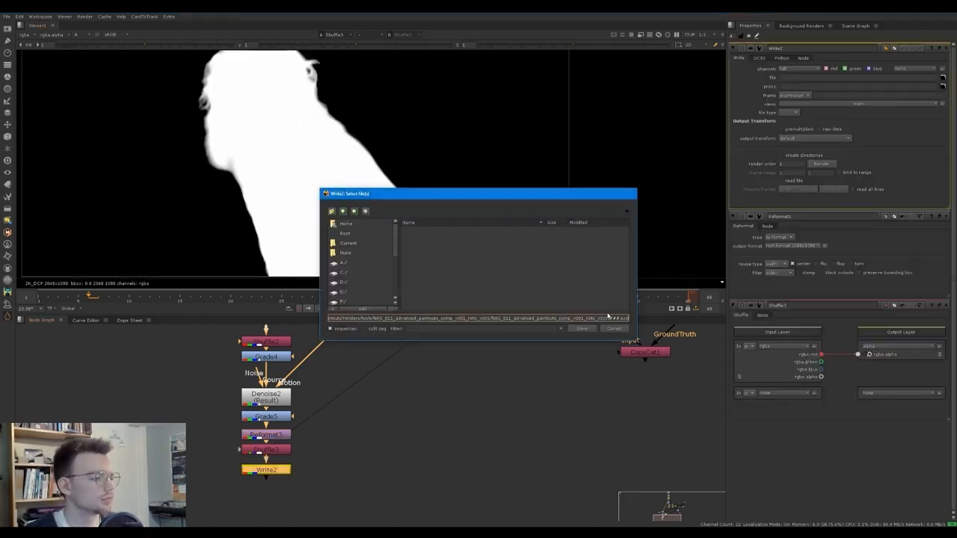
key(Return)
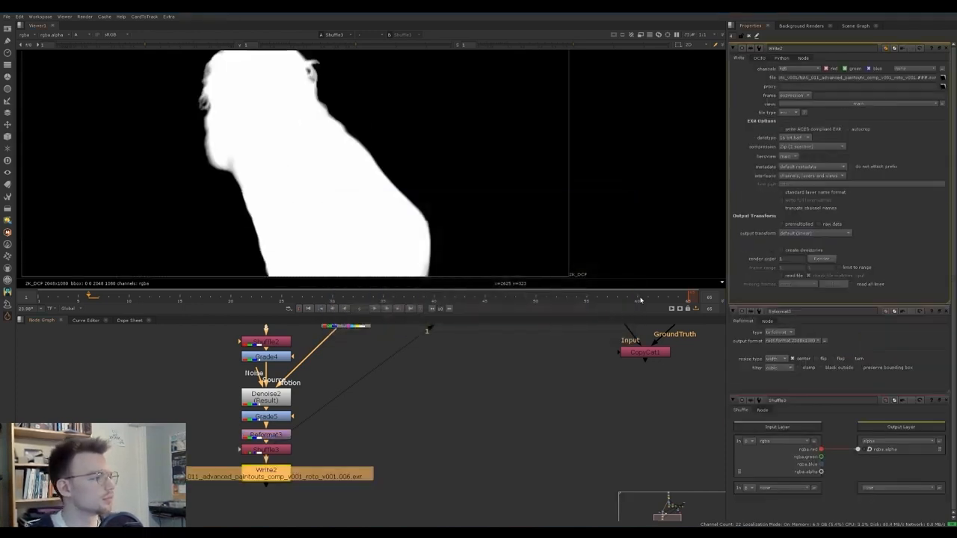
Set the Write node's channels to alpha and render the matte for frames 1-65
click(792, 69)
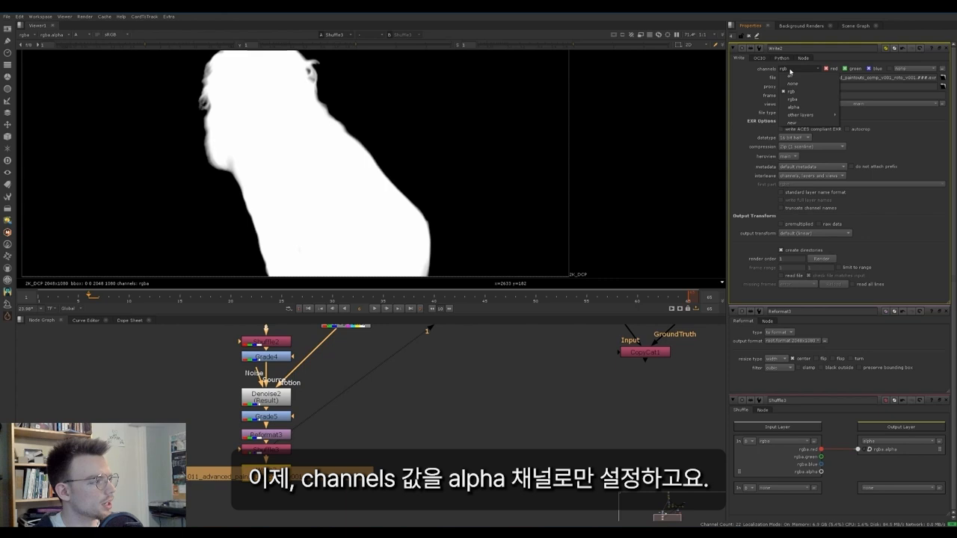
click(797, 108)
click(823, 259)
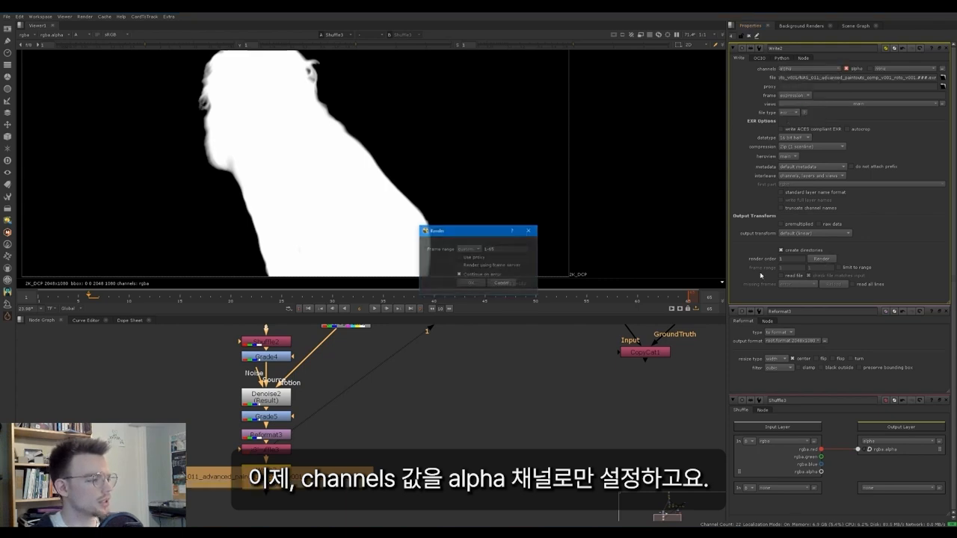
click(475, 278)
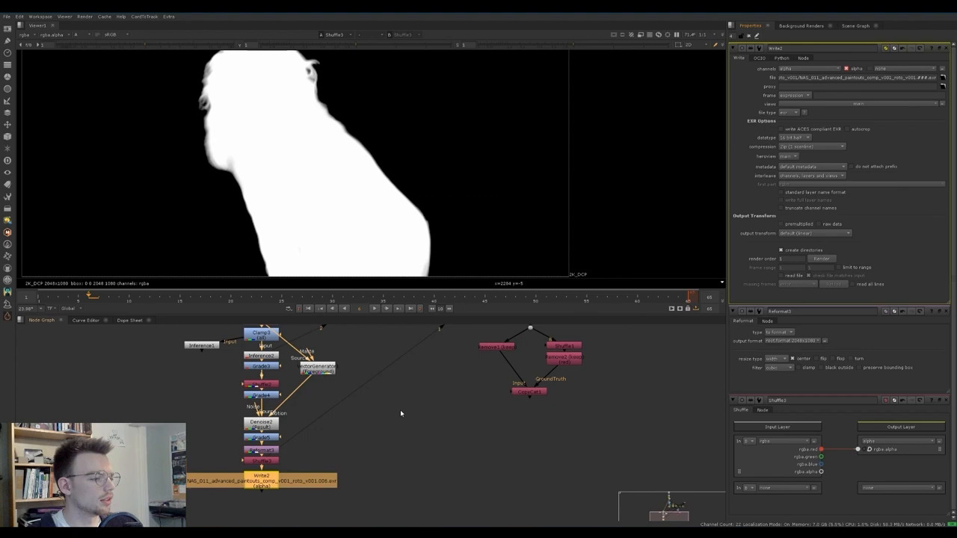
Read the rendered roto_v001 EXR sequence back into the script beside the Write node and play it in the viewer
key(r)
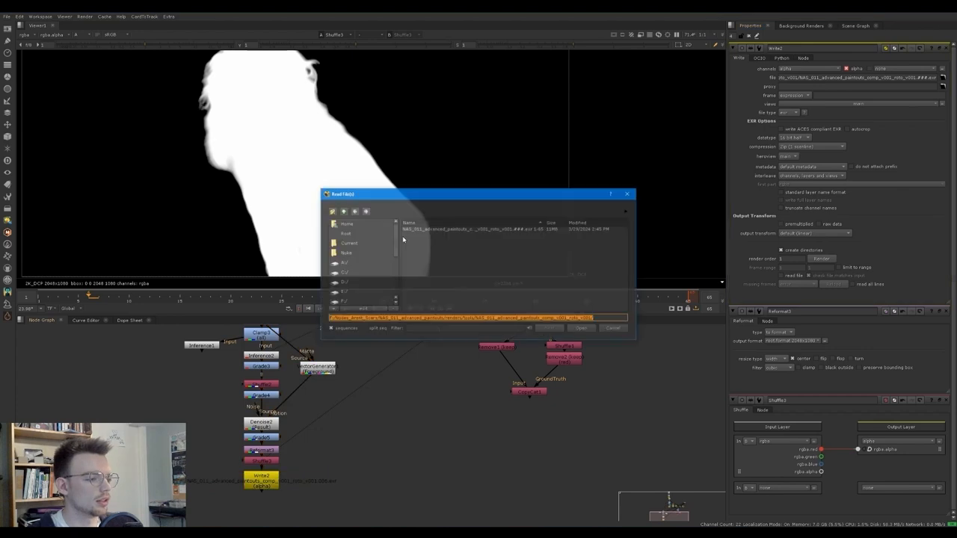
click(426, 229)
double_click(425, 230)
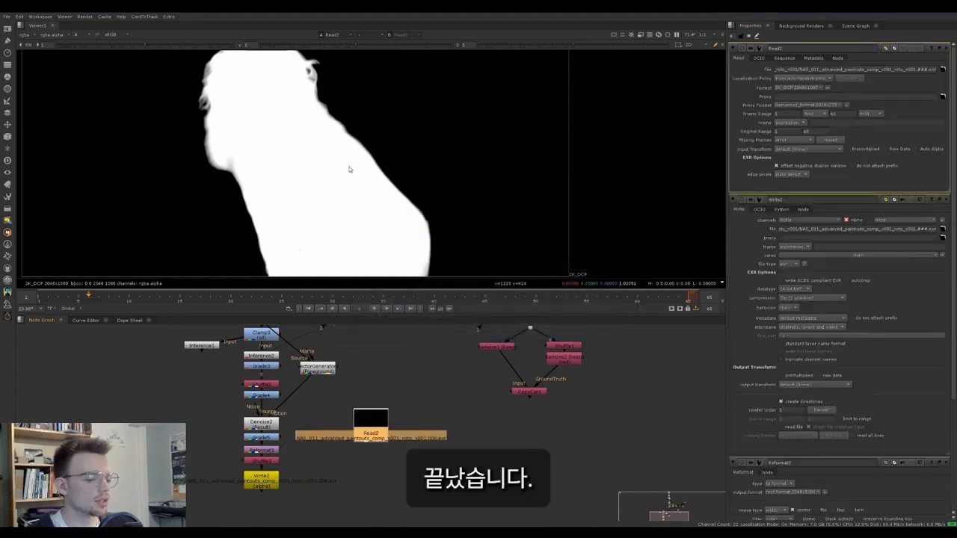
key(l)
scroll(347, 156, down, 3)
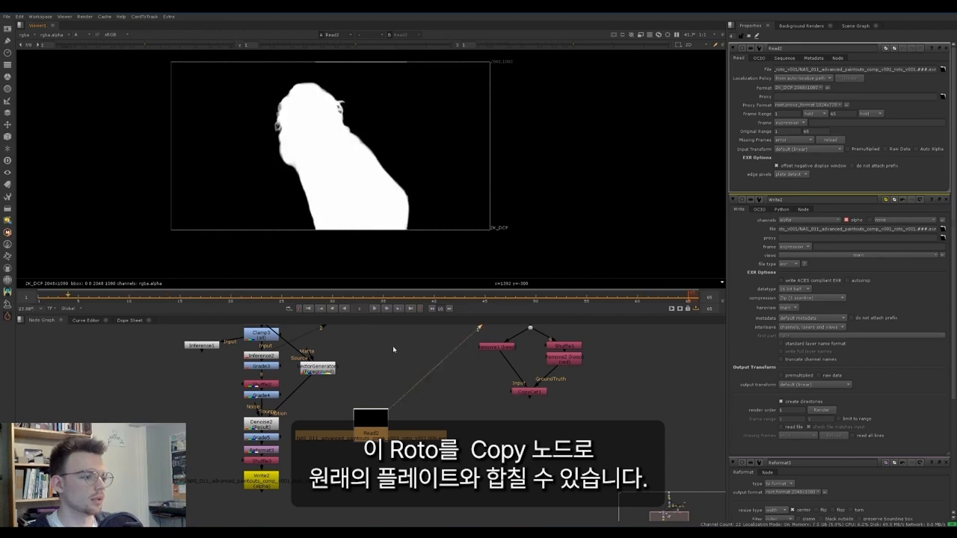
Add a Copy node that combines the rendered roto alpha with the original plate, and place it below the node network
drag(378, 426, 413, 402)
key(k)
middle_drag(382, 406, 375, 456)
scroll(375, 456, down, 2)
drag(372, 470, 357, 354)
middle_drag(384, 520, 370, 435)
drag(357, 471, 355, 471)
View the Copy node's result, check its alpha with the matte overlay, and play the shot
key(1)
key(a)
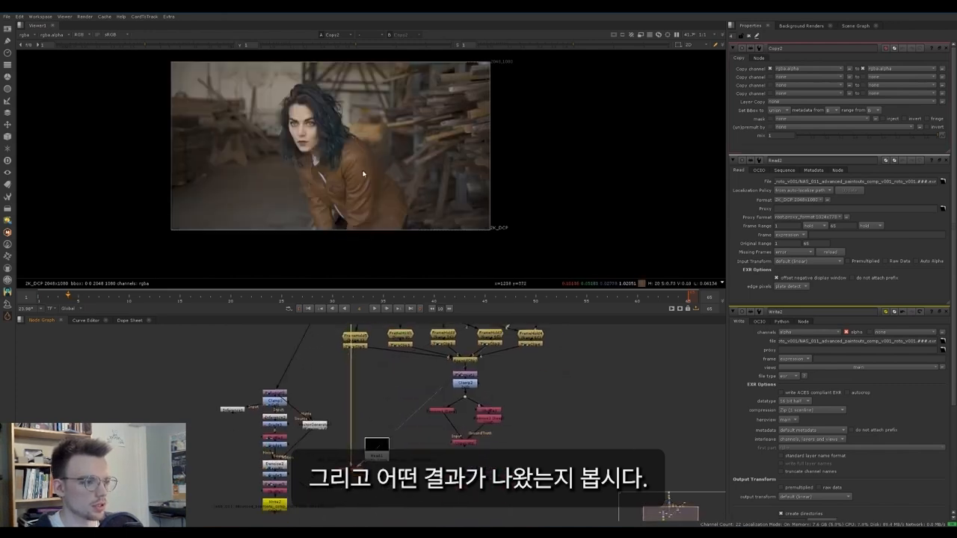
scroll(358, 176, up, 2)
key(m)
key(l)
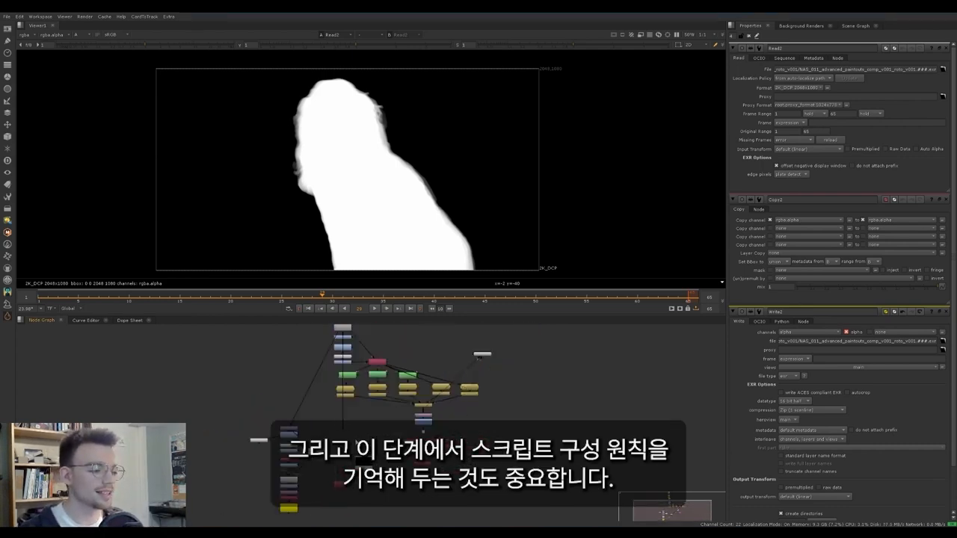
Move the rendered matte's Read node and the Copy node down, clear of the roto preparation nodes
middle_drag(305, 407, 339, 360)
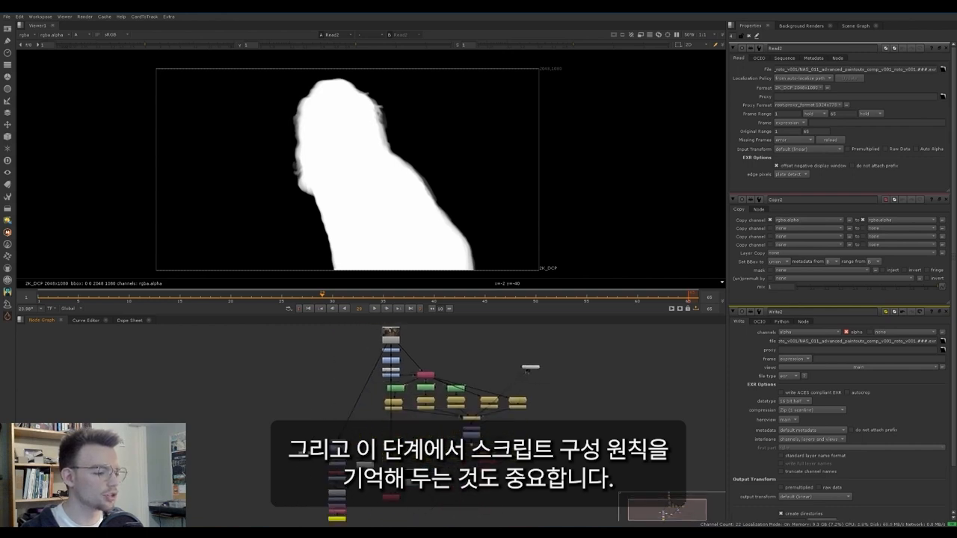
drag(441, 457, 397, 490)
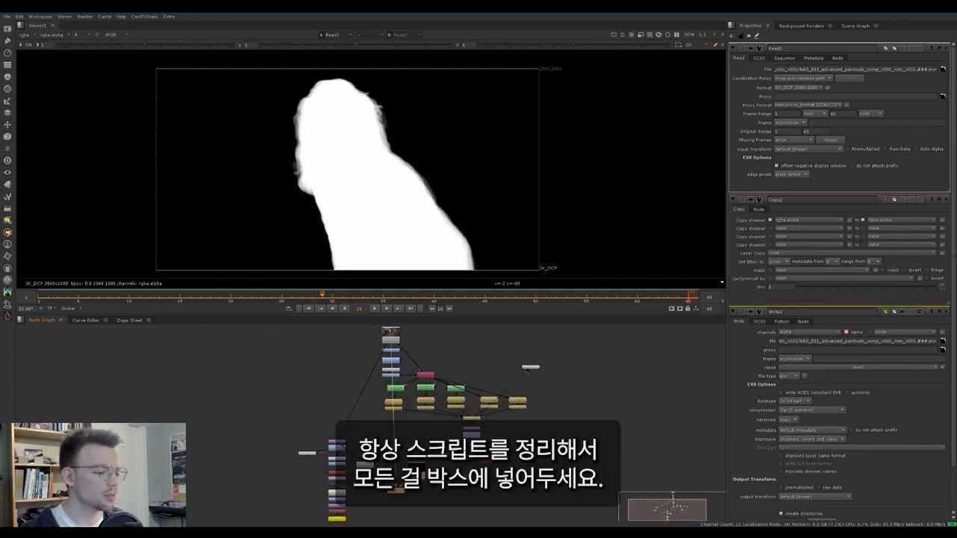
middle_drag(404, 486, 403, 467)
scroll(399, 441, down, 1)
drag(308, 511, 392, 410)
scroll(393, 411, down, 1)
middle_drag(393, 411, 424, 424)
Select all the roto preparation nodes and enclose them in a Backdrop
drag(544, 493, 351, 318)
middle_drag(455, 434, 455, 418)
key(Tab)
text(back)
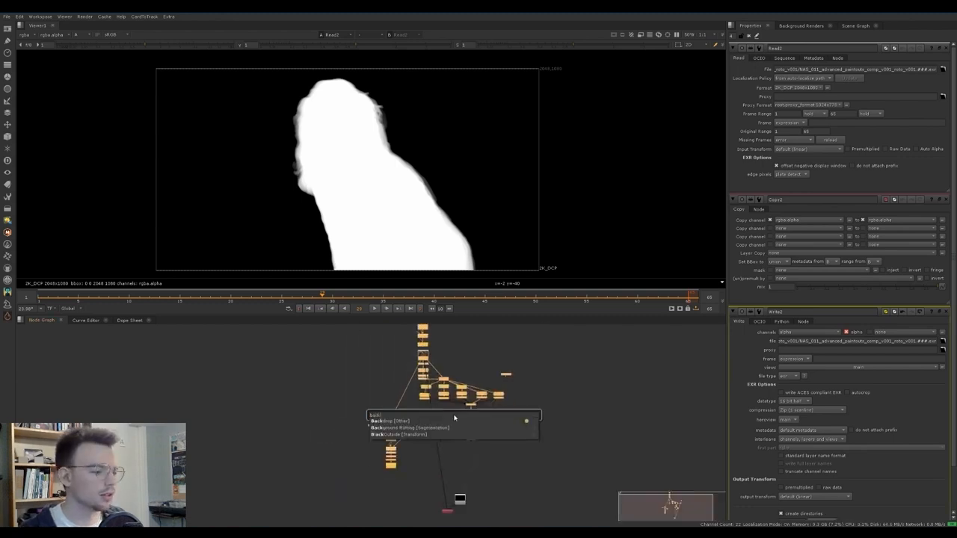
key(Return)
middle_drag(480, 349, 475, 397)
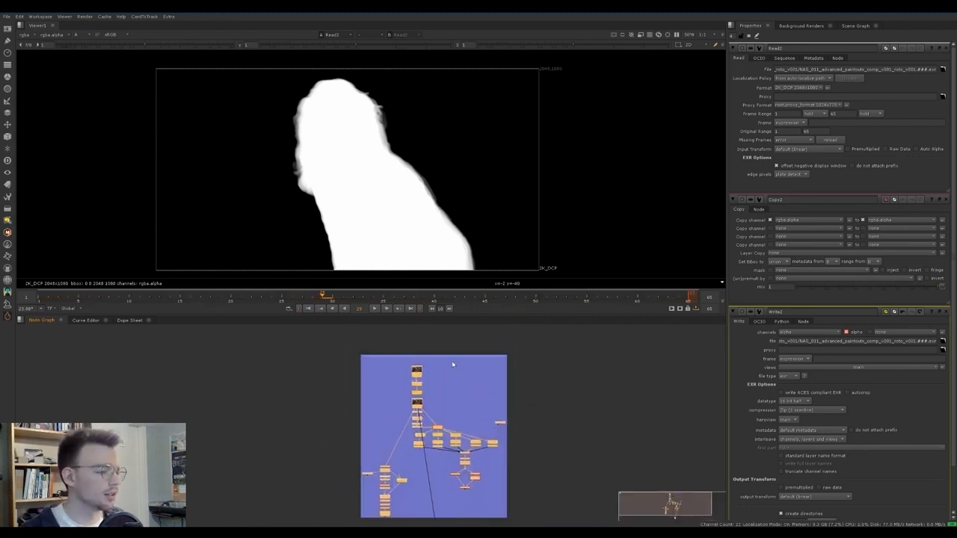
Label the new backdrop Roto
double_click(452, 359)
click(793, 77)
text(Rot)
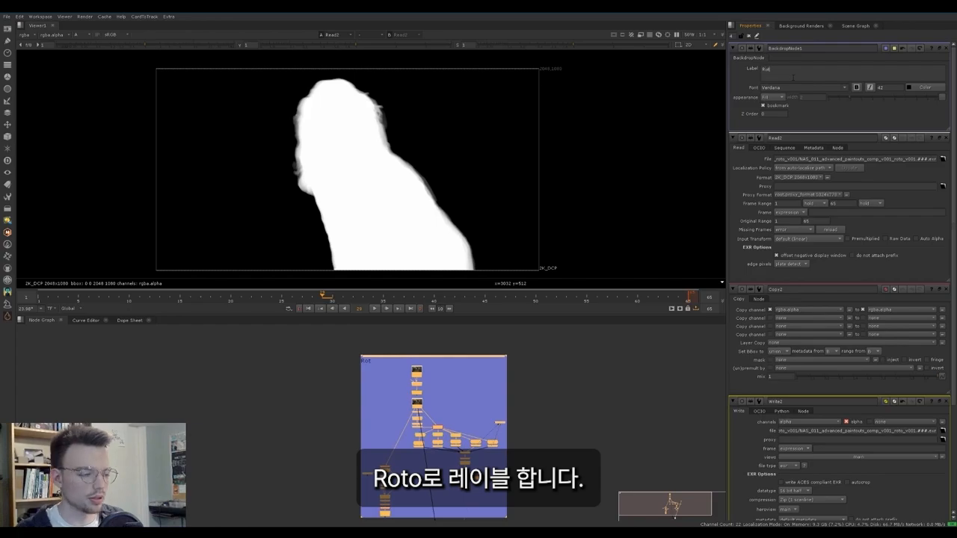